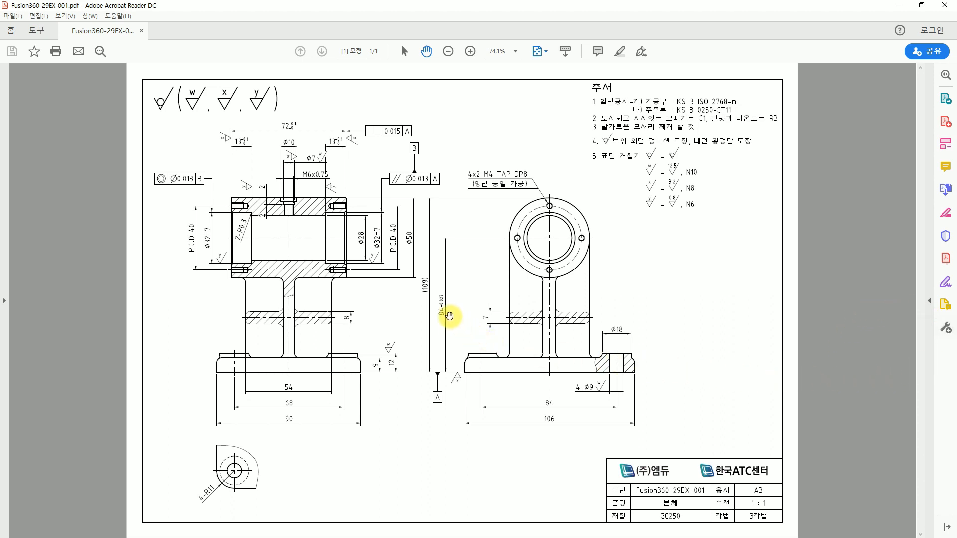
Step: Examine the reference drawing's dimensional tolerances on the centre height, the overall width, the bore depths and the bearing bore fits
ctrl+scroll(449, 317, up, 3)
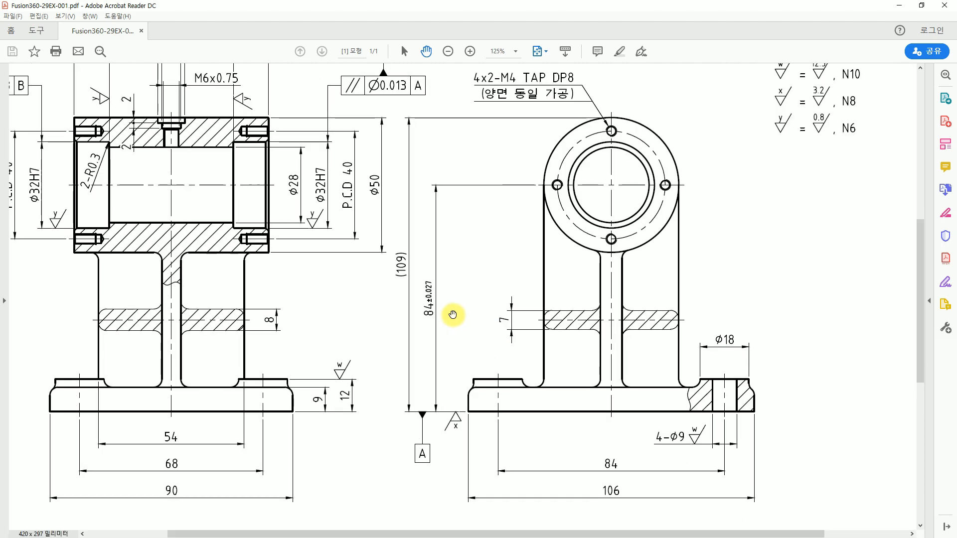
ctrl+scroll(453, 314, up, 2)
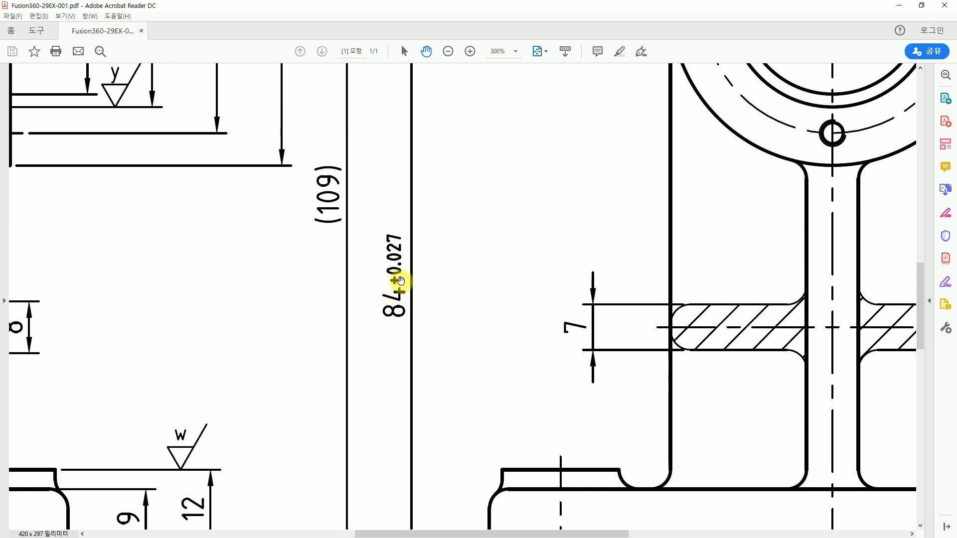
ctrl+scroll(442, 282, down, 2)
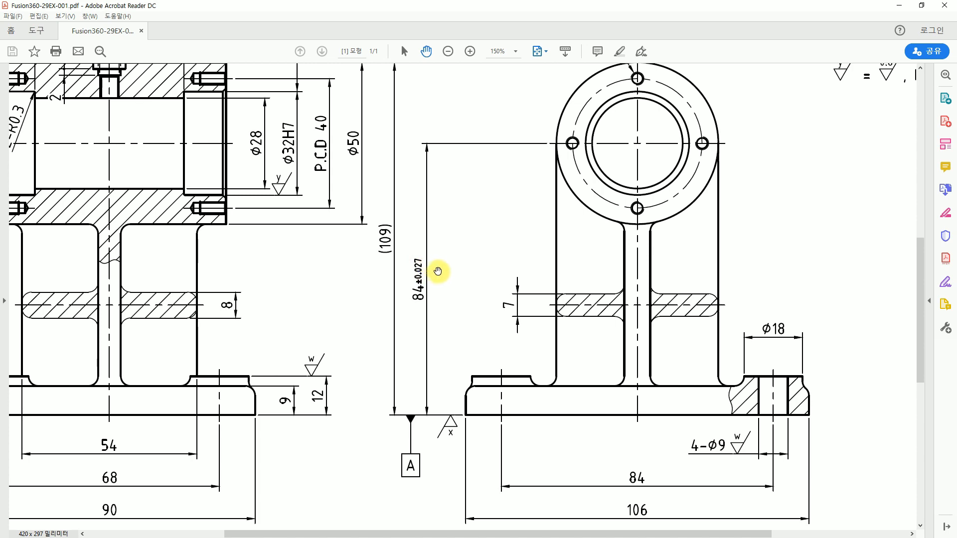
ctrl+scroll(438, 271, down, 1)
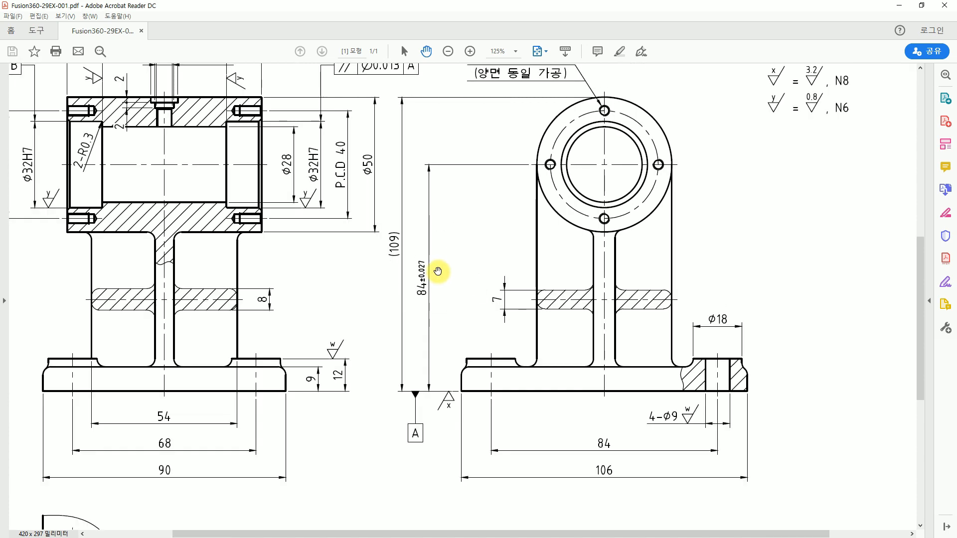
ctrl+scroll(438, 271, down, 2)
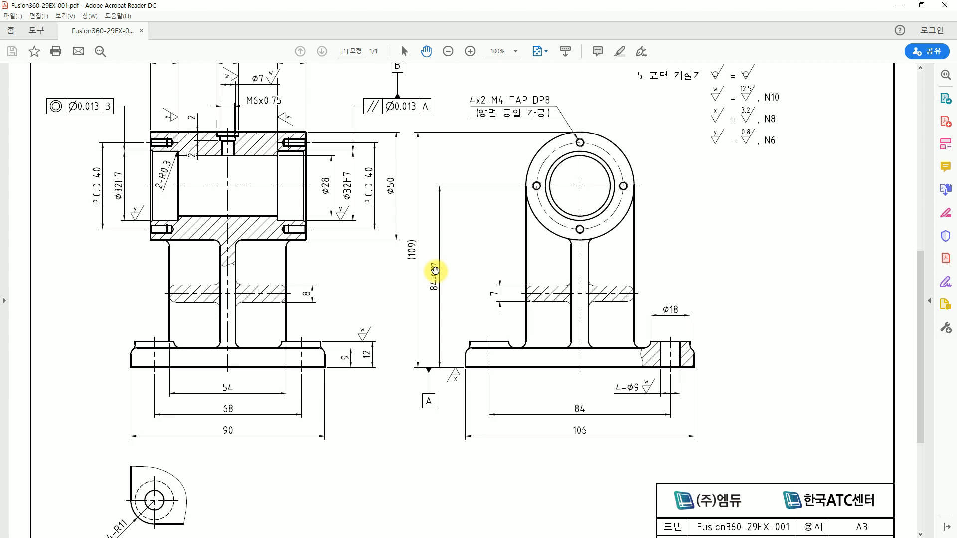
ctrl+scroll(241, 141, up, 6)
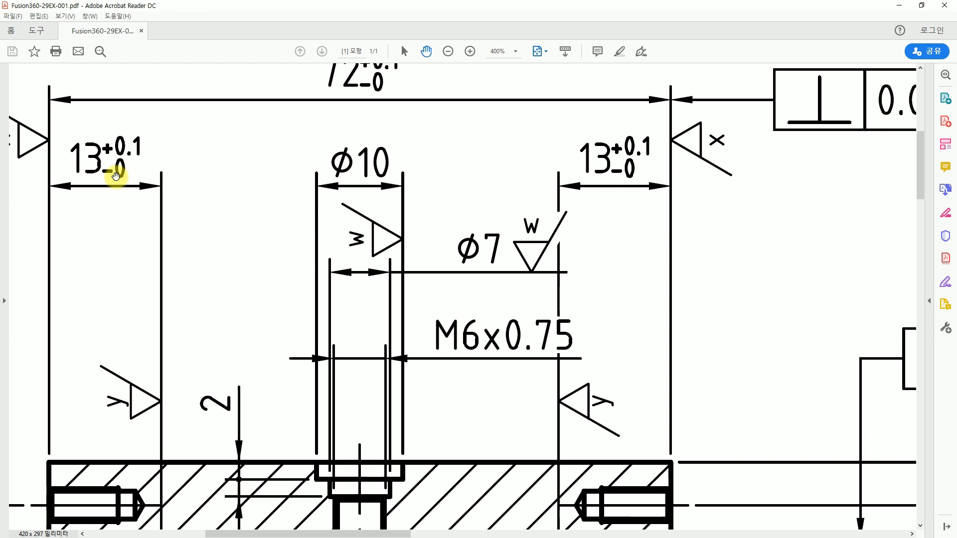
ctrl+scroll(170, 201, down, 3)
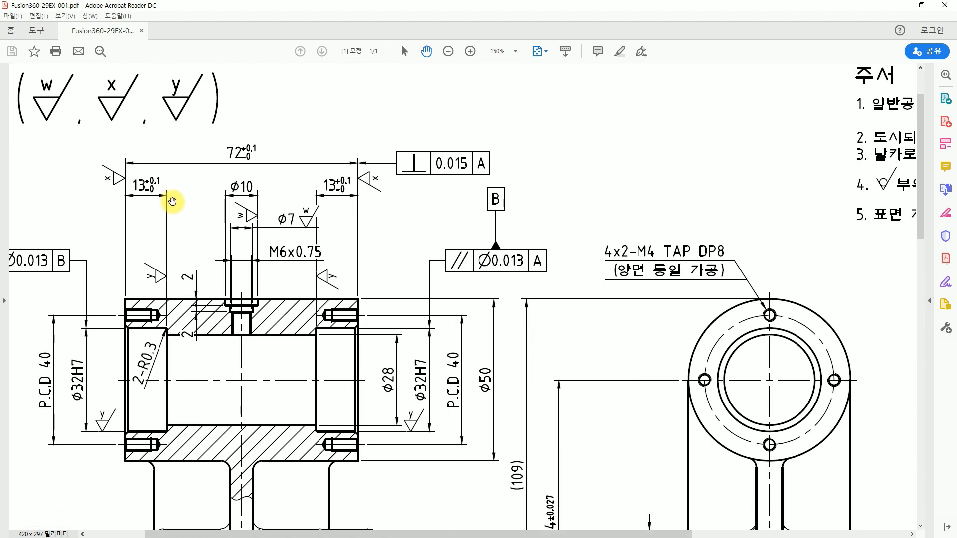
ctrl+scroll(420, 380, up, 3)
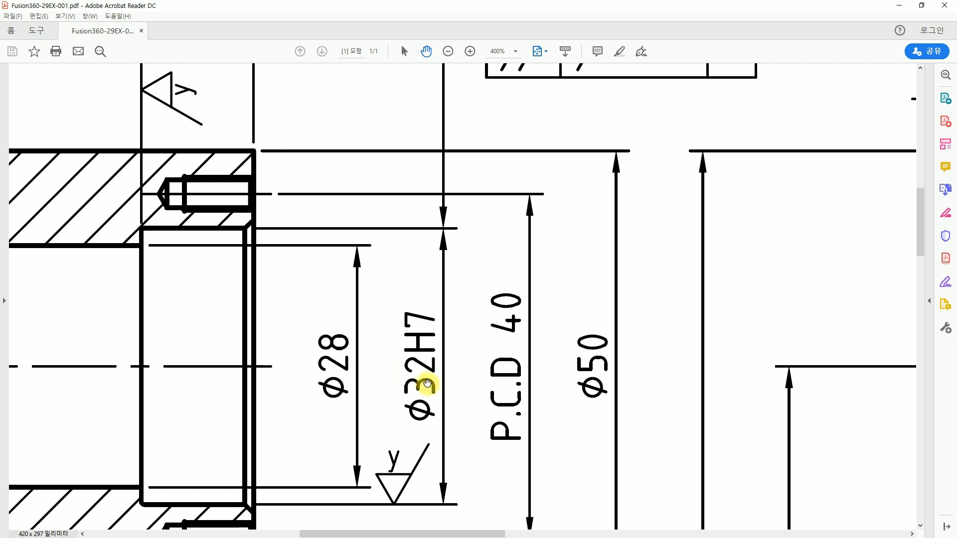
Step: Examine the reference drawing's geometric tolerance frames and datums A and B around the bearing bore and base
ctrl+scroll(444, 387, down, 5)
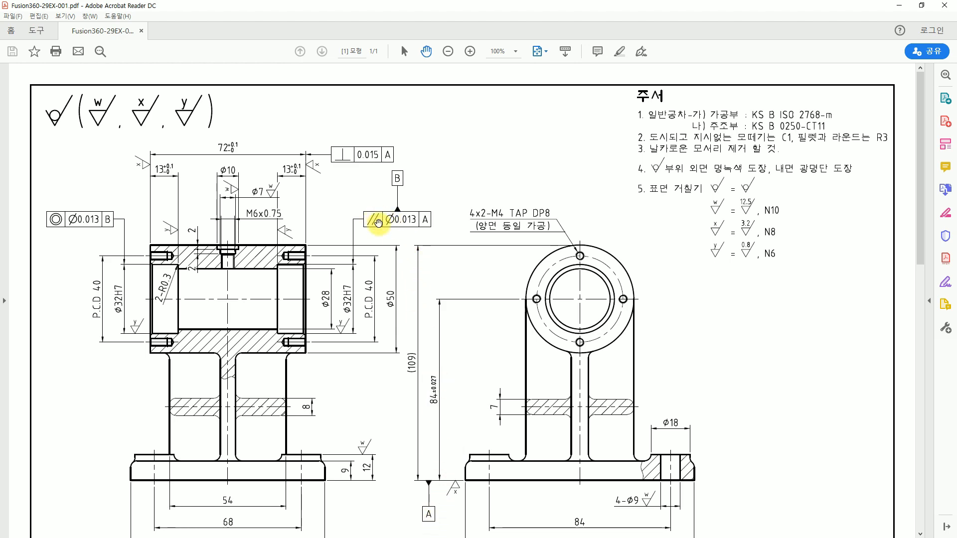
ctrl+scroll(434, 513, up, 4)
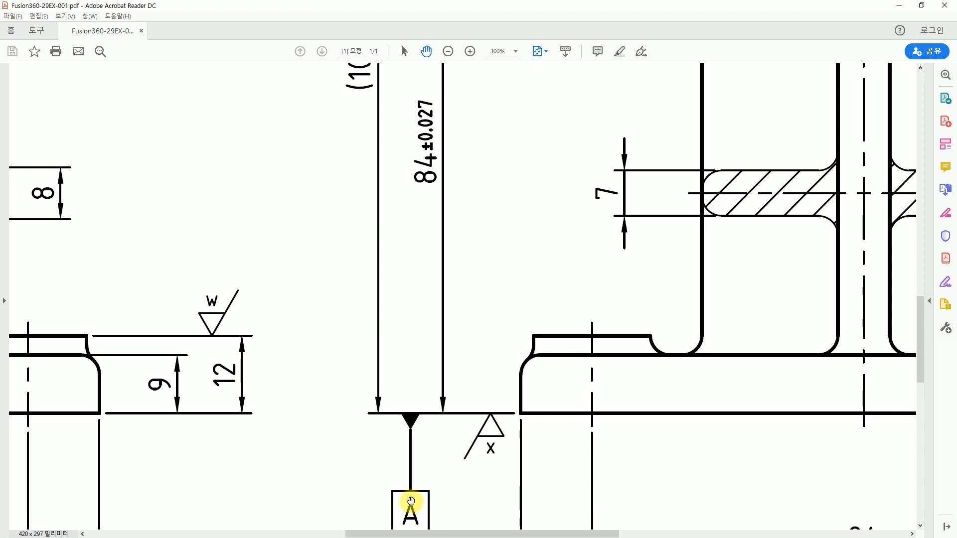
ctrl+scroll(408, 505, down, 2)
ctrl+scroll(410, 503, down, 2)
ctrl+scroll(398, 209, up, 3)
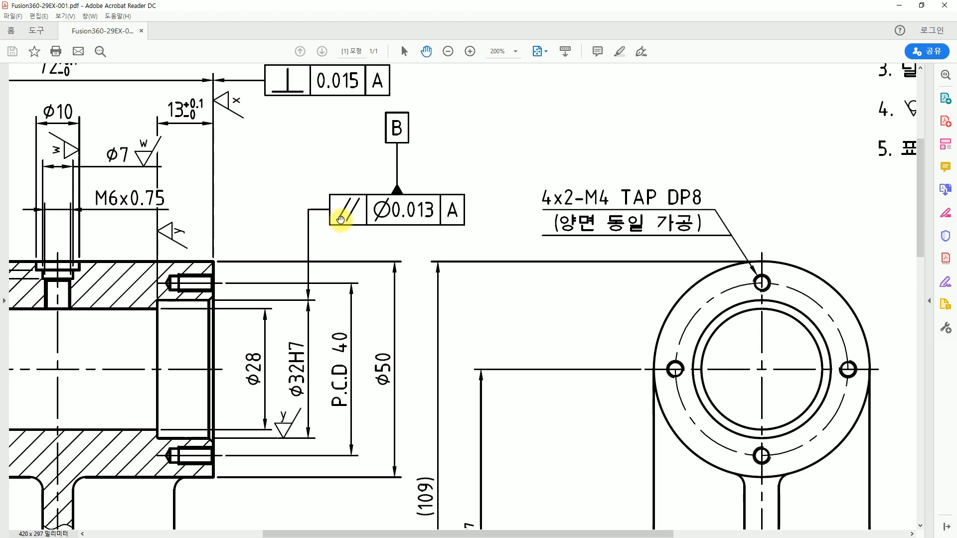
ctrl+scroll(331, 209, down, 3)
ctrl+scroll(342, 220, down, 1)
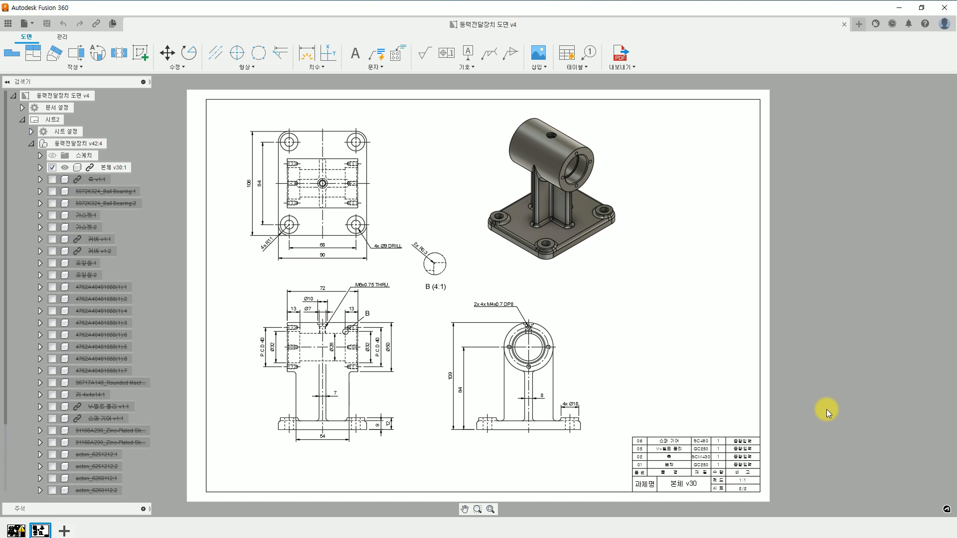
Step: In the Fusion 360 drawing, add a symmetric (대칭) tolerance of 0.027 to the side view's 84 mm centre-height dimension
scroll(459, 405, up, 3)
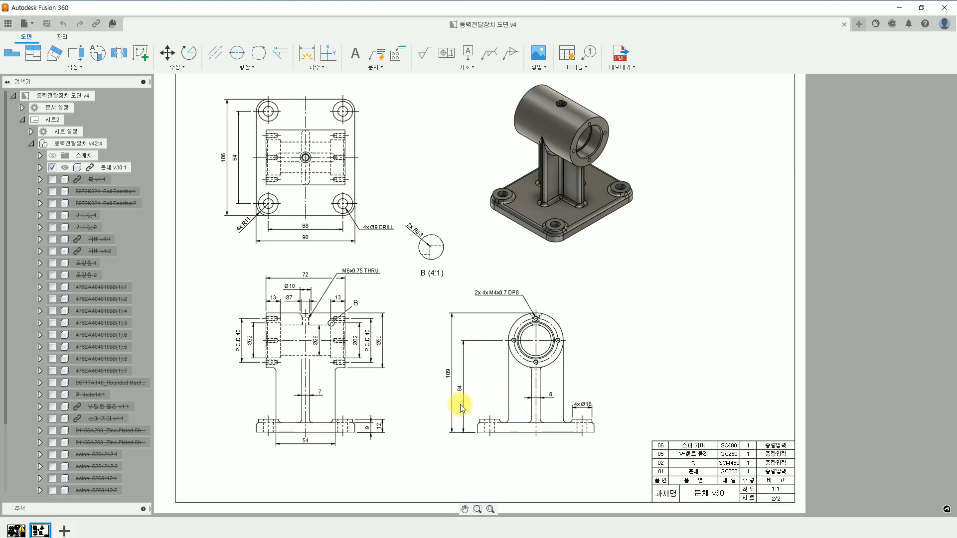
scroll(460, 404, up, 2)
scroll(456, 385, up, 2)
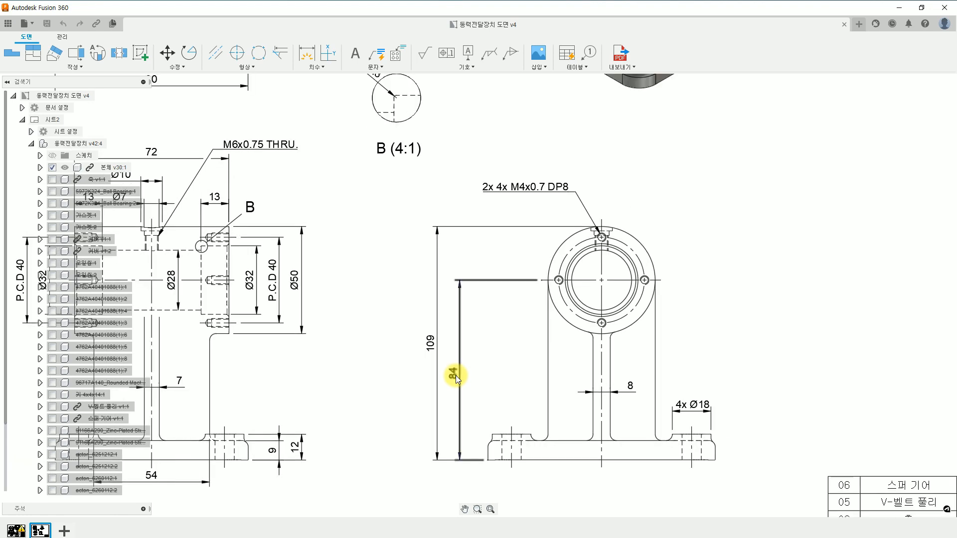
double_click(456, 376)
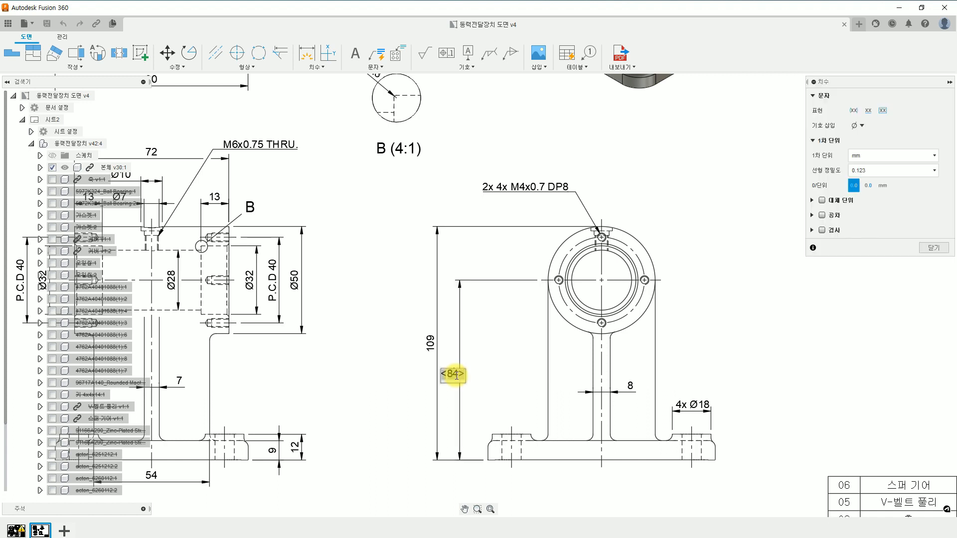
click(822, 215)
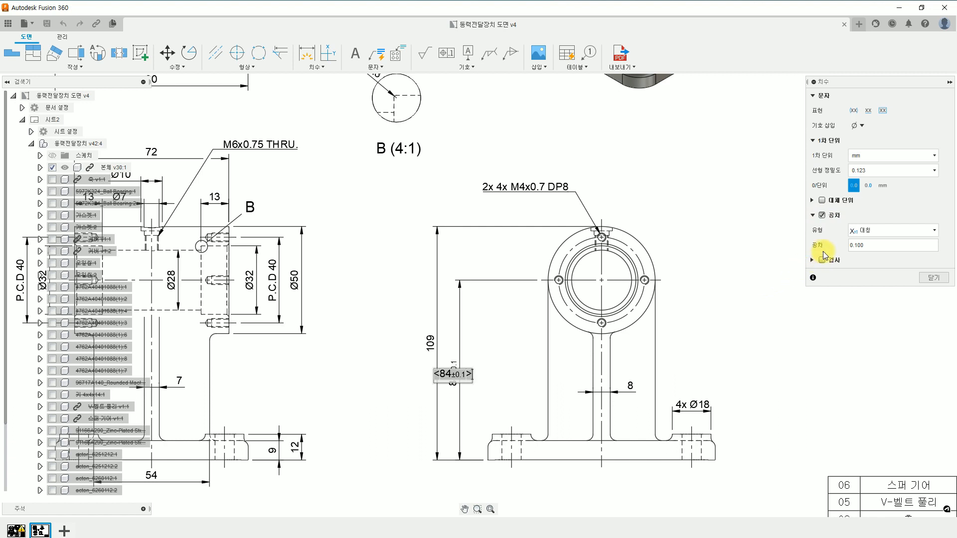
click(885, 232)
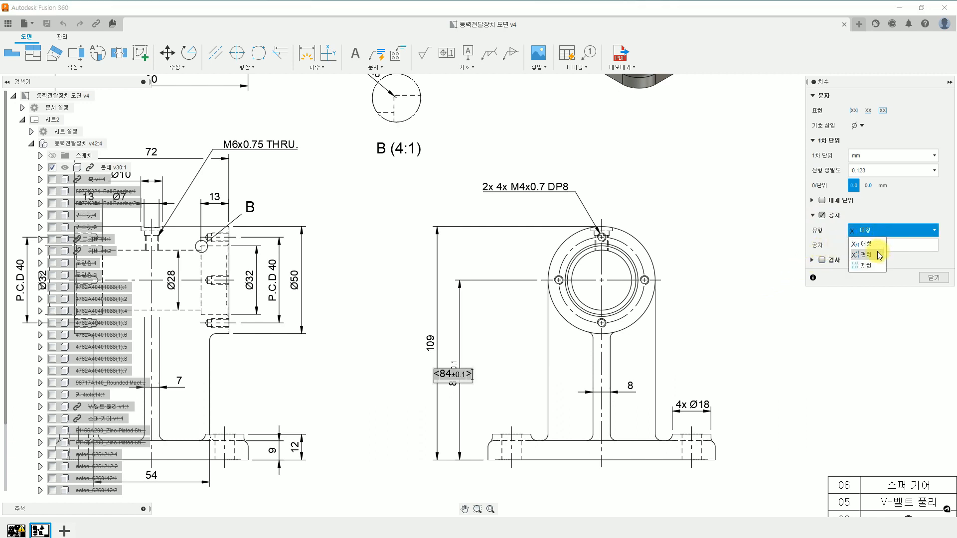
click(884, 212)
click(880, 230)
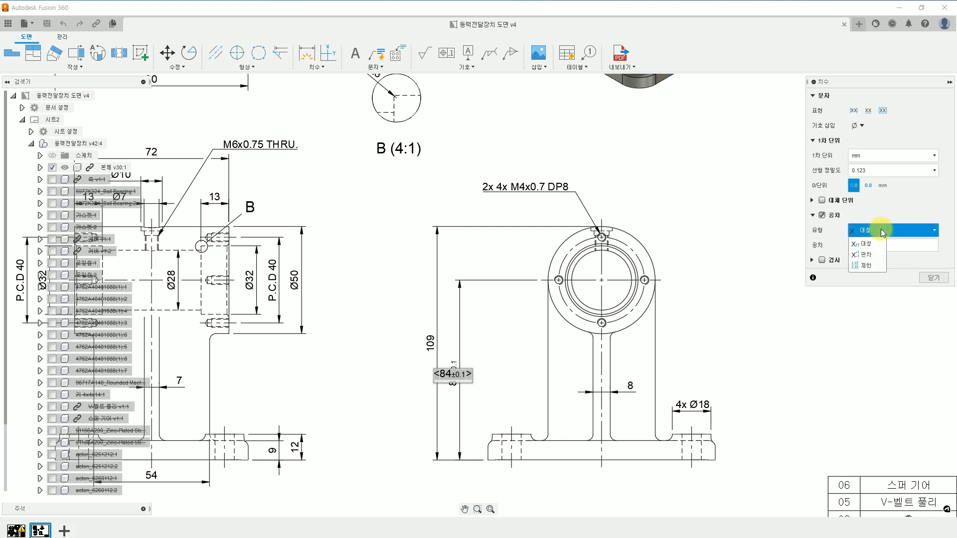
click(881, 231)
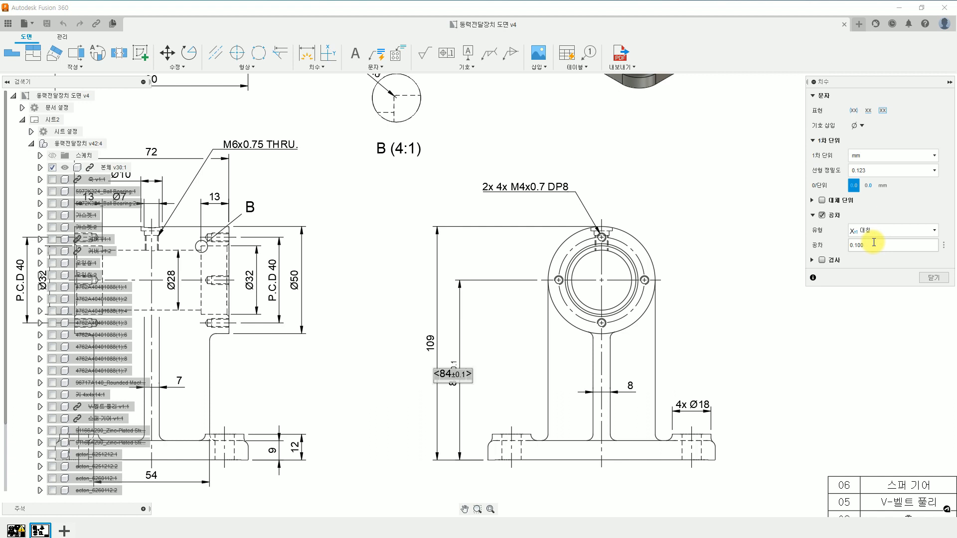
drag(874, 243, 841, 247)
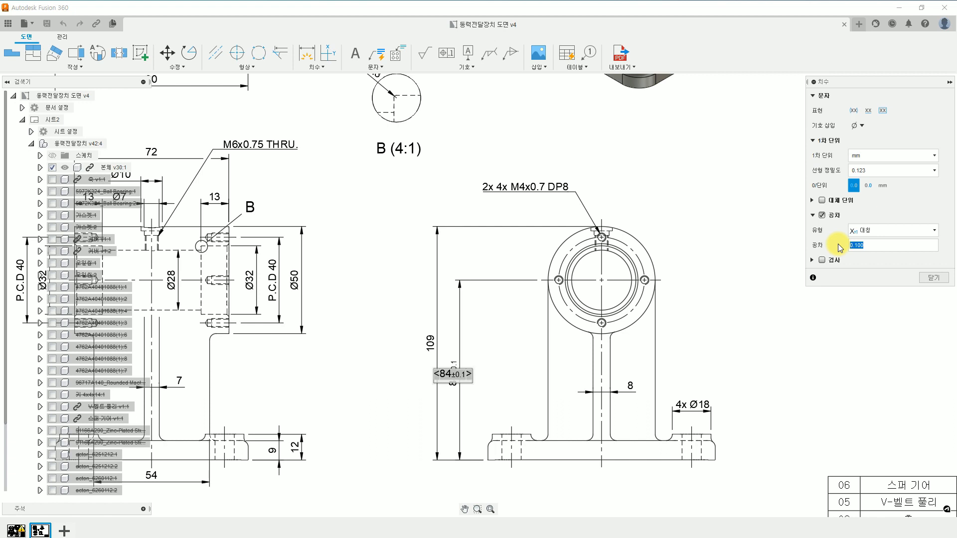
text(0.027)
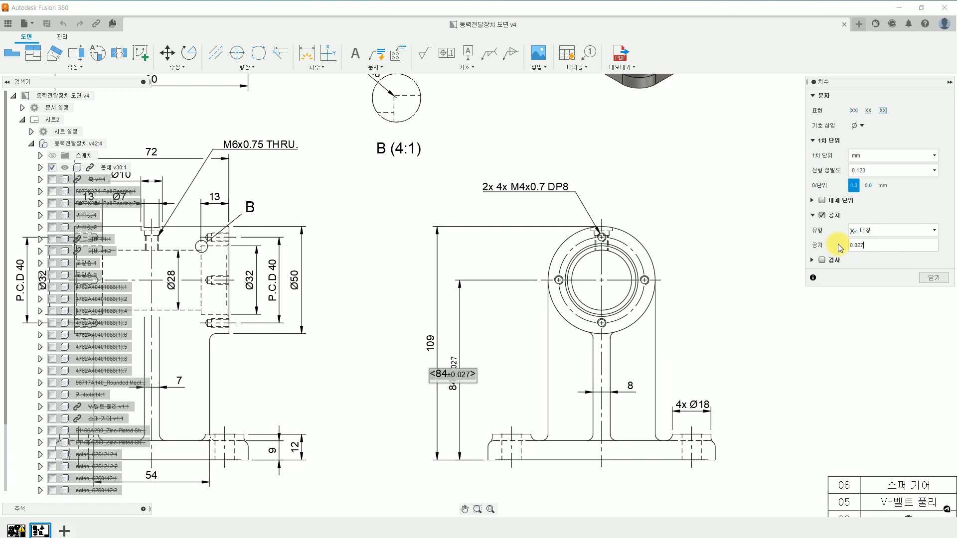
click(934, 278)
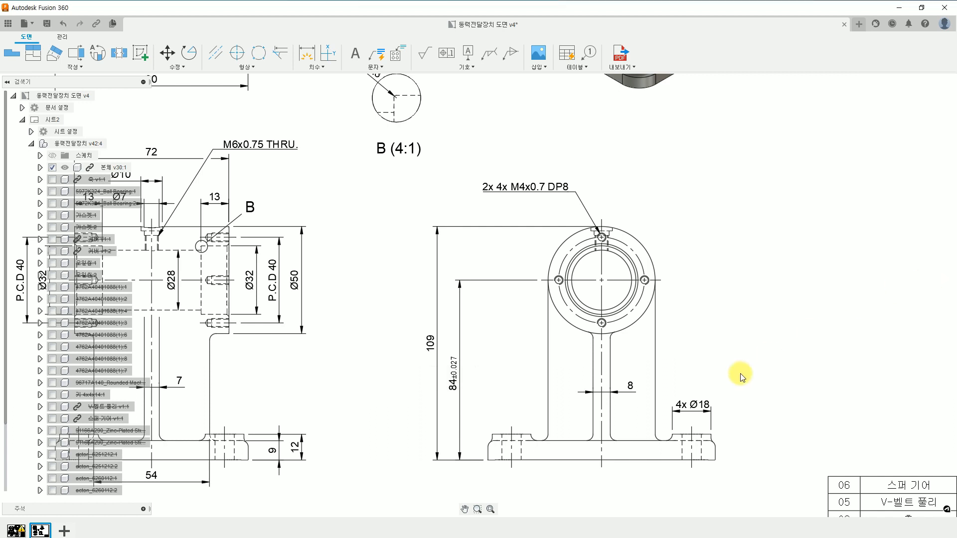
Step: Try the deviation (편차) tolerance type on the 84 mm dimension, testing a minus sign on the upper and lower values
double_click(455, 372)
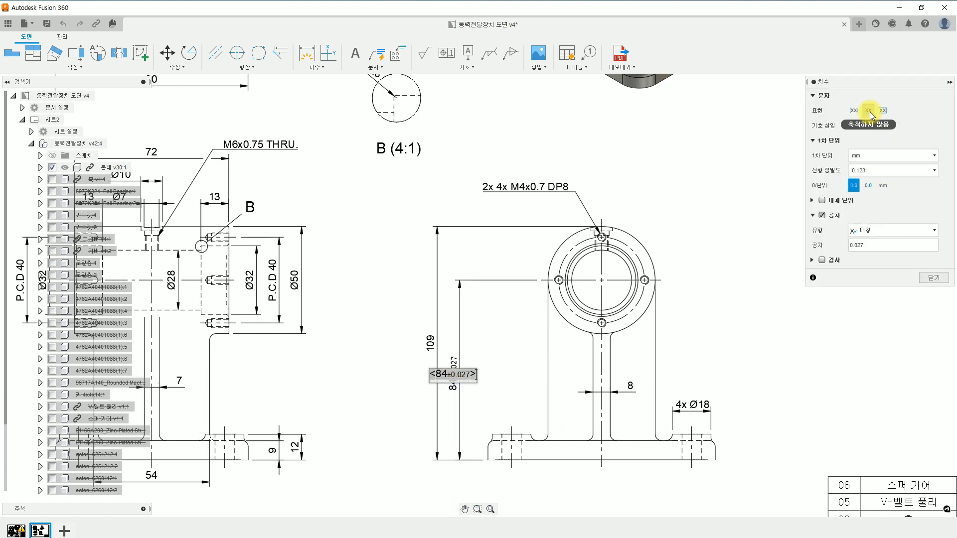
click(868, 241)
click(868, 255)
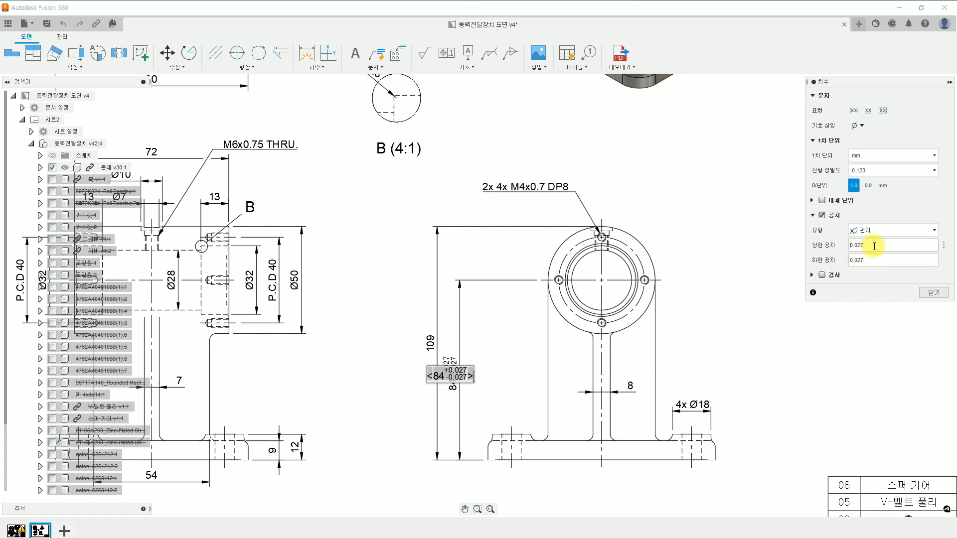
text(-)
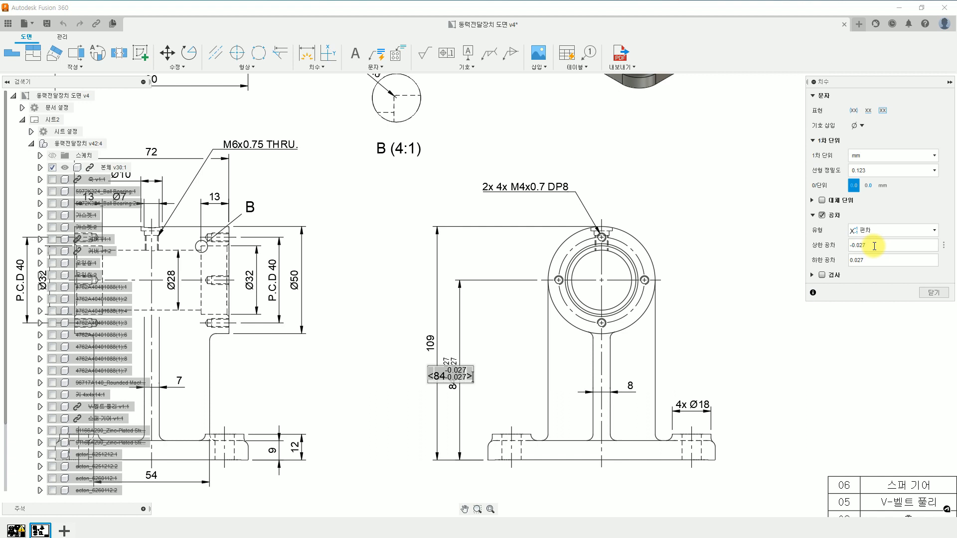
key(BackSpace)
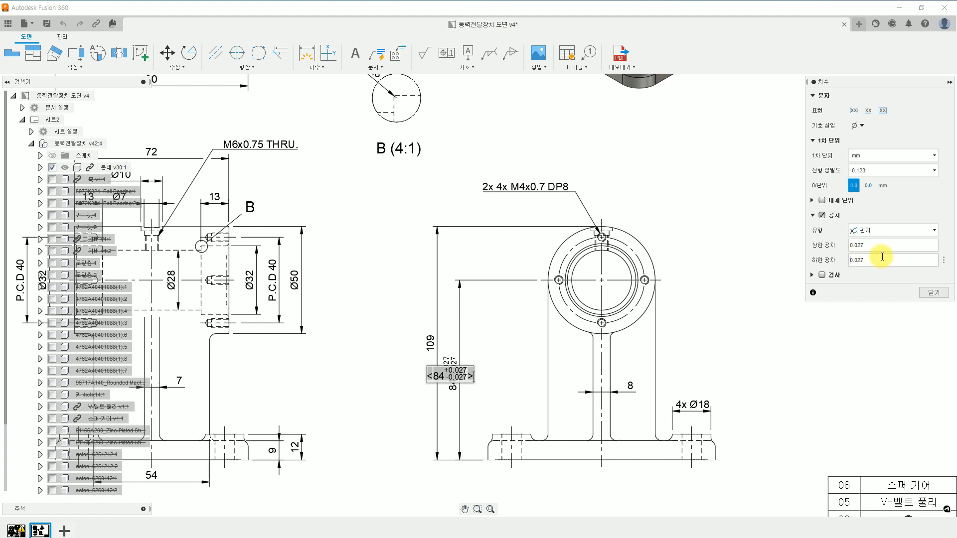
text(-)
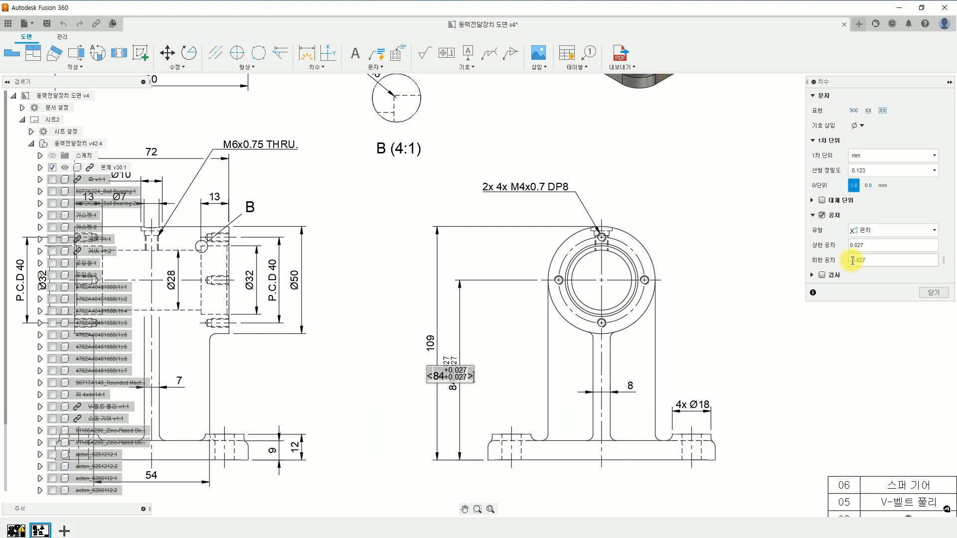
key(BackSpace)
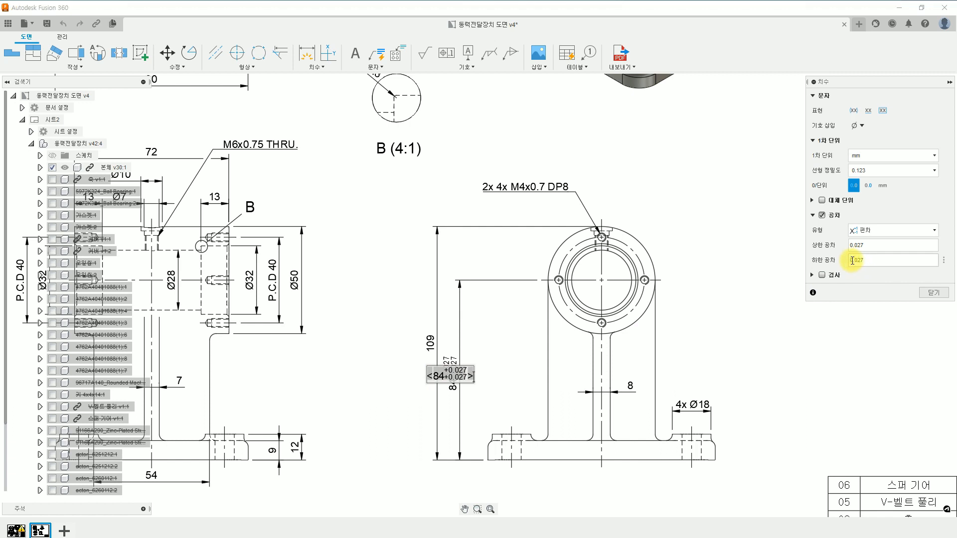
key(Return)
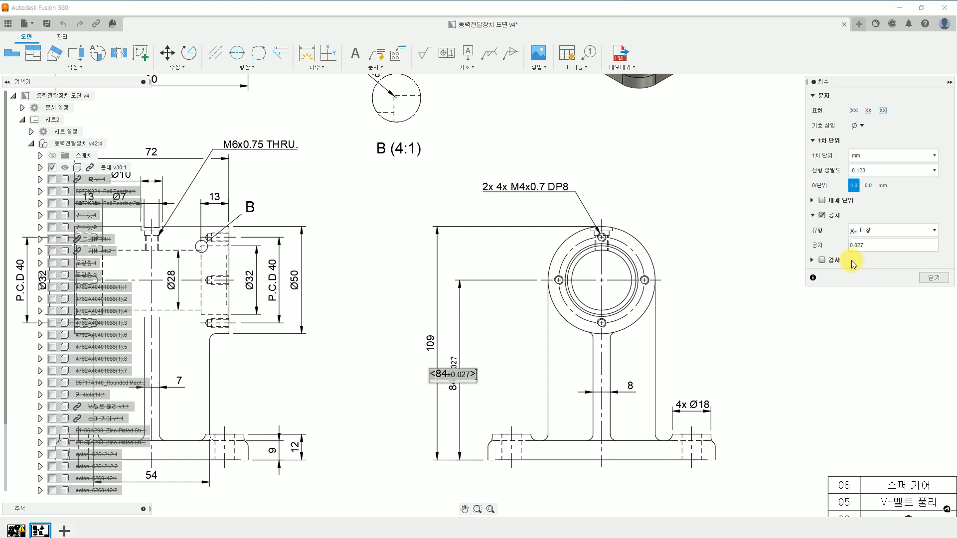
Step: Try the deviation (편차) and limits (제한) tolerance types on the 84 mm dimension, and return the type to symmetric (대칭)
click(872, 232)
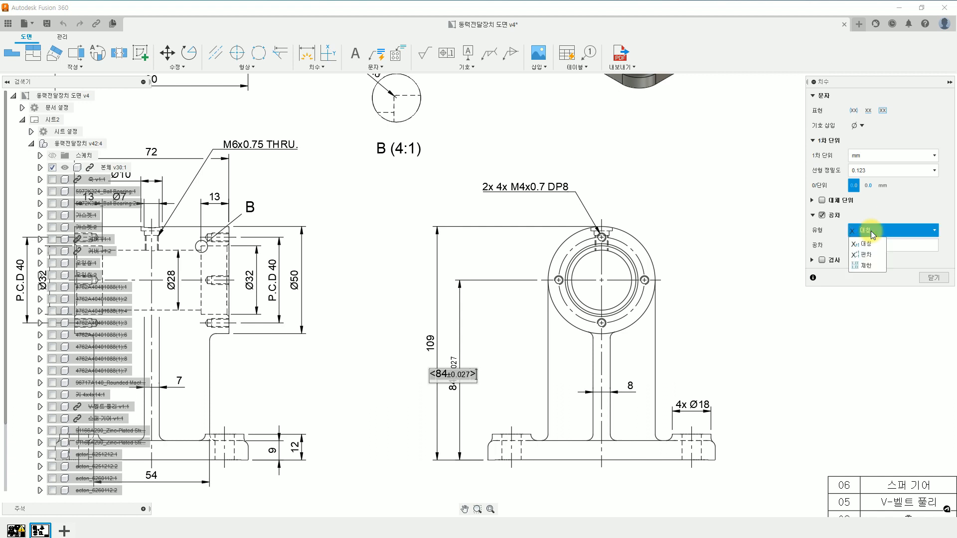
click(872, 256)
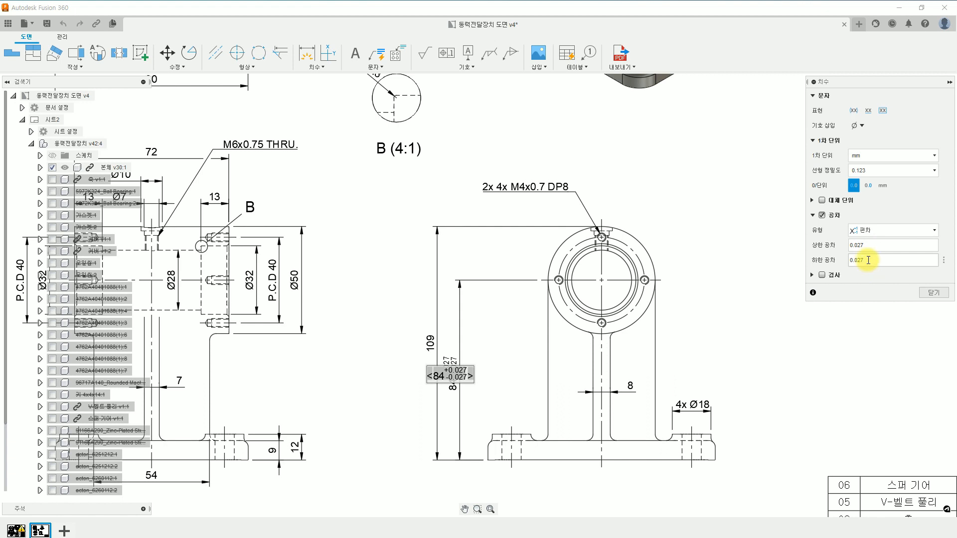
click(877, 231)
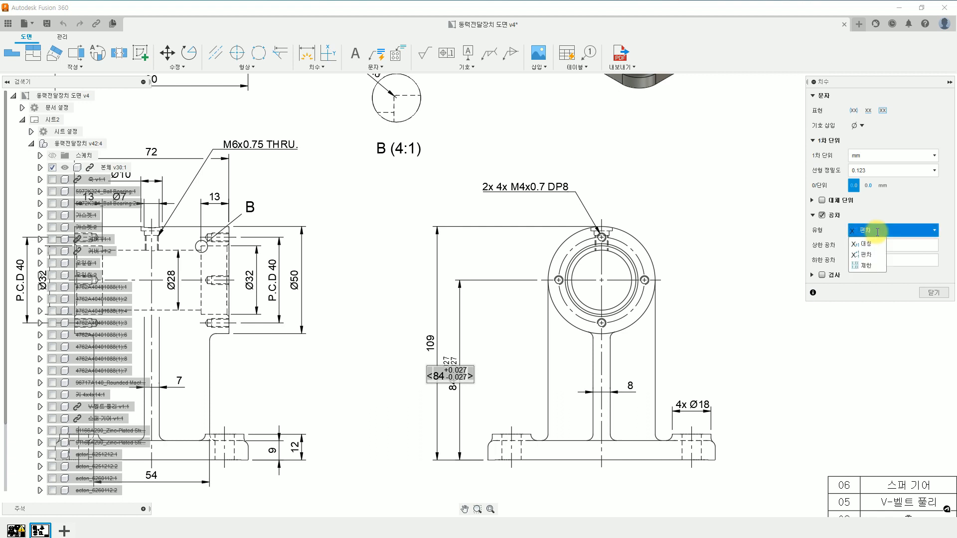
click(877, 265)
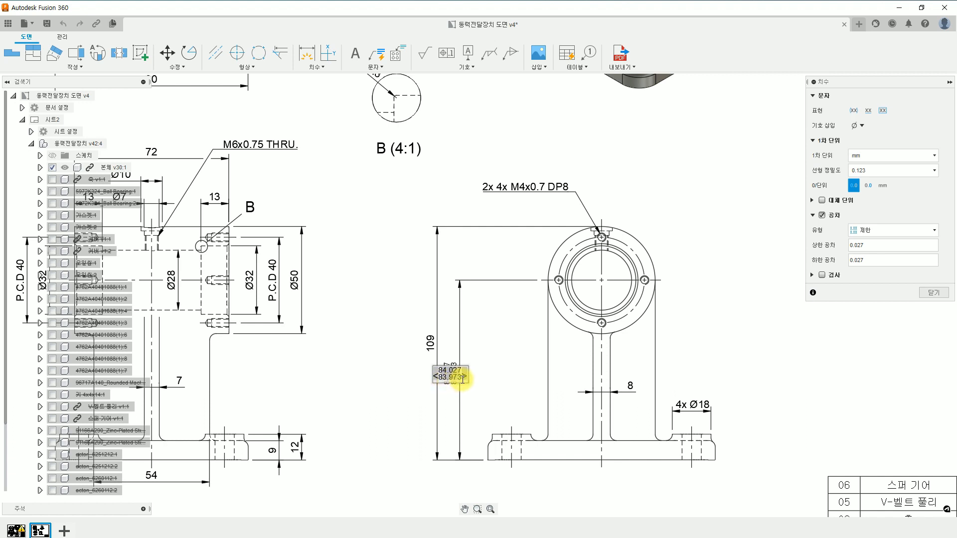
click(891, 230)
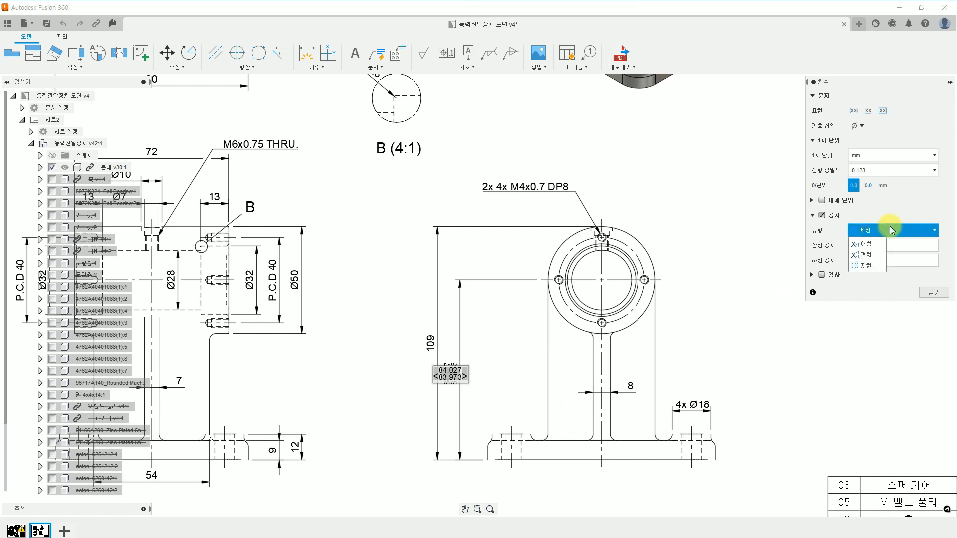
click(870, 246)
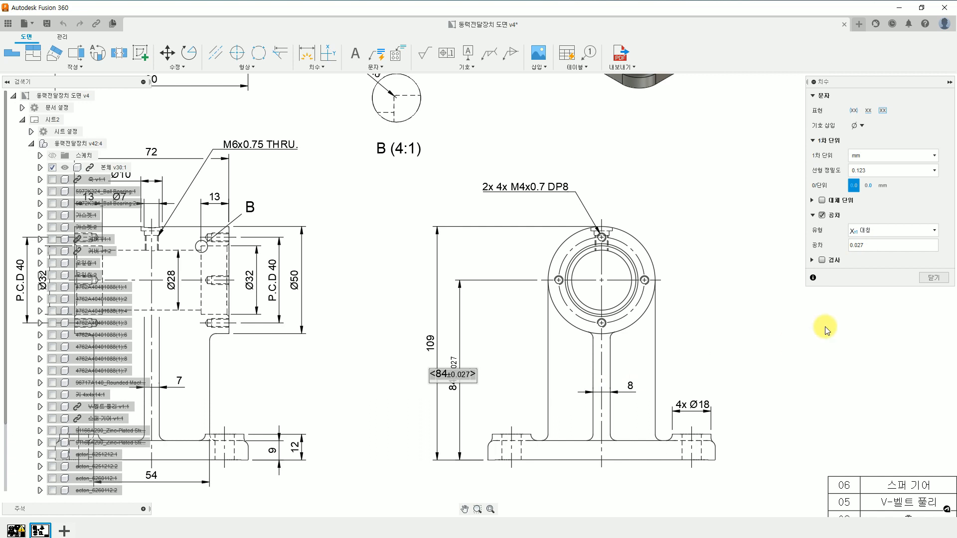
Step: Add a deviation (편차) tolerance of upper 0.1 and lower 0 to the front view's left 13 mm bore-depth dimension
click(933, 278)
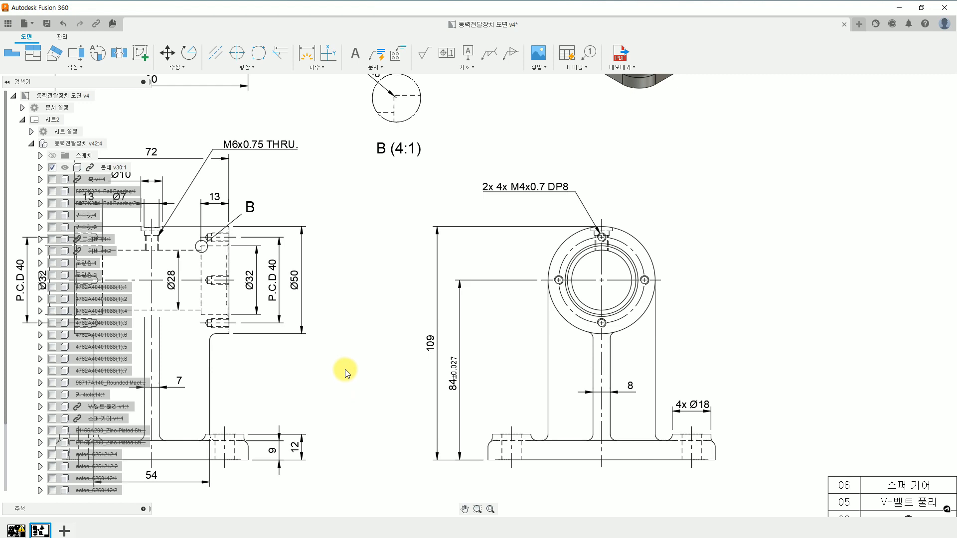
mouse_move(351, 355)
middle_down()
mouse_move(387, 374)
mouse_move(510, 364)
mouse_move(534, 440)
middle_up()
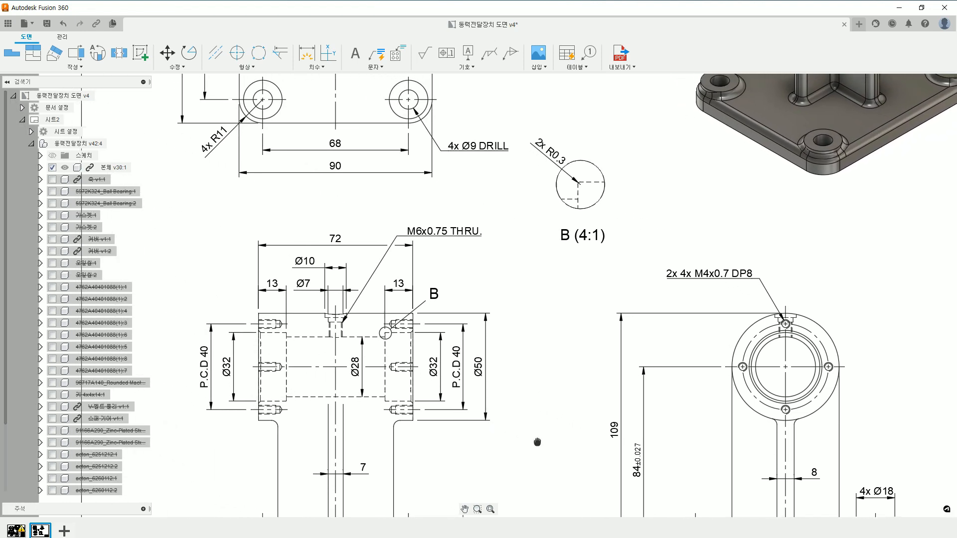
scroll(270, 279, up, 3)
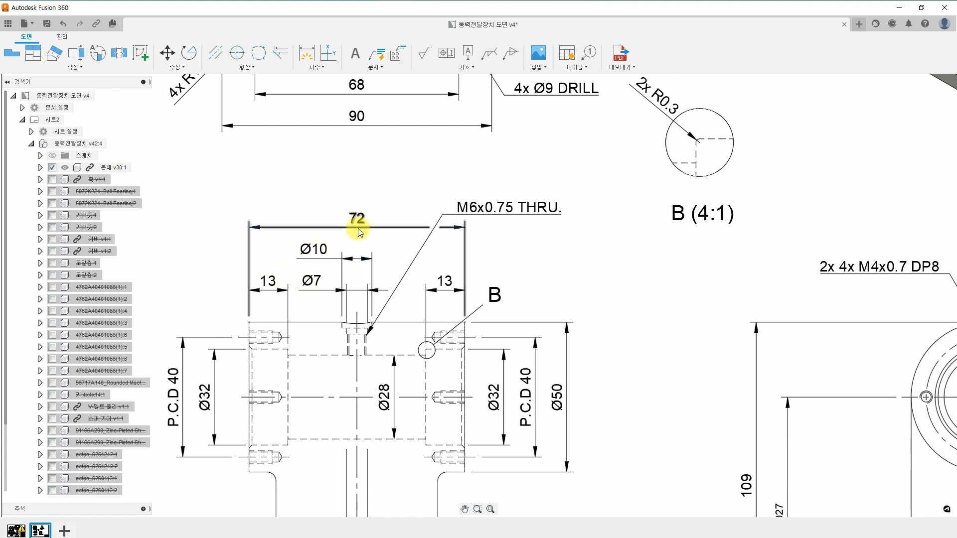
double_click(269, 282)
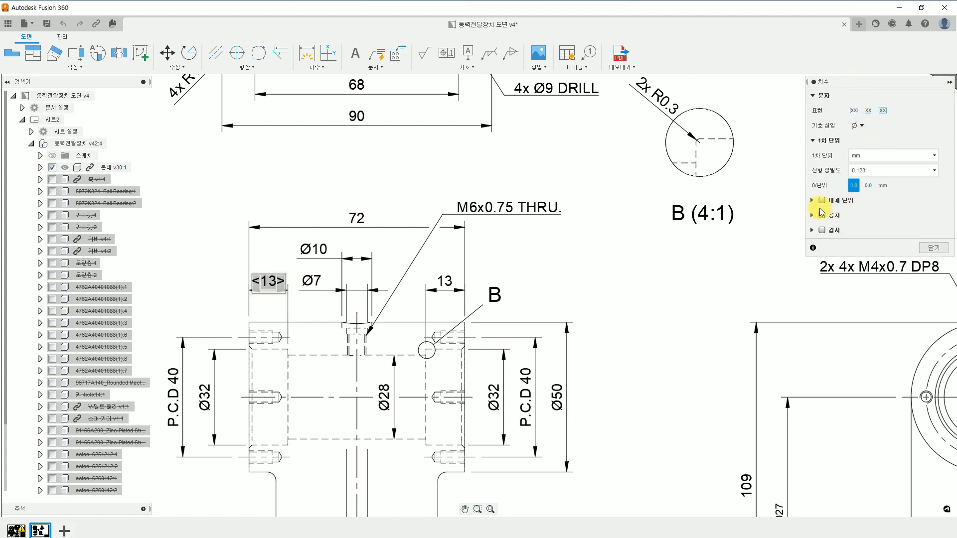
click(823, 215)
click(873, 231)
click(870, 254)
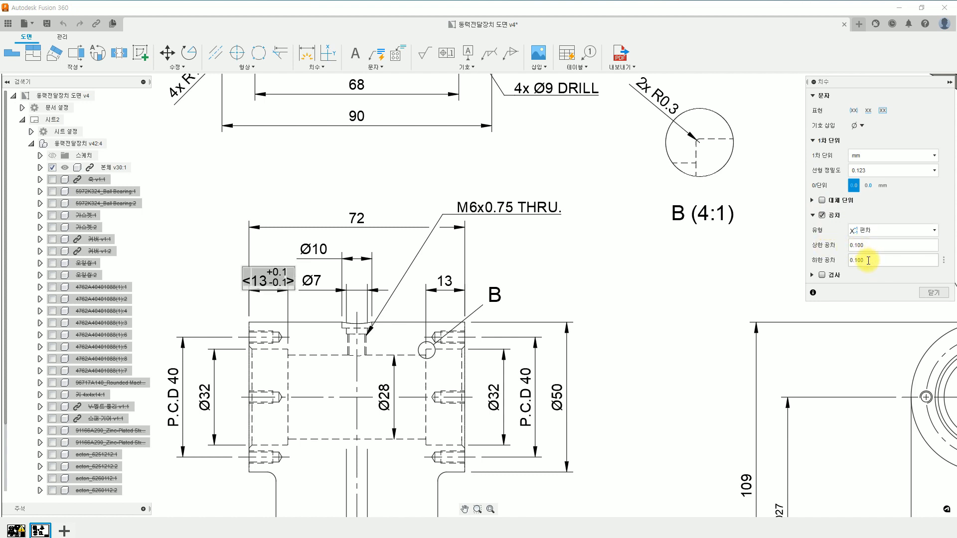
click(868, 259)
text(0)
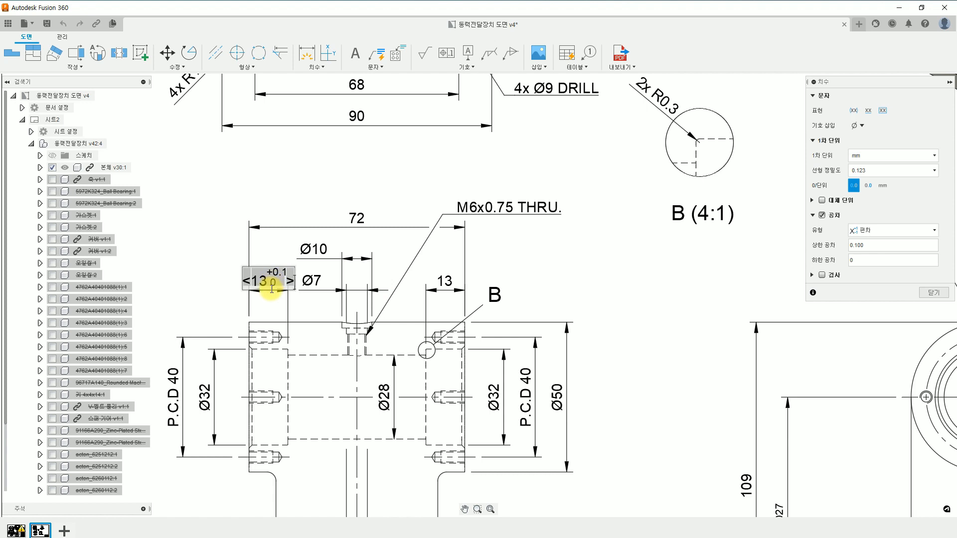
Step: Try a minus sign on the left 13 mm dimension's lower tolerance, and leave the value at 0
click(852, 260)
text(0)
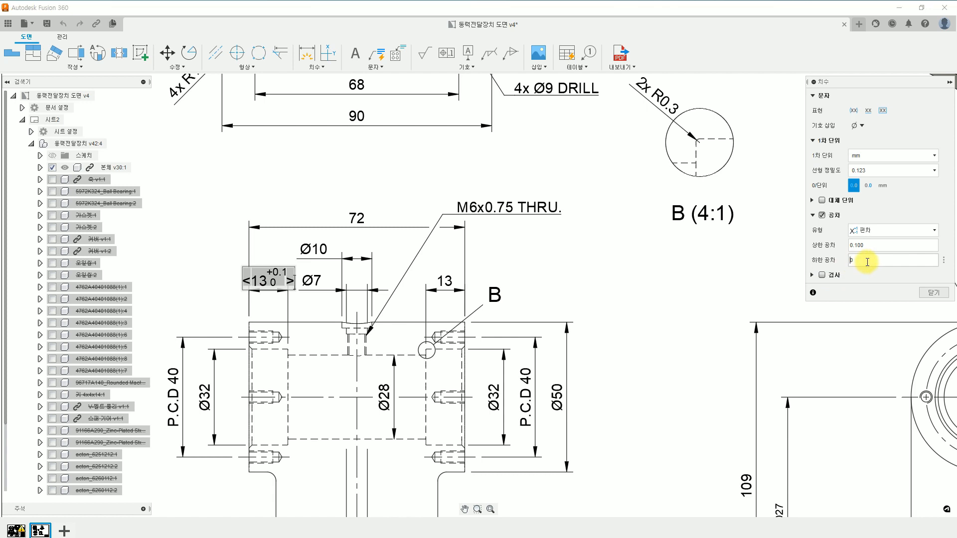
text(-)
key(BackSpace)
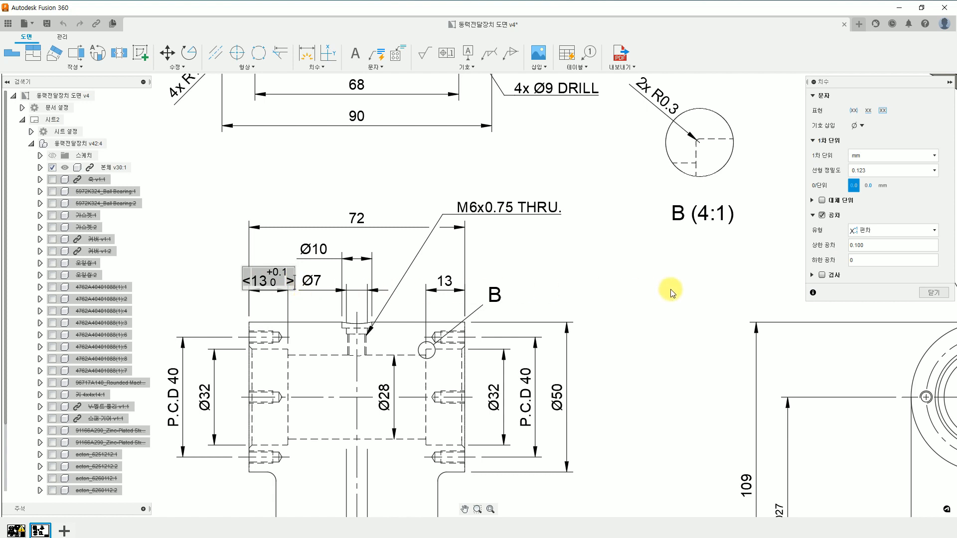
click(934, 293)
Step: Give the front view's right 13 mm bore-depth dimension a deviation (편차) tolerance of upper 0.1 and lower 0
double_click(449, 281)
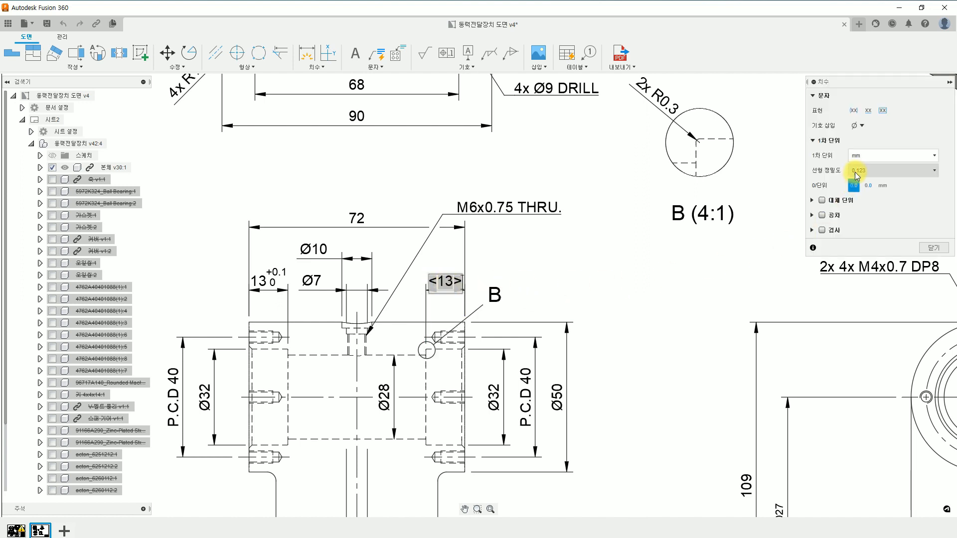
click(822, 215)
click(892, 231)
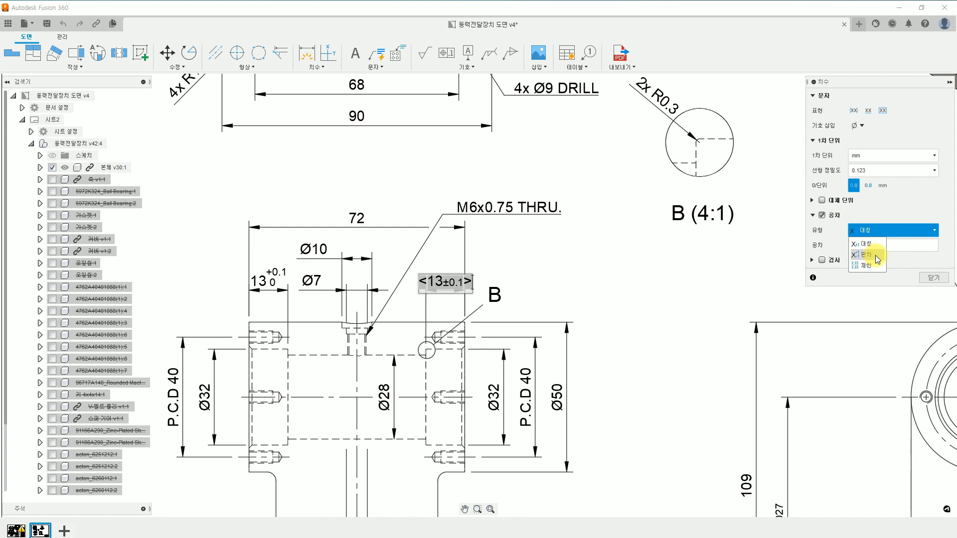
click(870, 257)
double_click(870, 258)
key(BackSpace)
text(0)
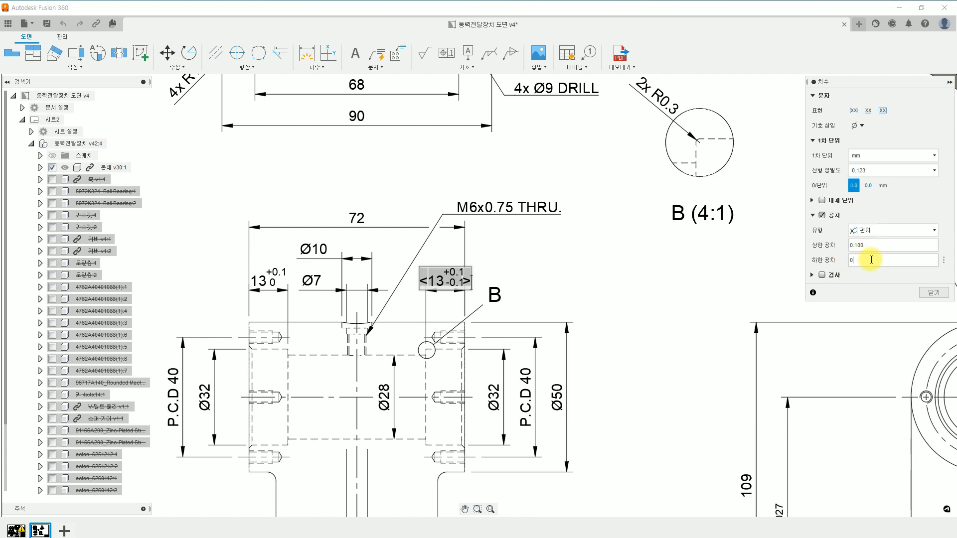
click(933, 293)
Step: Apply a deviation (편차) tolerance of upper 0.1 and lower 0 to the 72 mm overall width dimension of the front view
double_click(357, 218)
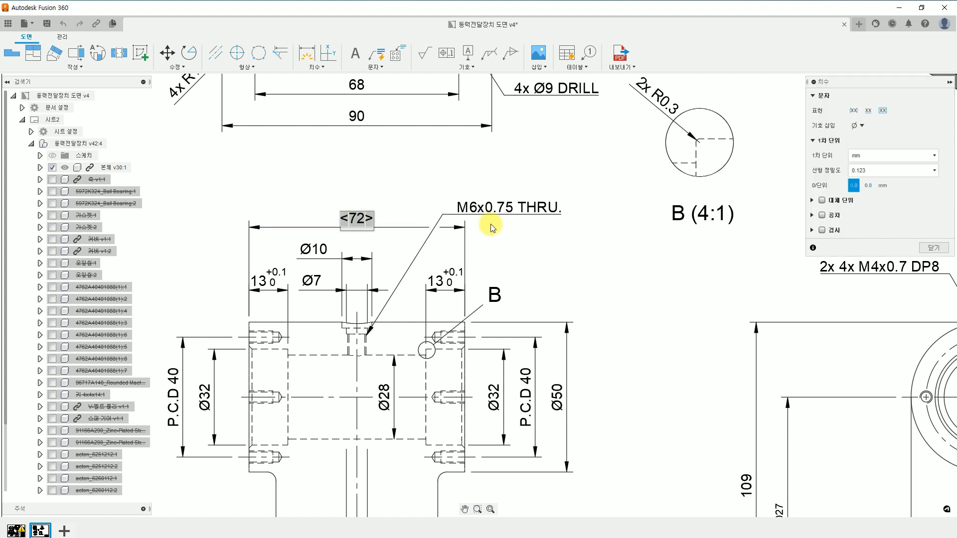
click(823, 214)
click(907, 230)
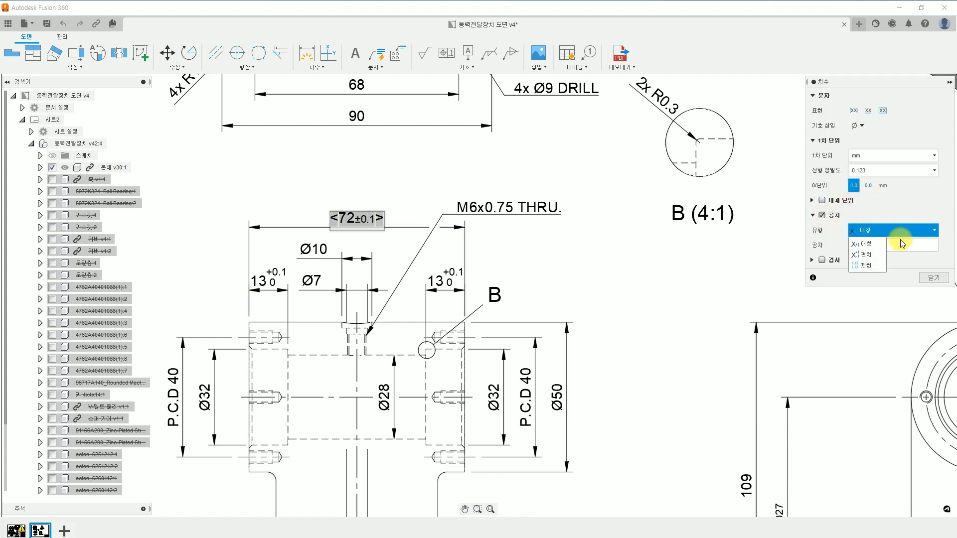
click(874, 259)
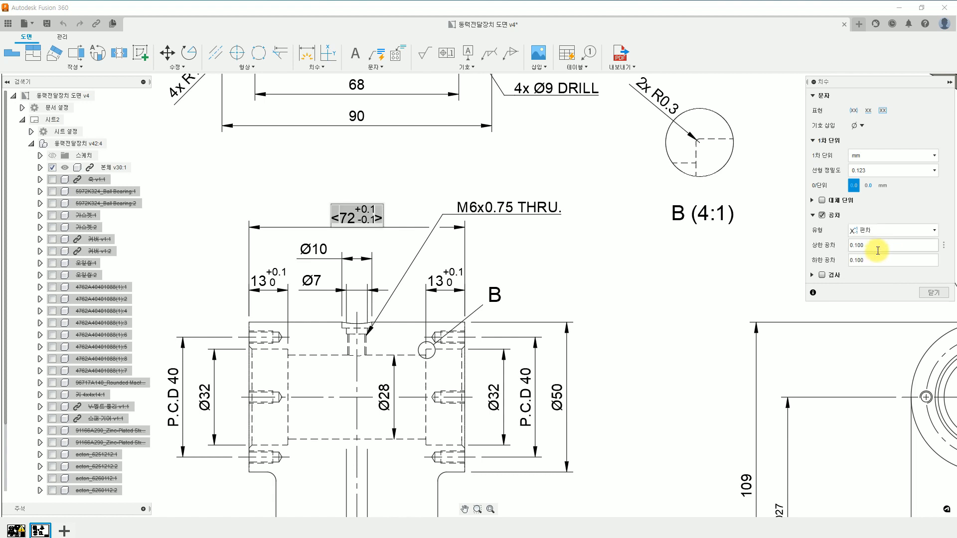
drag(877, 260, 845, 262)
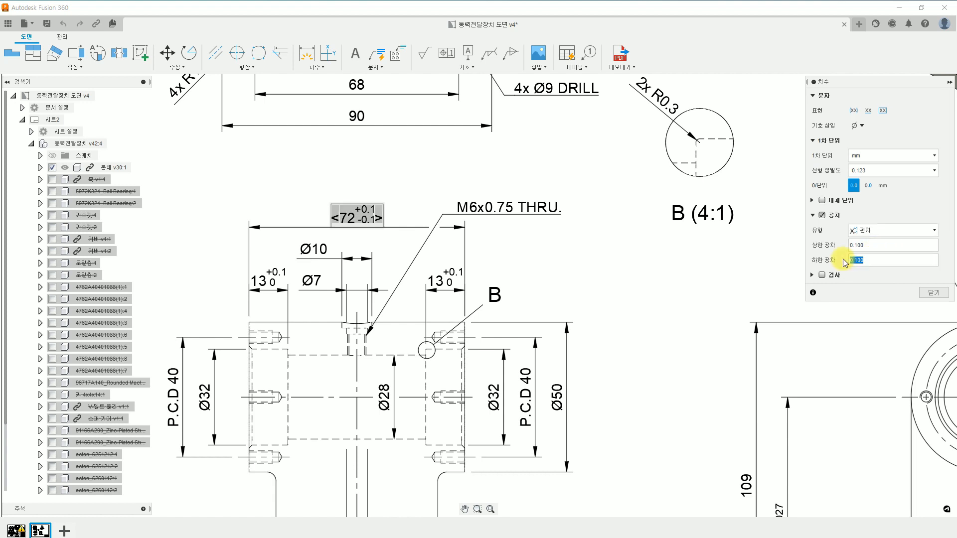
text(0)
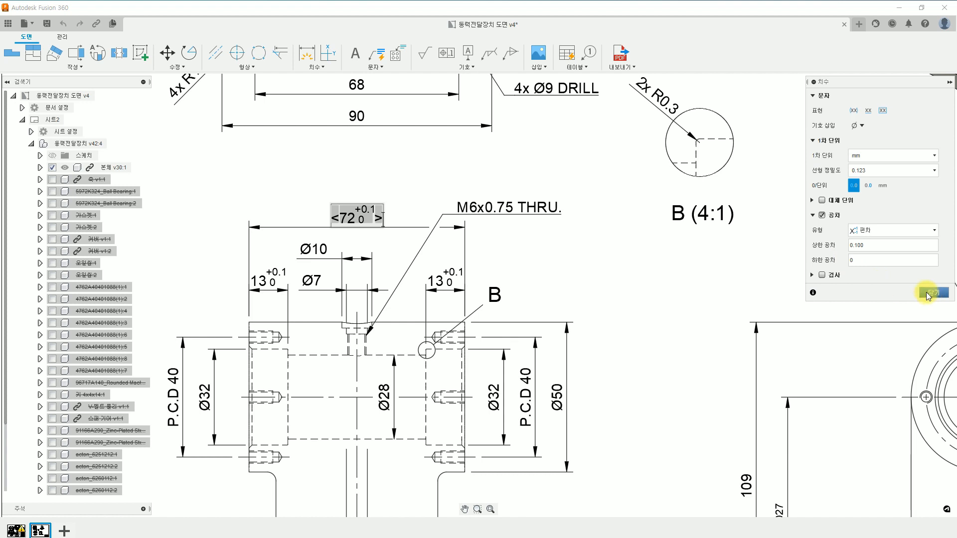
click(933, 293)
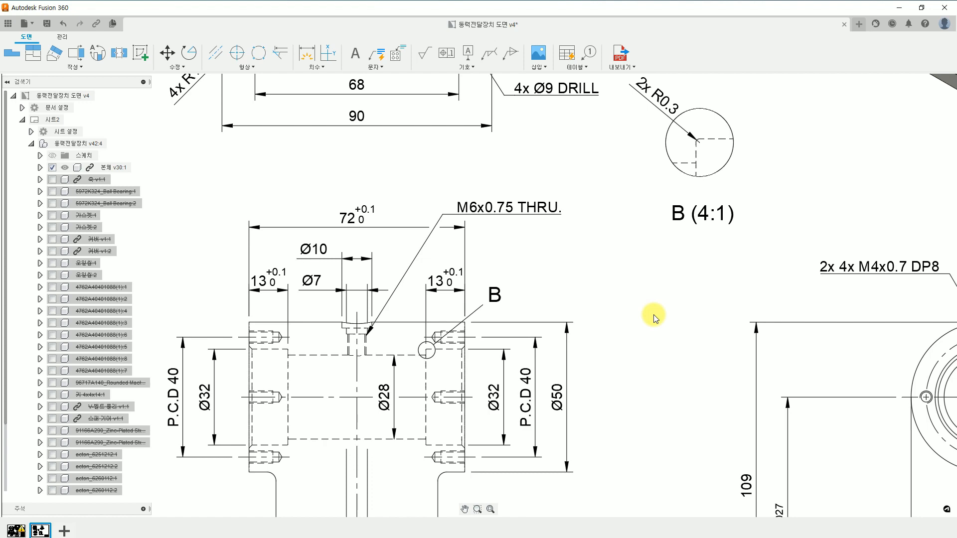
Step: Append the fit class H7 to the right Ø32 bearing bore dimension in the front view
scroll(654, 315, down, 3)
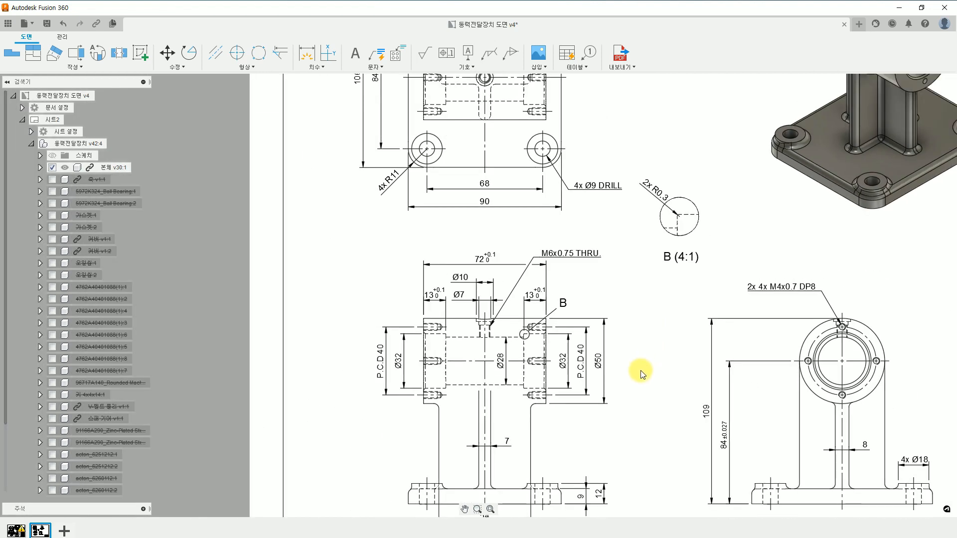
scroll(630, 375, up, 2)
scroll(627, 377, up, 2)
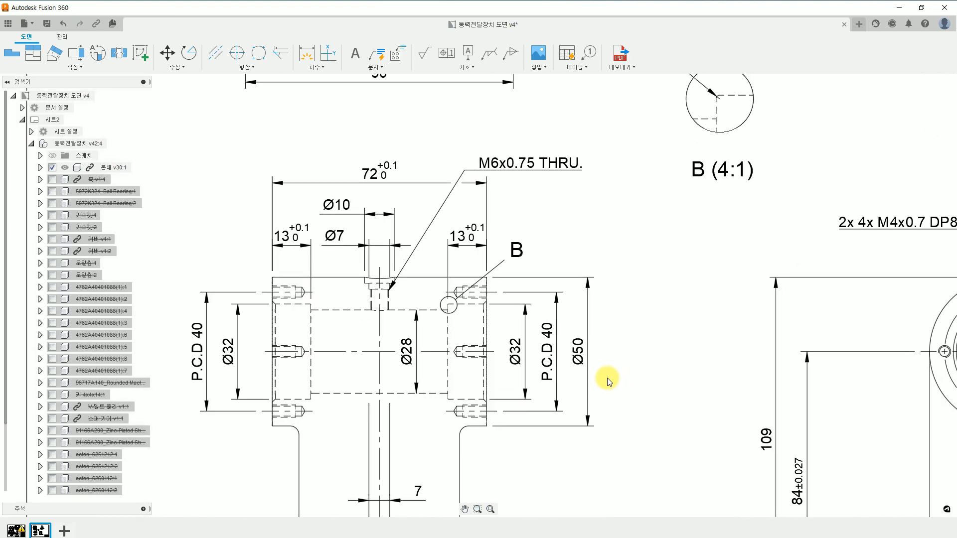
middle_drag(607, 378, 669, 372)
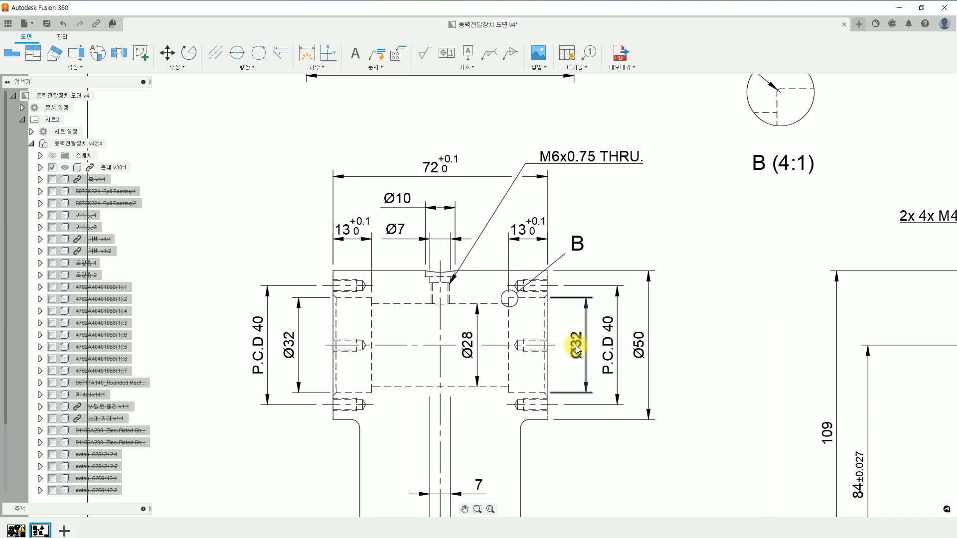
double_click(576, 346)
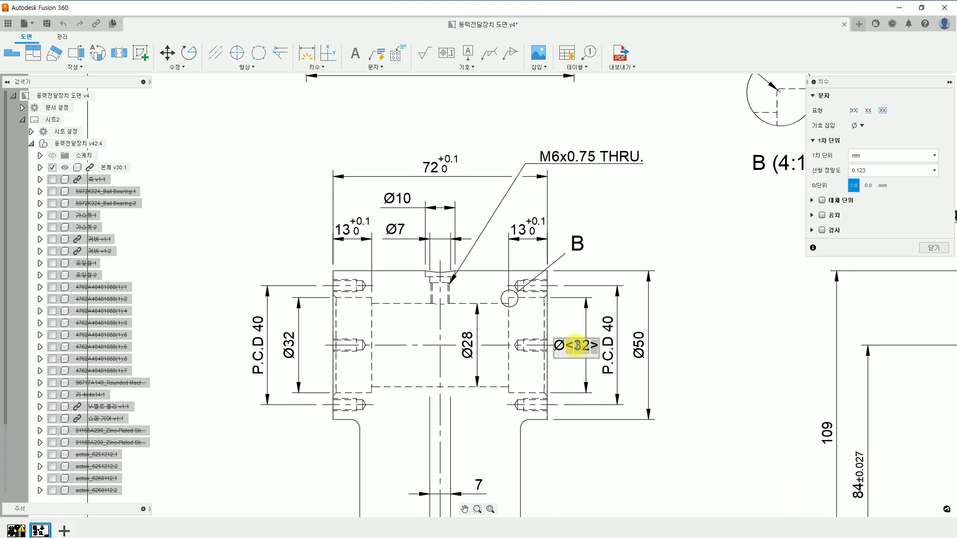
text(H)
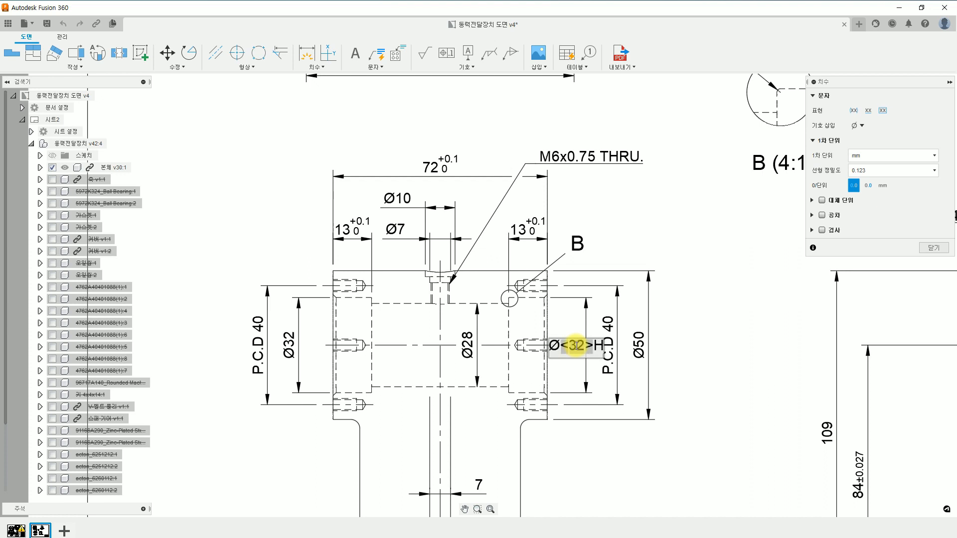
text(7)
Step: Append H7 to the front view's left Ø32 bore dimension as well
click(288, 349)
double_click(288, 349)
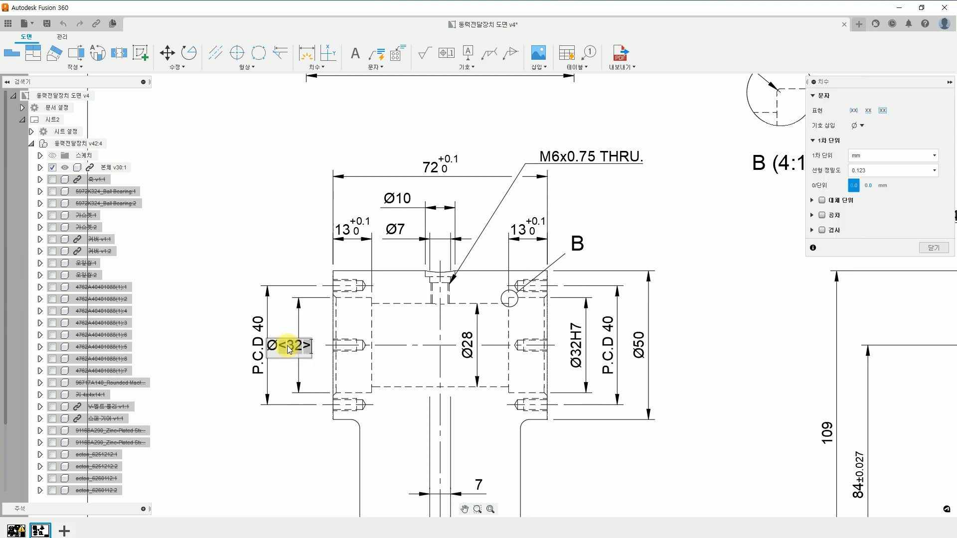
text(H7)
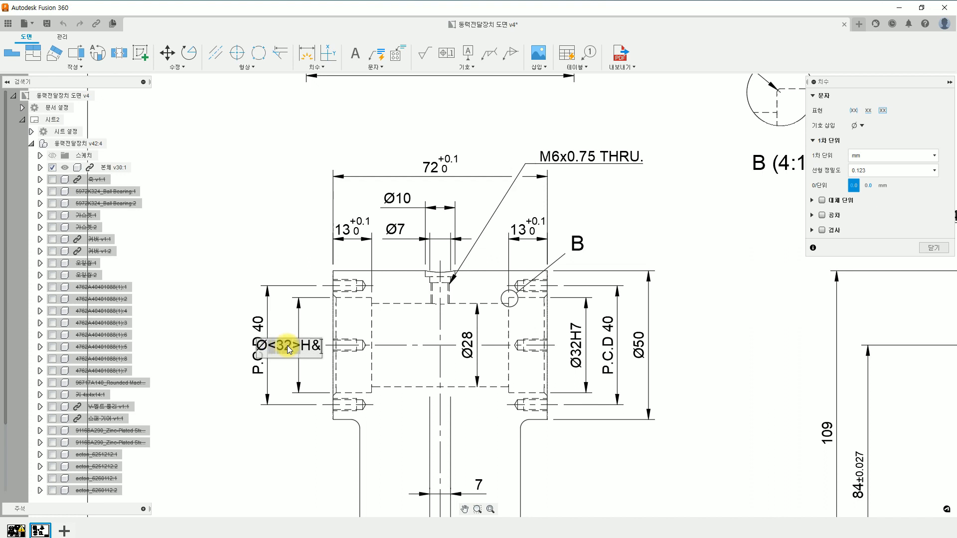
key(BackSpace)
text(7)
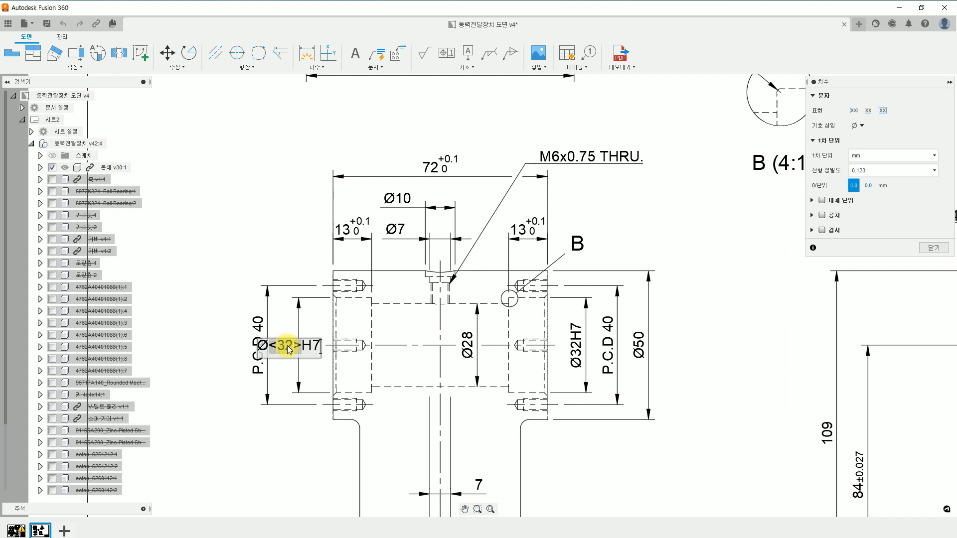
click(731, 374)
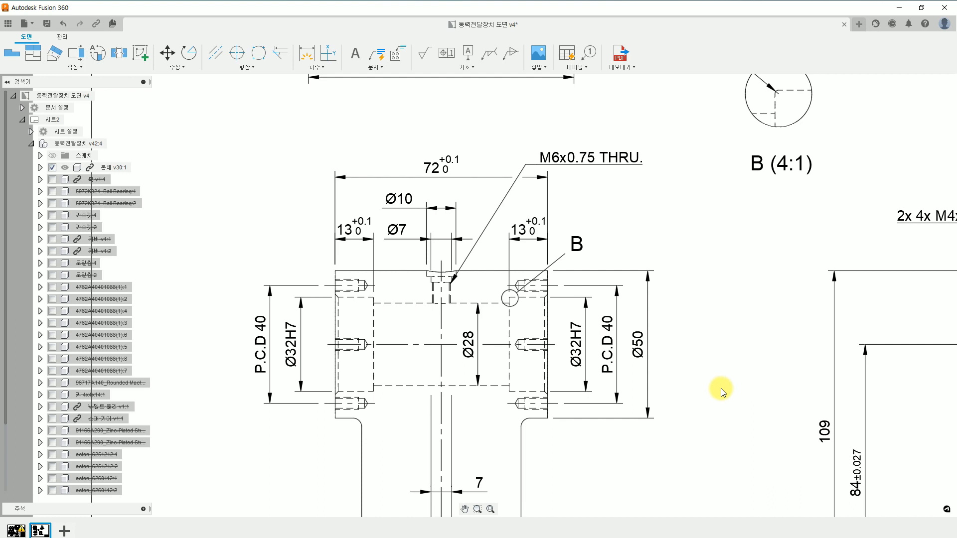
Step: Place datum identifier A below the lower extension line of the side view's 84±0.027 dimension, at the base's underside
middle_drag(754, 424, 487, 272)
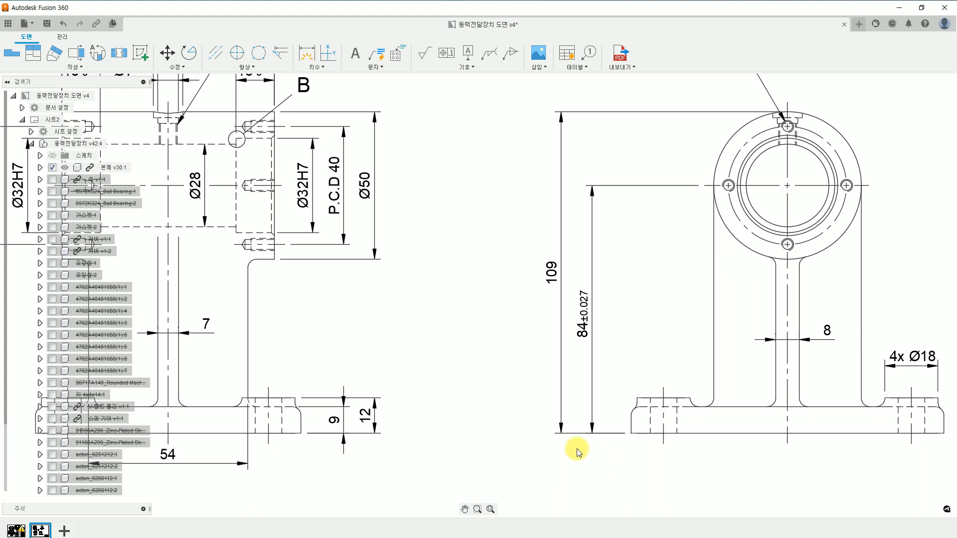
click(468, 55)
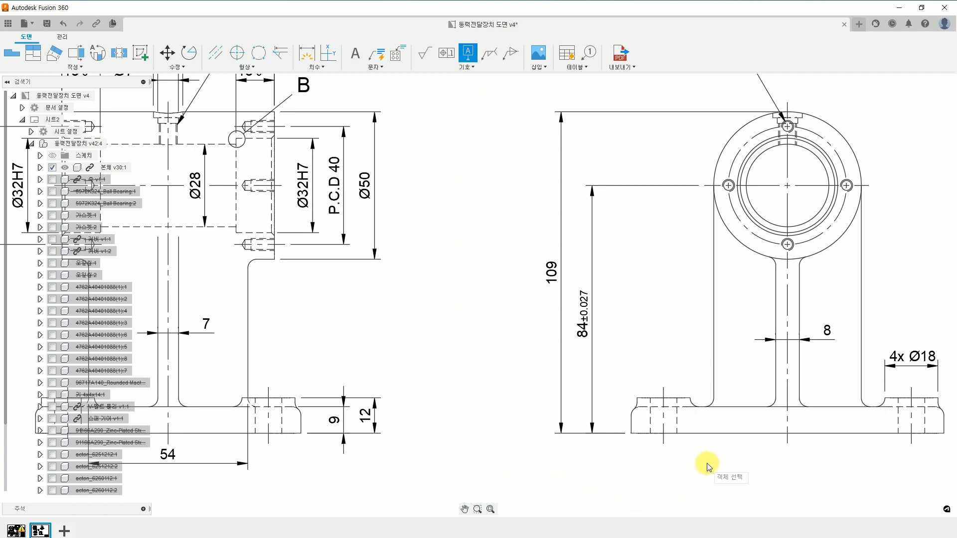
click(640, 434)
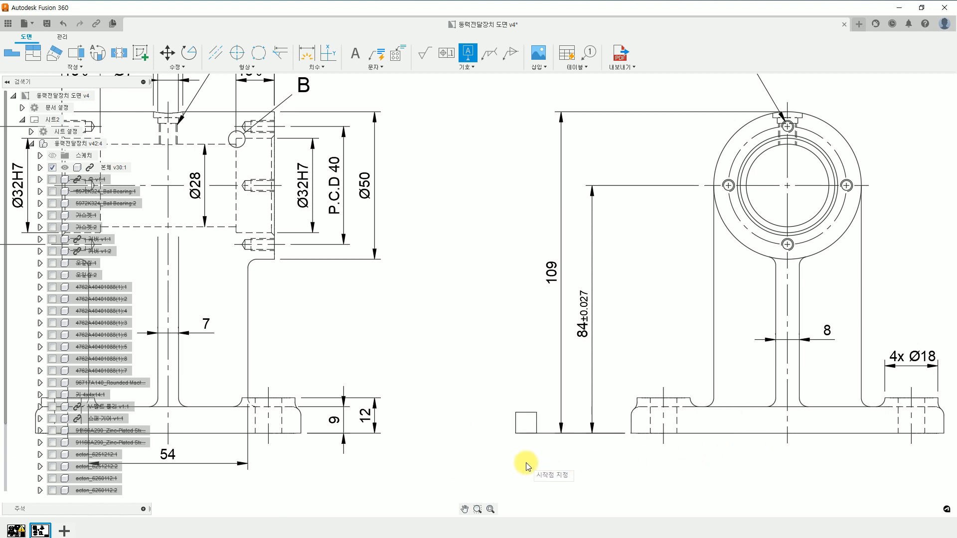
click(577, 466)
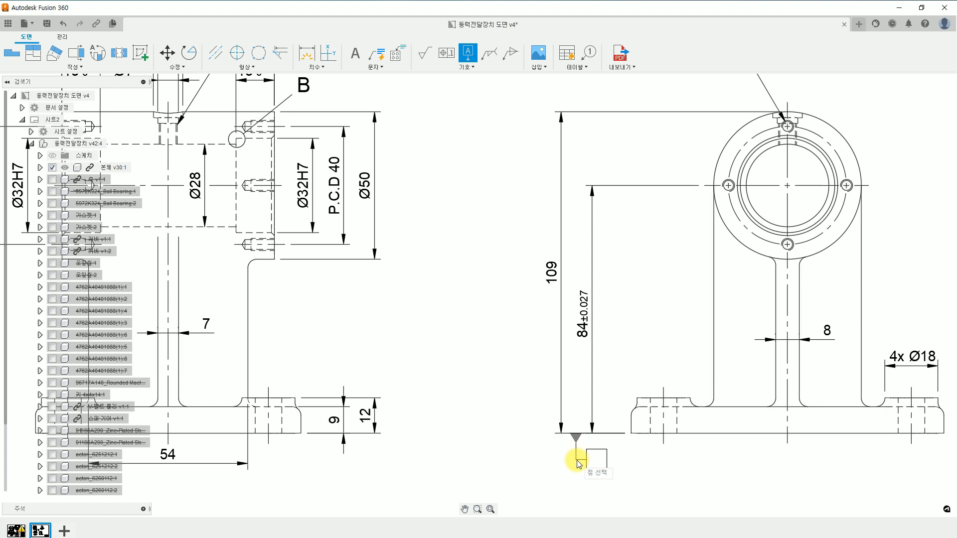
click(578, 462)
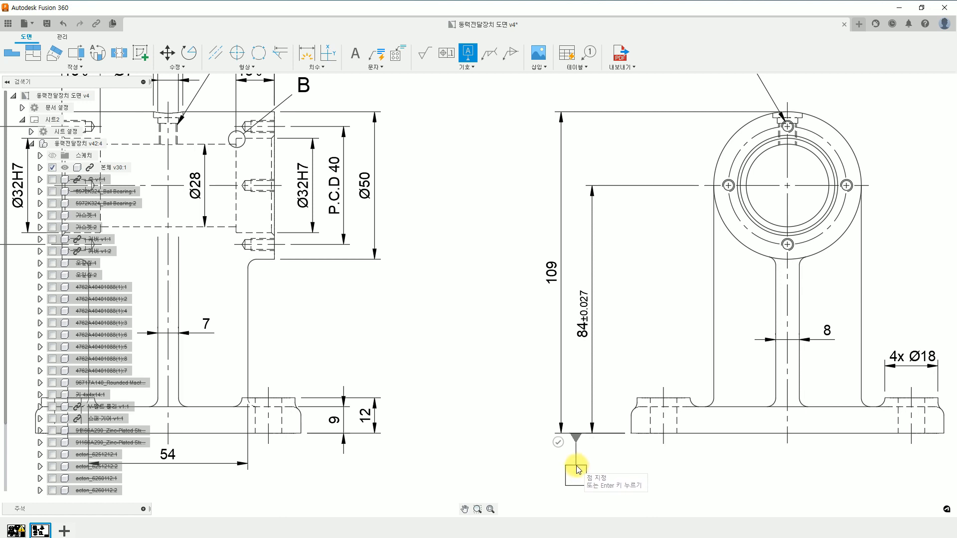
click(594, 446)
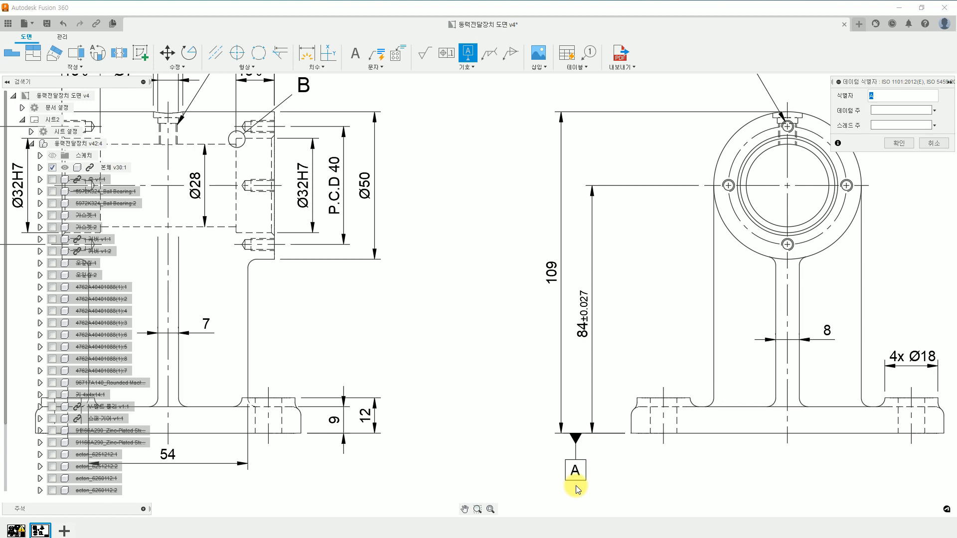
Step: Attach a geometric tolerance frame to the upper arrowhead of the right Ø32H7 dimension, placing it above with a bent leader
mouse_move(434, 344)
middle_down()
mouse_move(452, 388)
mouse_move(508, 448)
middle_up()
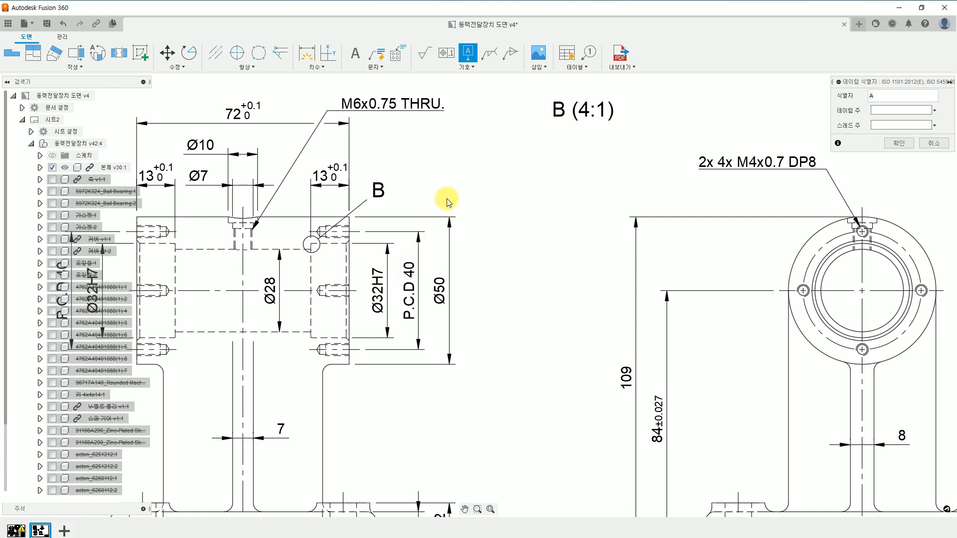
click(447, 54)
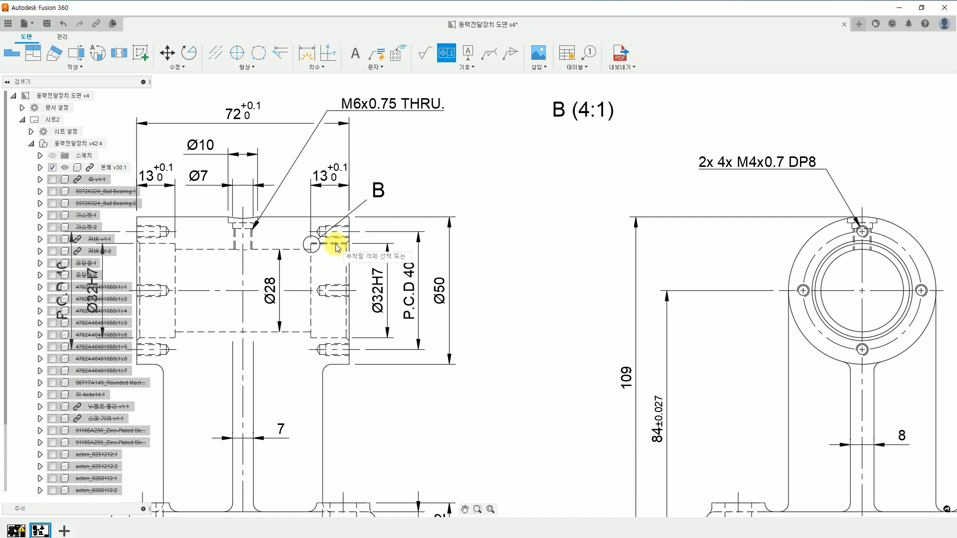
click(388, 244)
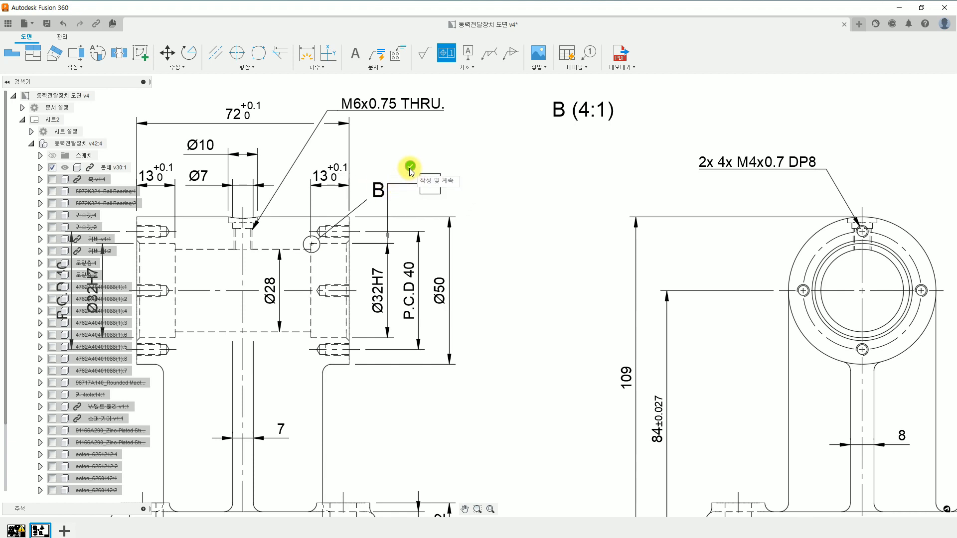
click(410, 170)
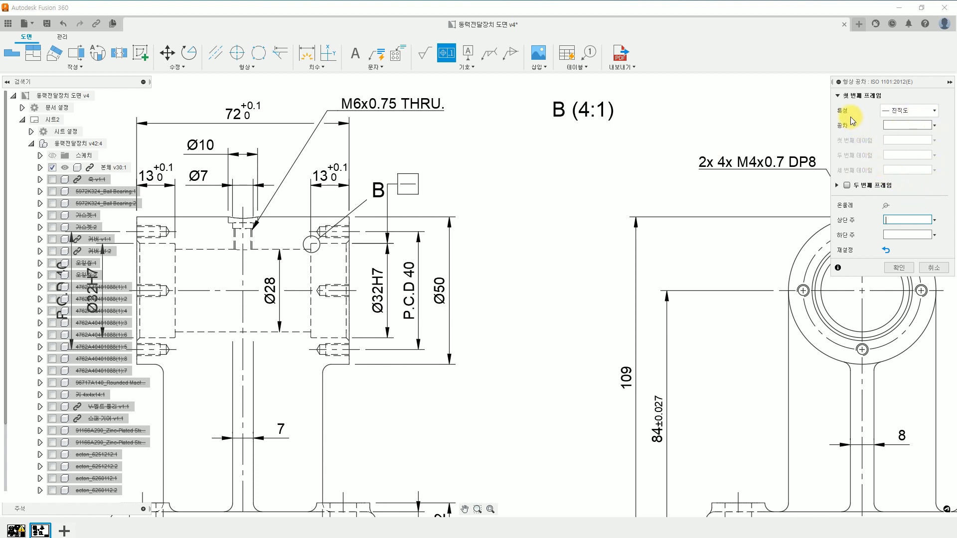
Step: Set the frame's characteristic to parallelism (평행 관계), its tolerance to Ø0.013 and its first datum to A
click(930, 111)
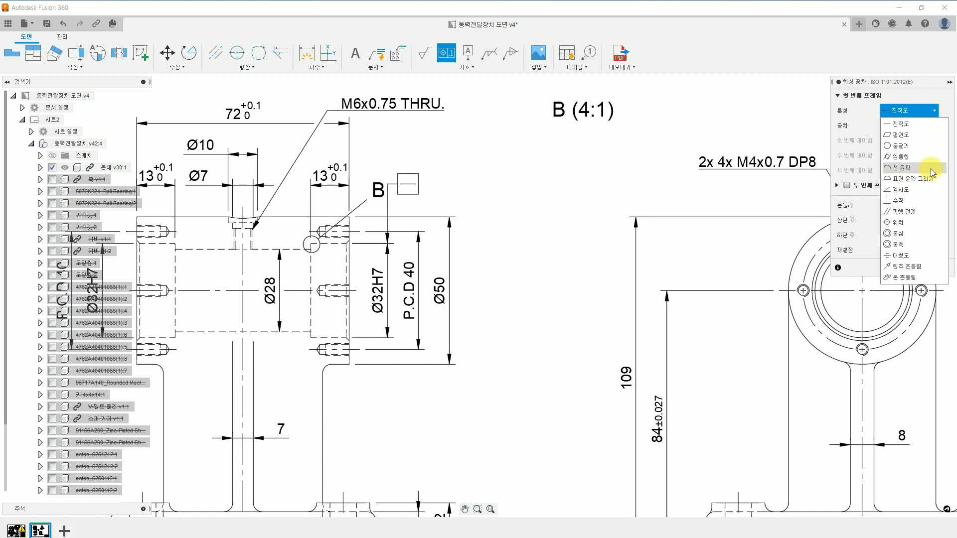
click(920, 211)
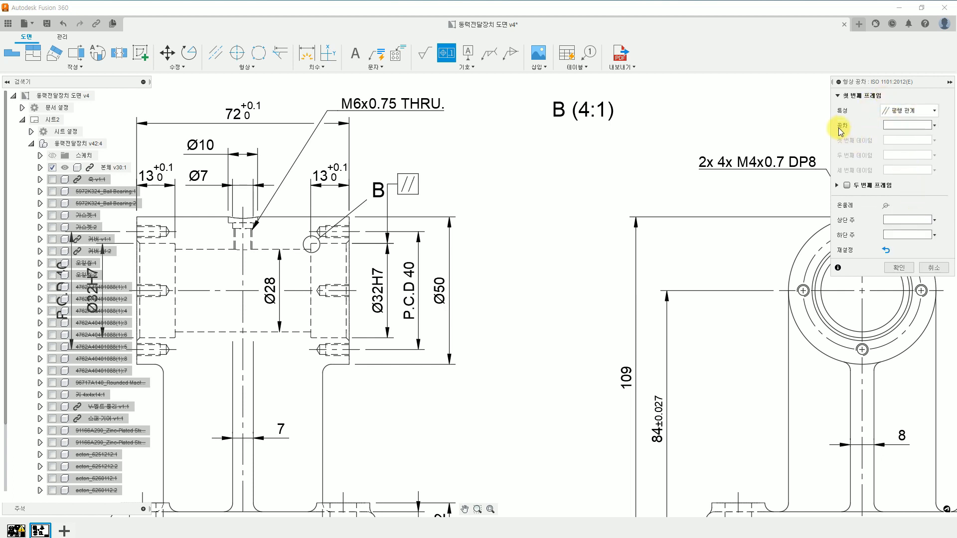
click(892, 125)
click(936, 127)
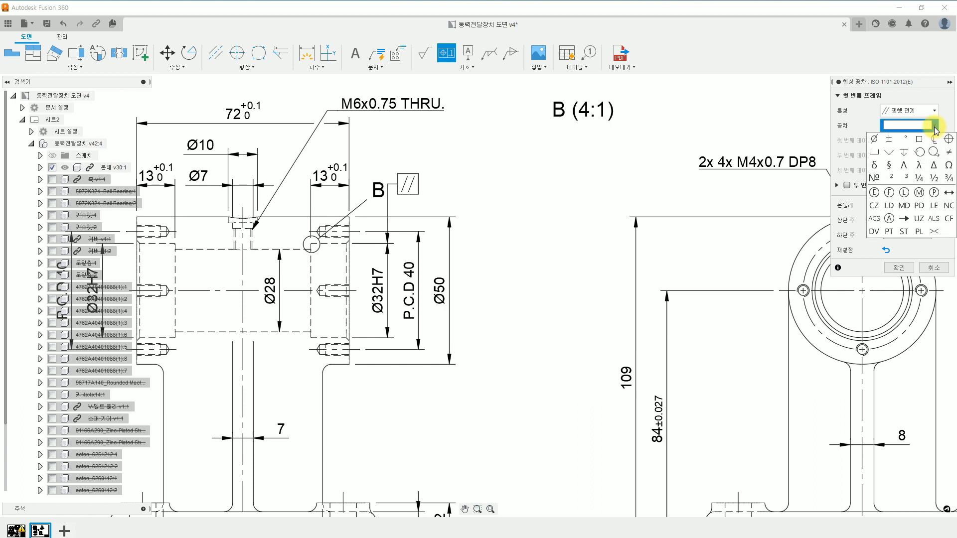
click(876, 140)
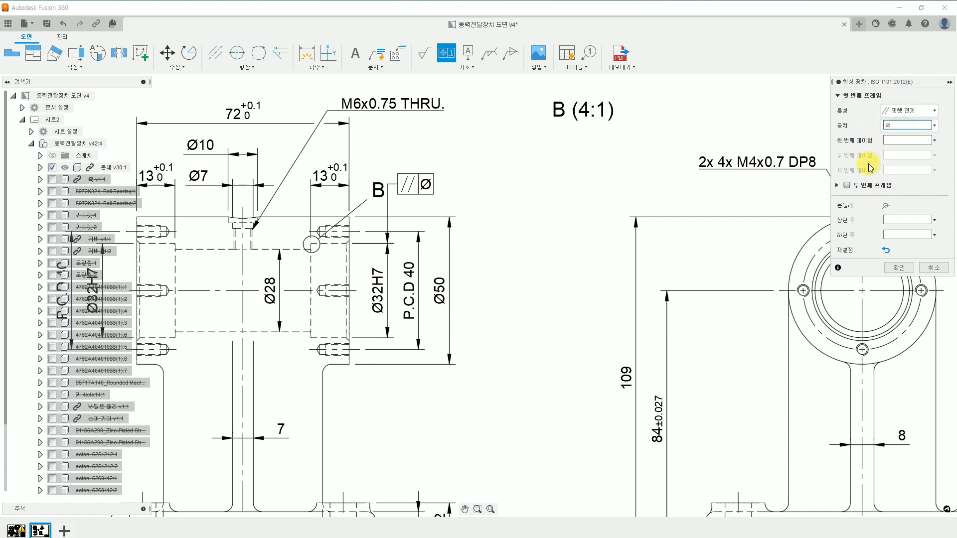
text(0.013)
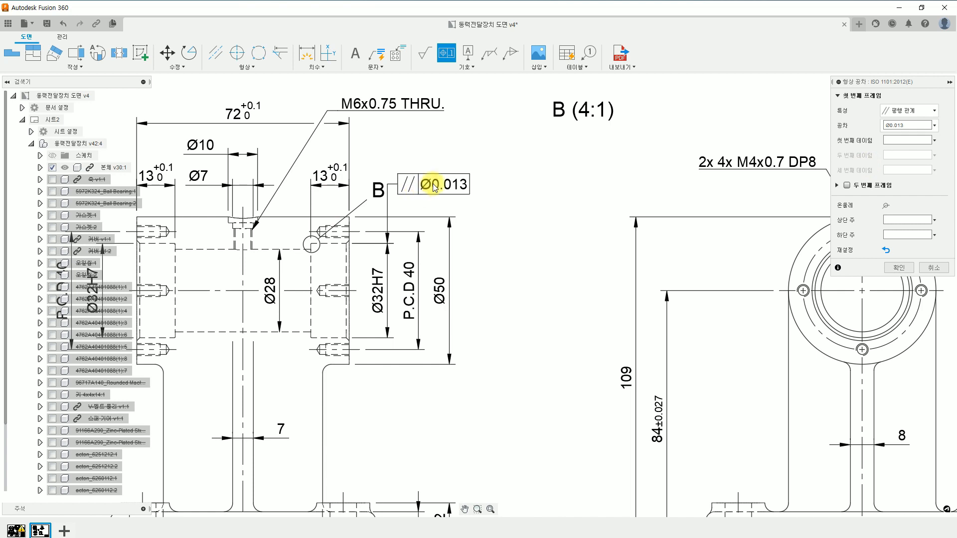
click(893, 140)
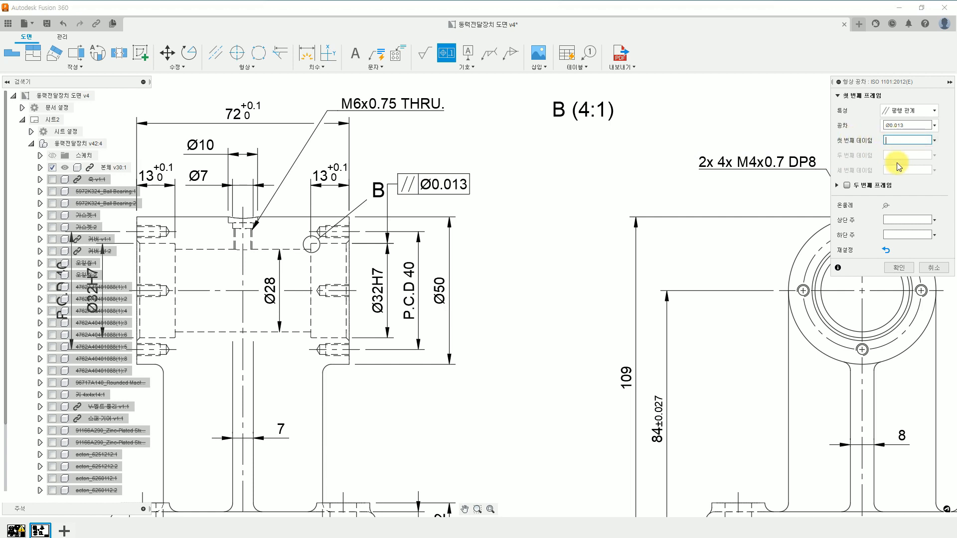
text(A)
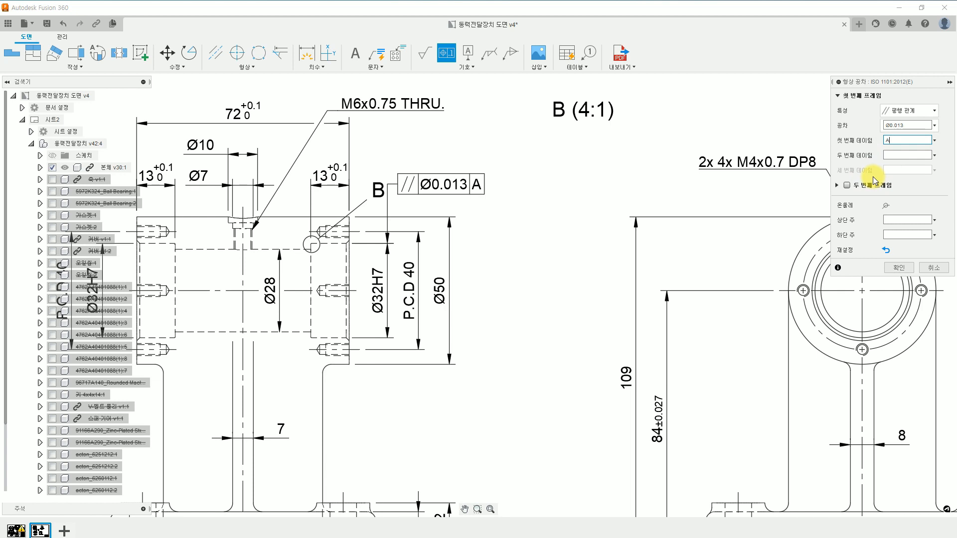
click(814, 198)
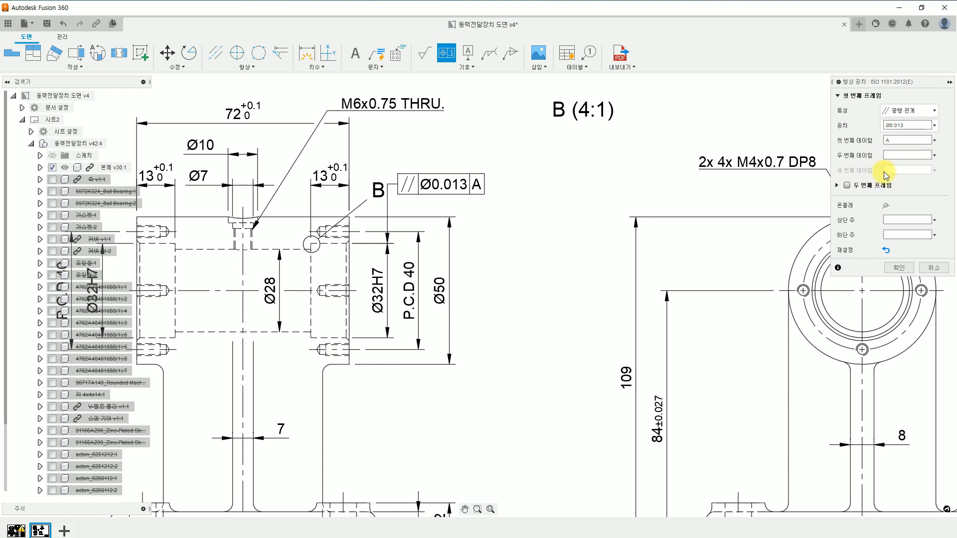
click(849, 188)
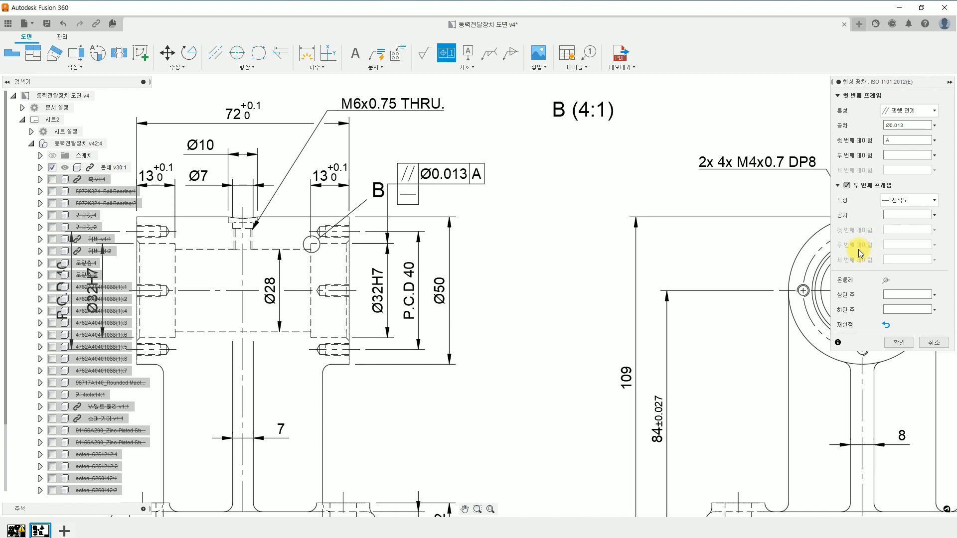
click(905, 202)
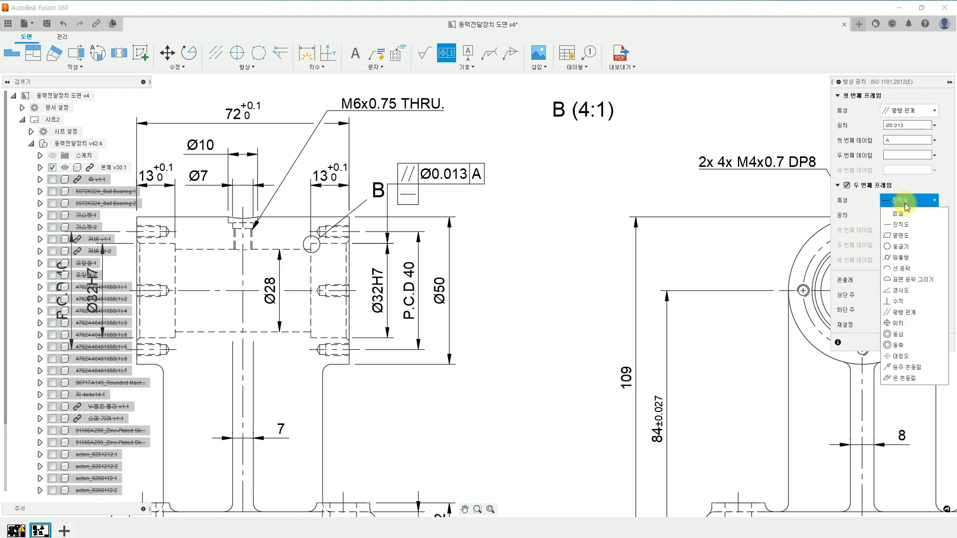
click(905, 203)
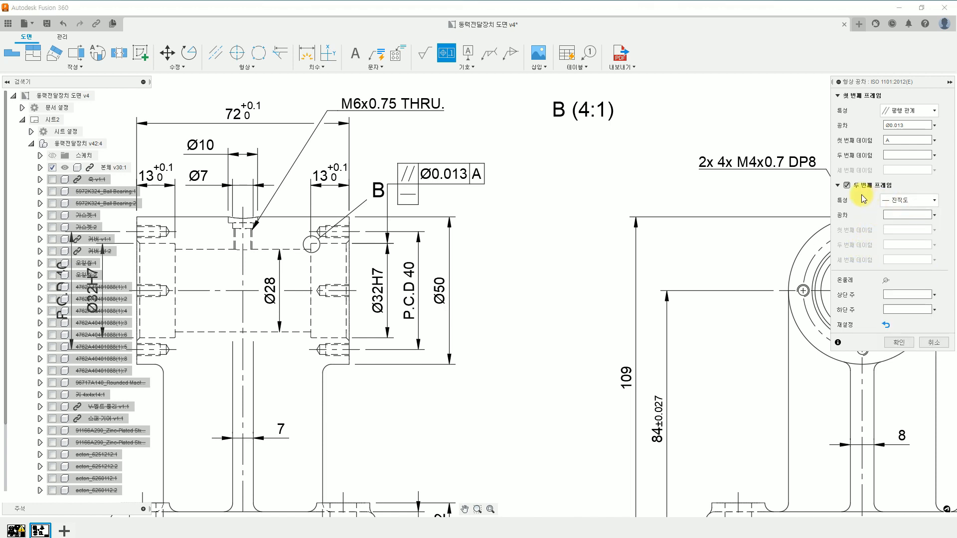
click(847, 186)
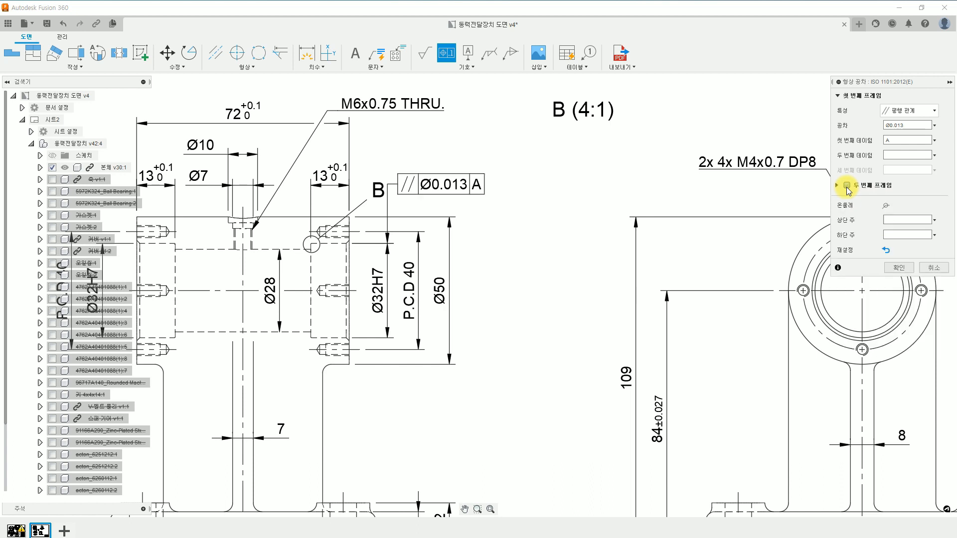
Step: Finish the right bore's parallelism frame without an all-around symbol or upper and lower notes
click(887, 206)
click(893, 234)
click(892, 267)
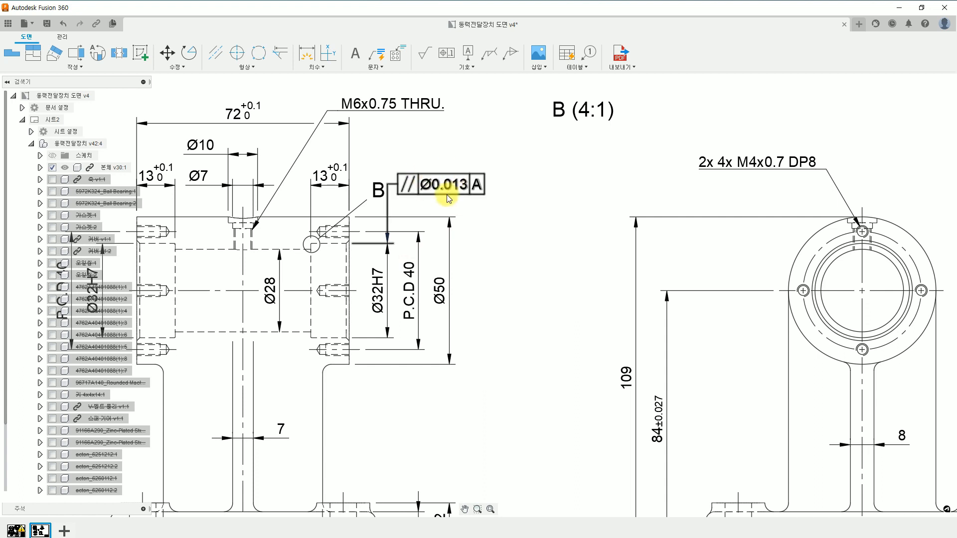
Step: Place datum identifier B on the upper edge of the right Ø32H7 bore's parallelism frame
click(470, 54)
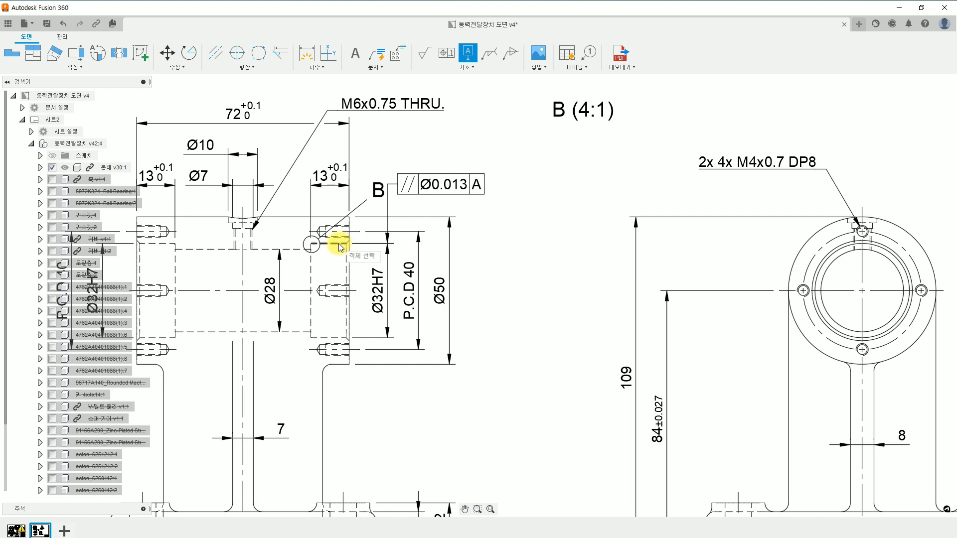
click(443, 176)
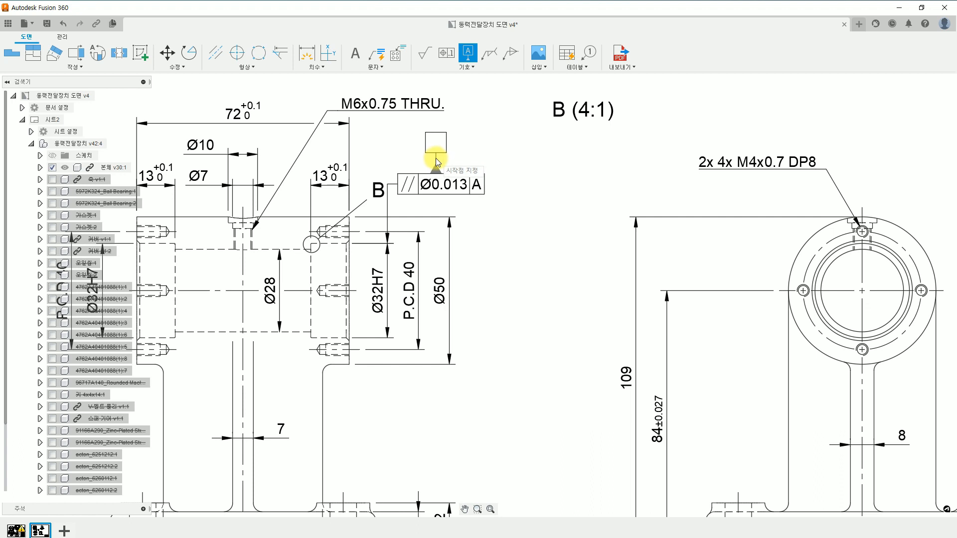
click(443, 162)
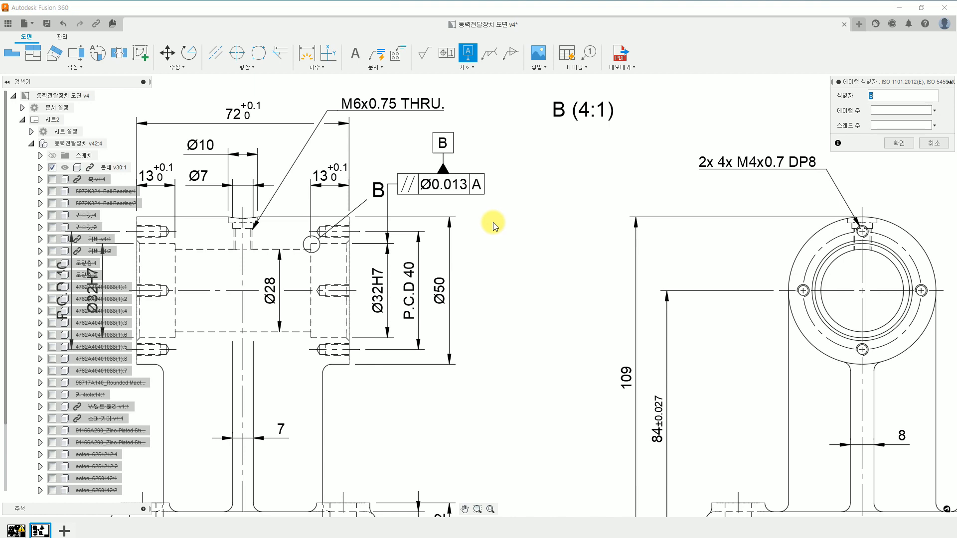
scroll(498, 214, down, 3)
scroll(585, 321, up, 1)
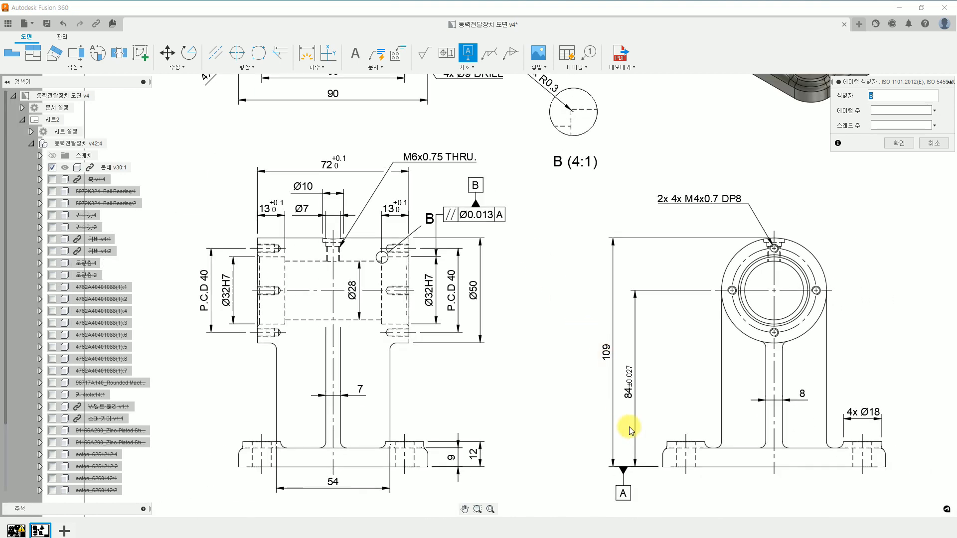
scroll(483, 197, up, 2)
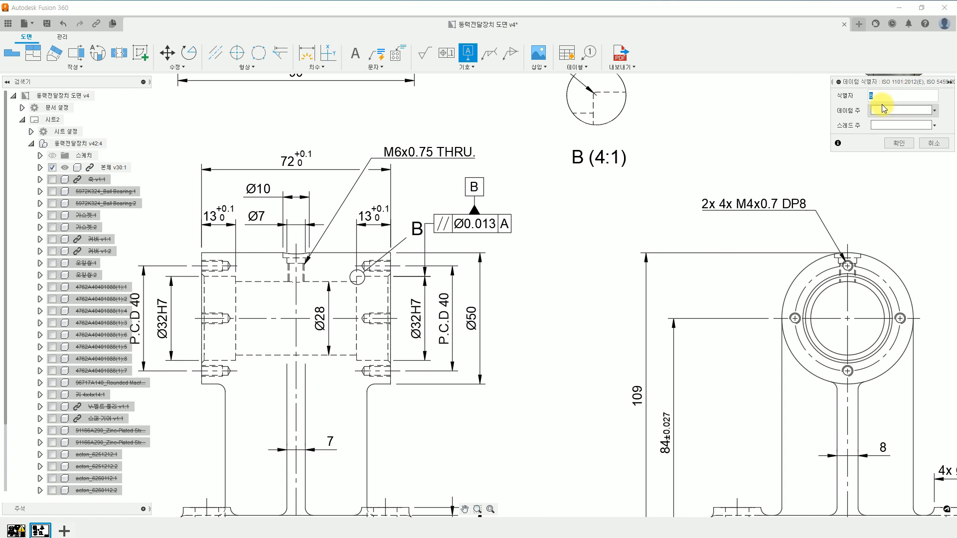
text(C)
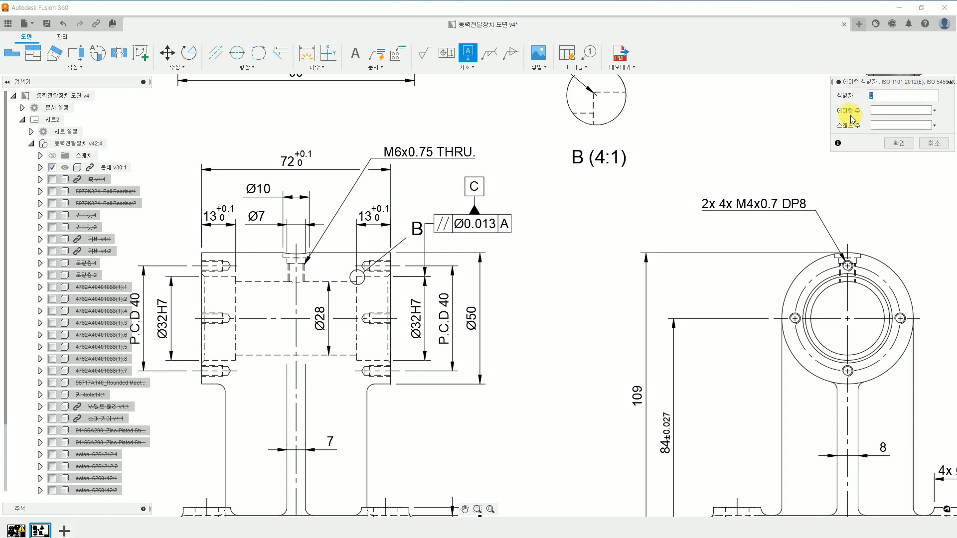
text(B)
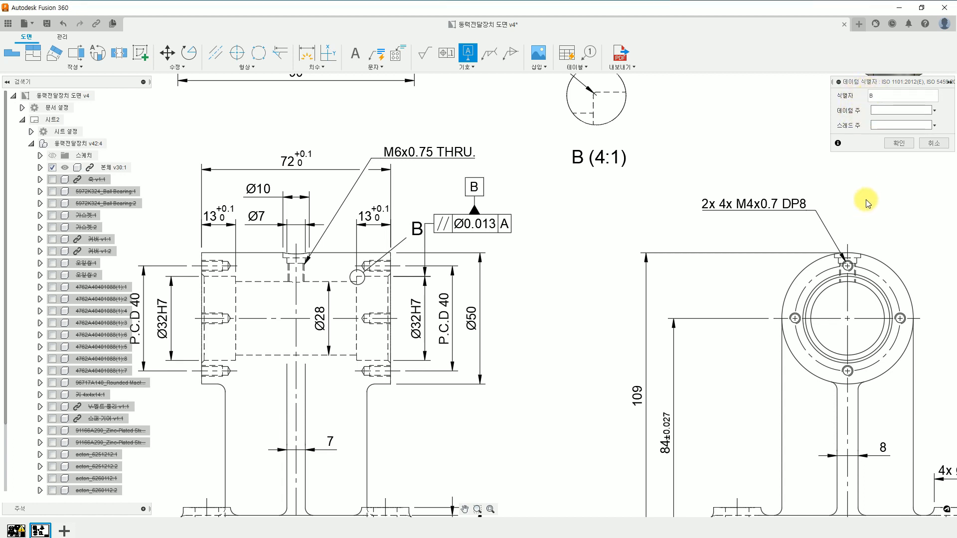
click(896, 144)
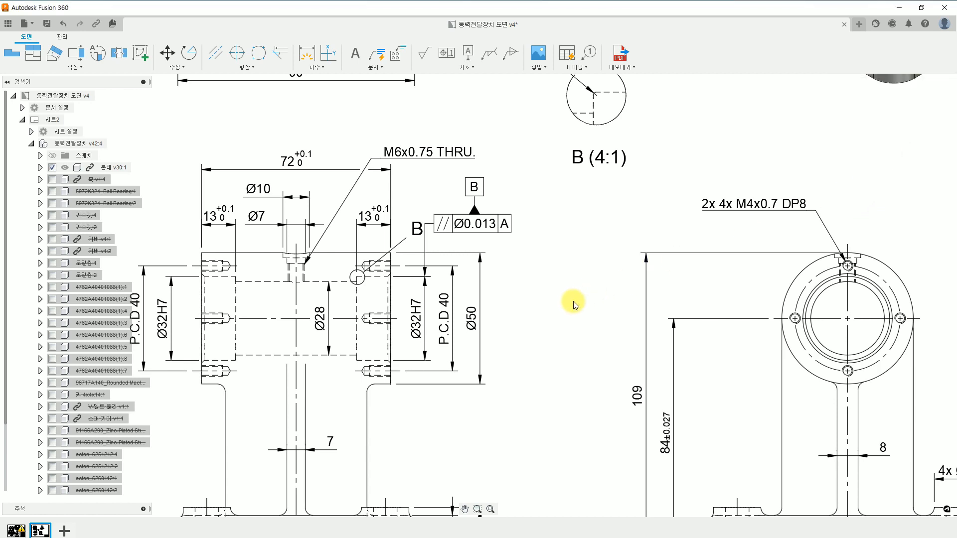
Step: Attach a second geometric tolerance frame to the upper arrowhead of the left Ø32H7 dimension, with its leader bent toward the left
scroll(574, 304, down, 2)
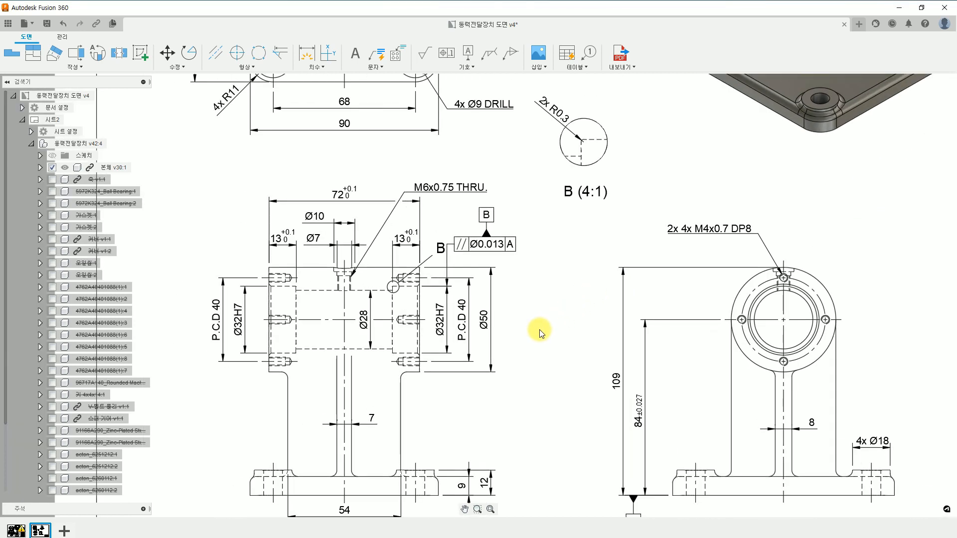
middle_drag(543, 313, 581, 366)
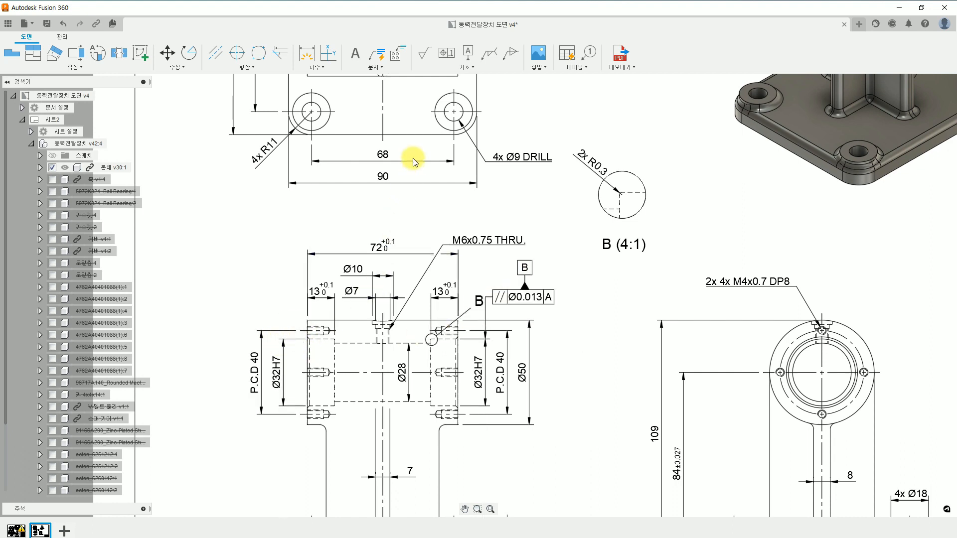
click(447, 53)
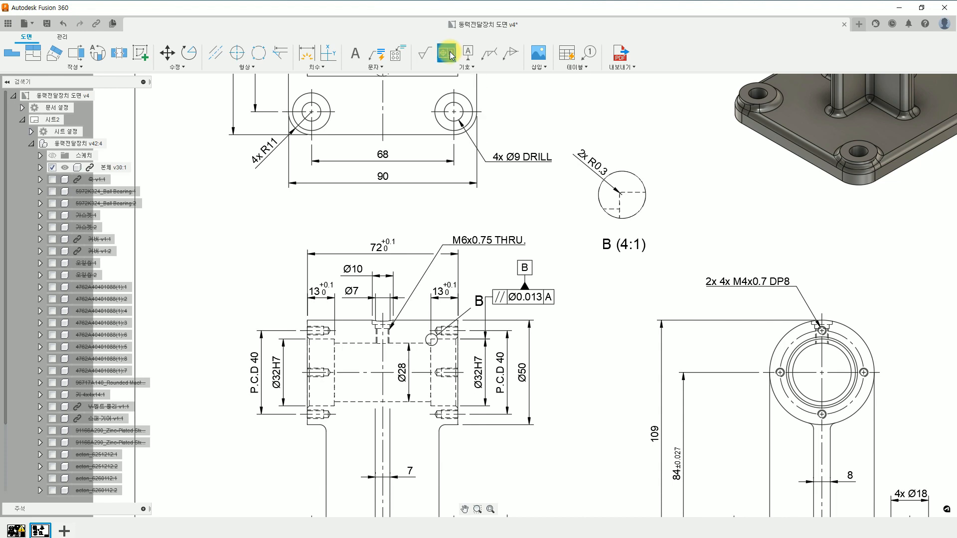
scroll(304, 336, up, 3)
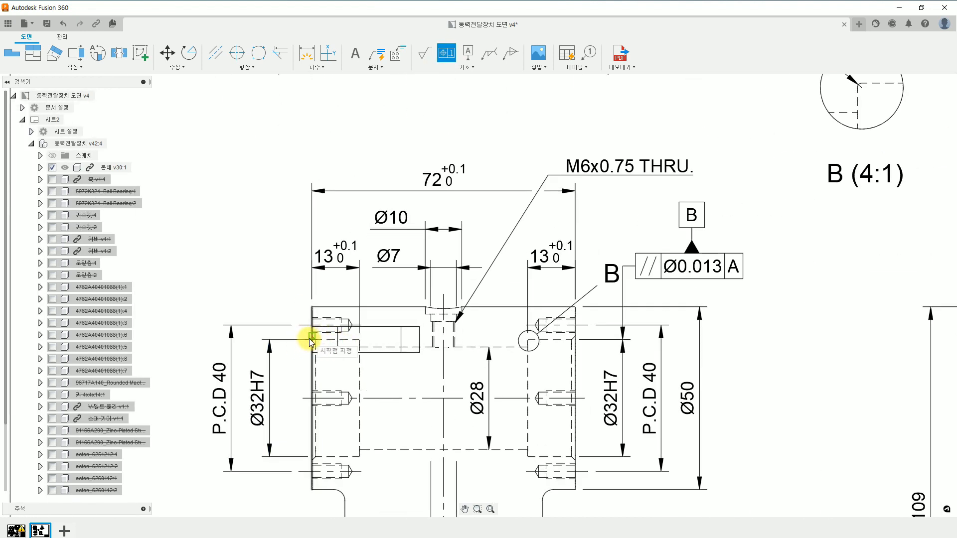
click(270, 341)
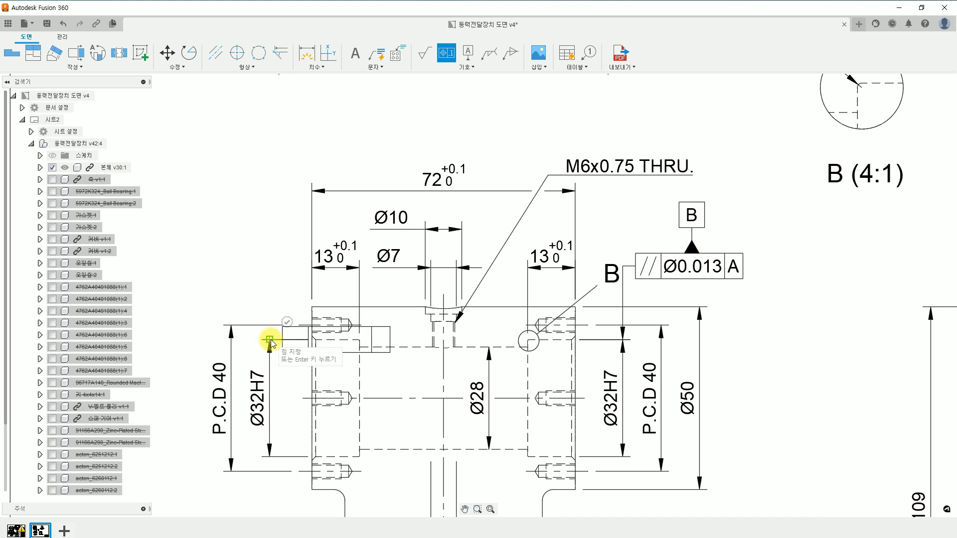
click(268, 271)
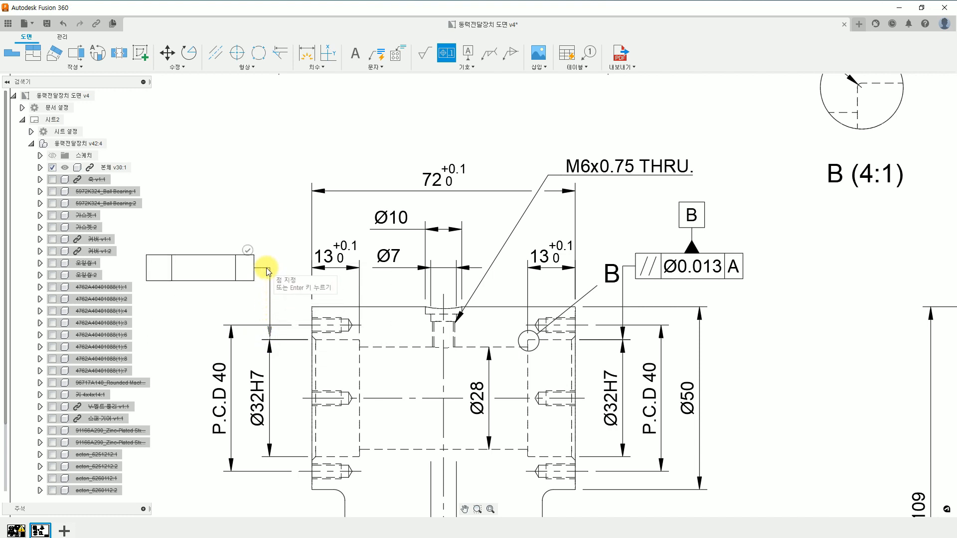
click(251, 251)
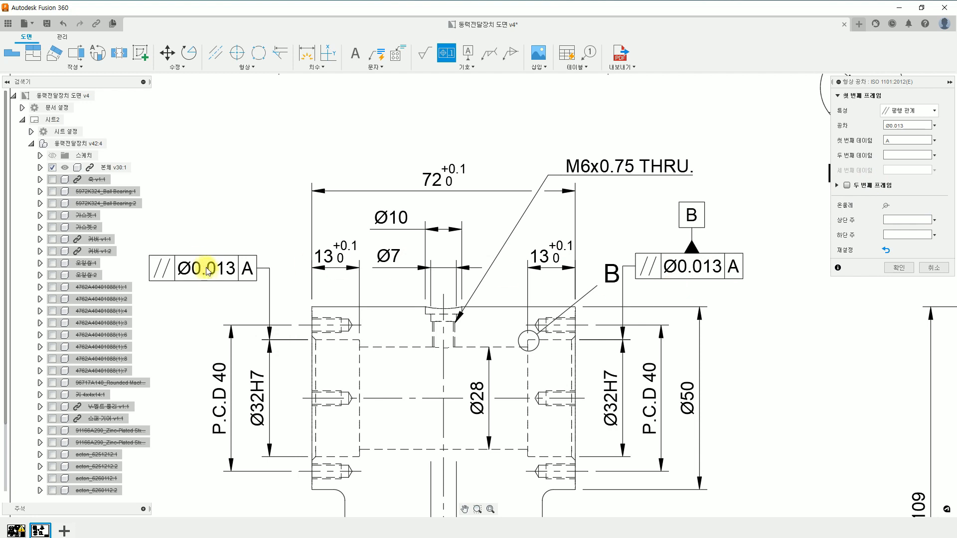
Step: Change the left Ø32H7 bore's tolerance frame to concentricity (동심) with first datum B, and finish the frame
click(935, 111)
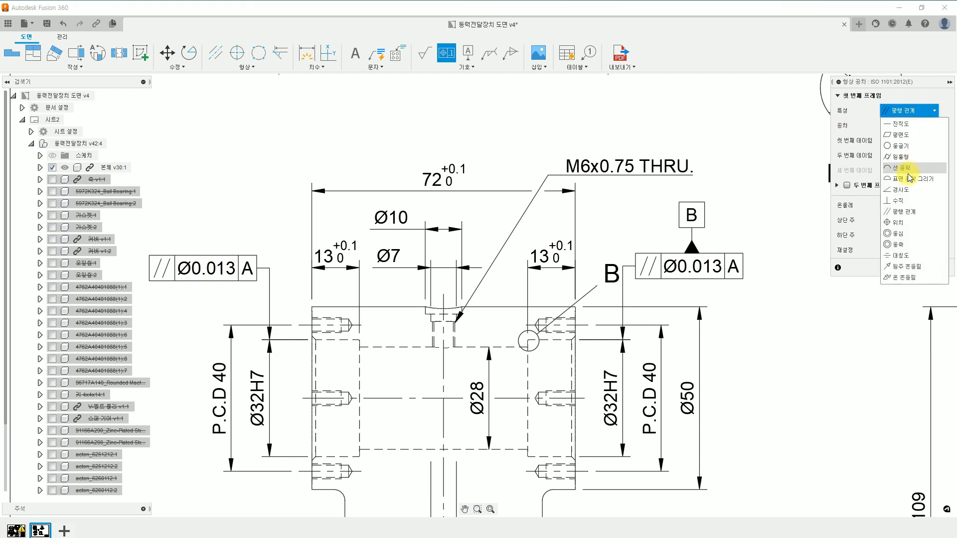
click(904, 234)
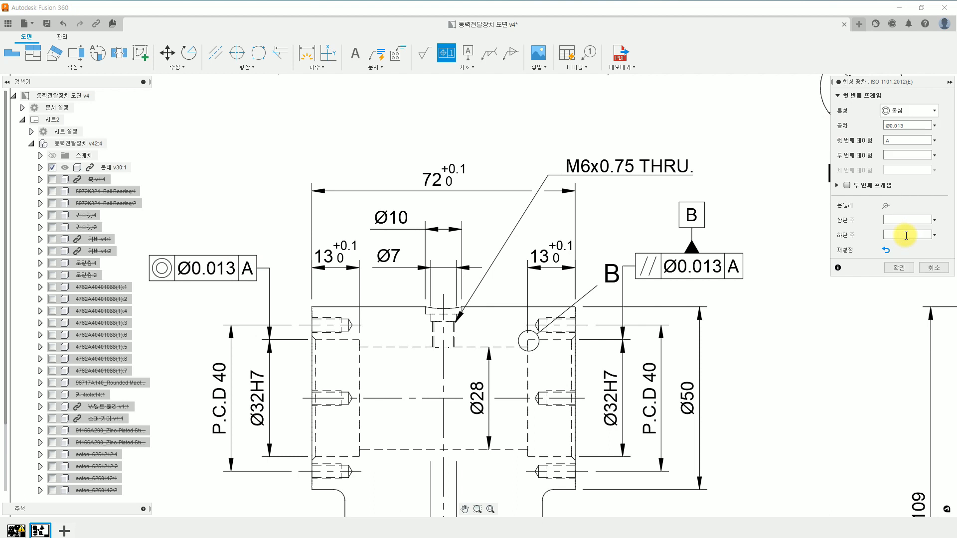
click(901, 140)
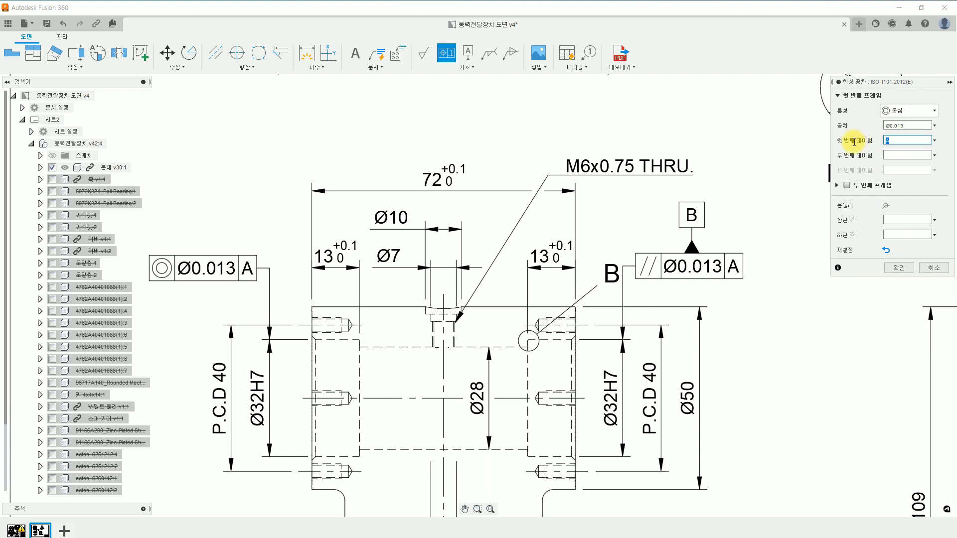
text(B)
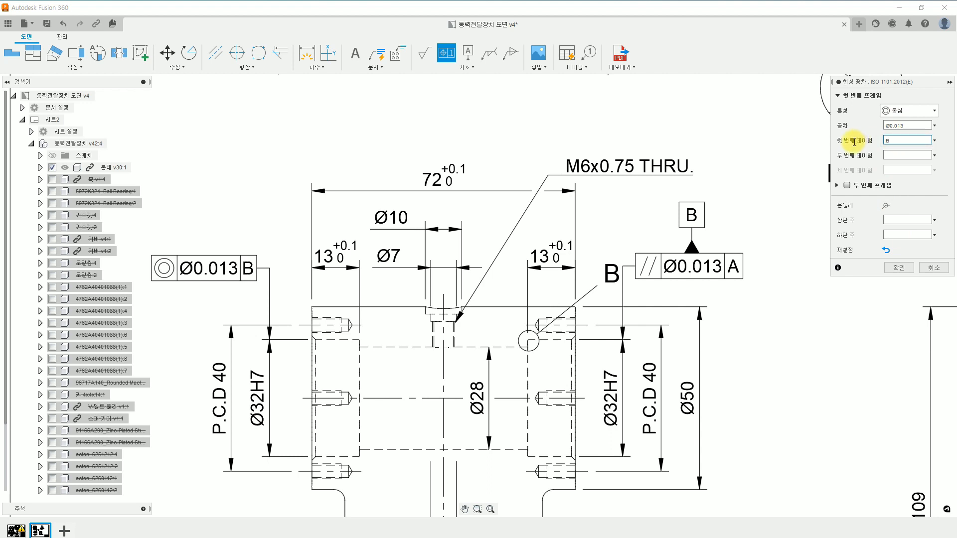
click(898, 269)
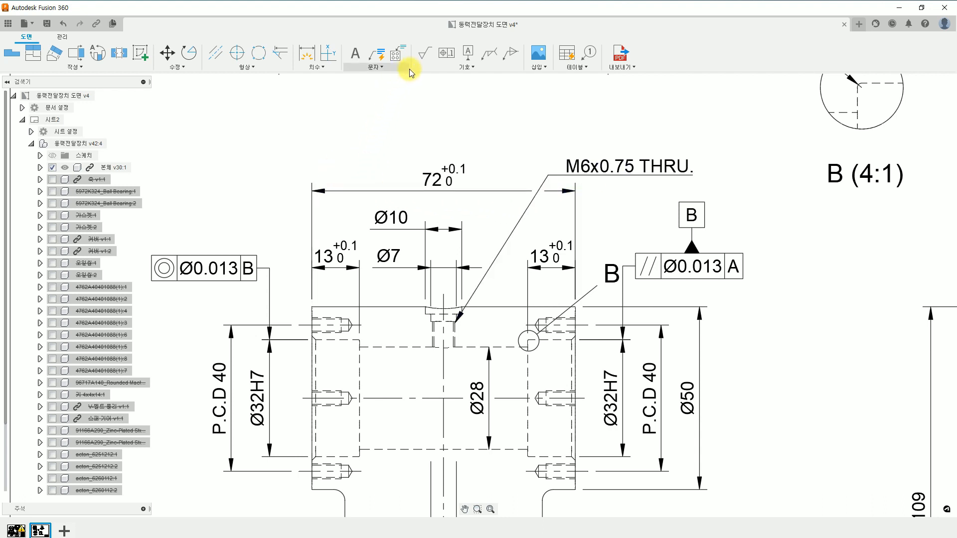
Step: Attach a geometric tolerance frame to the left arrowhead of the 72 dimension, extending to its left
click(453, 59)
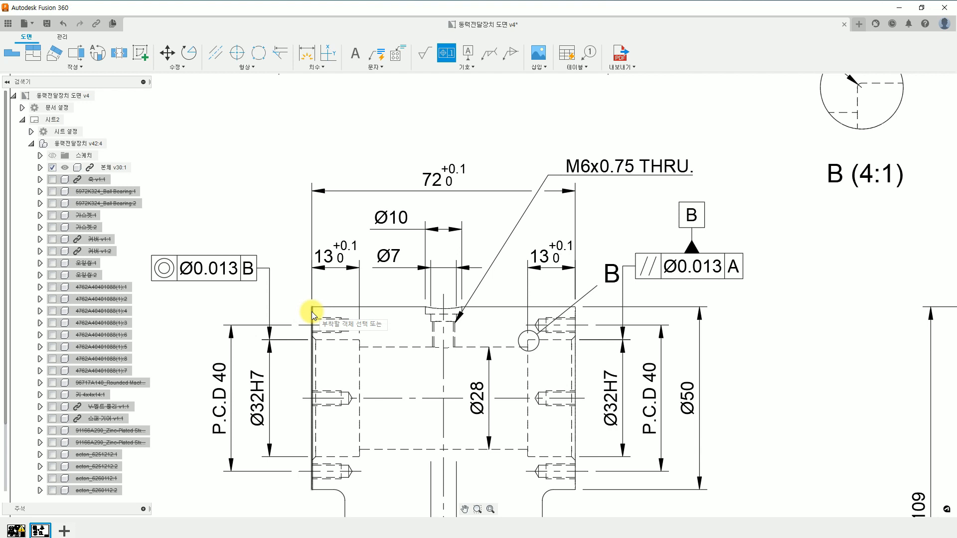
click(313, 191)
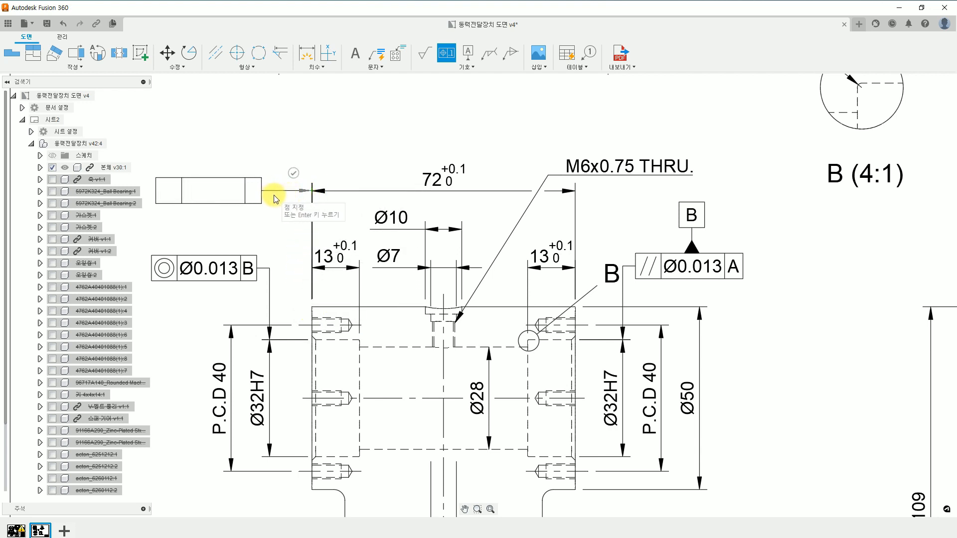
click(252, 179)
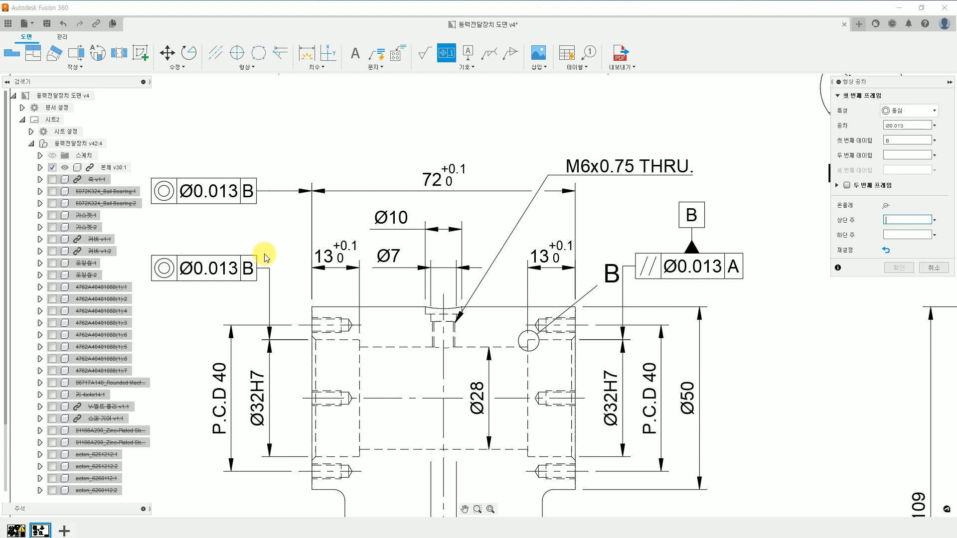
Step: Set the 72 dimension's frame to perpendicularity (수직) with tolerance 0.015 and first datum A
click(934, 112)
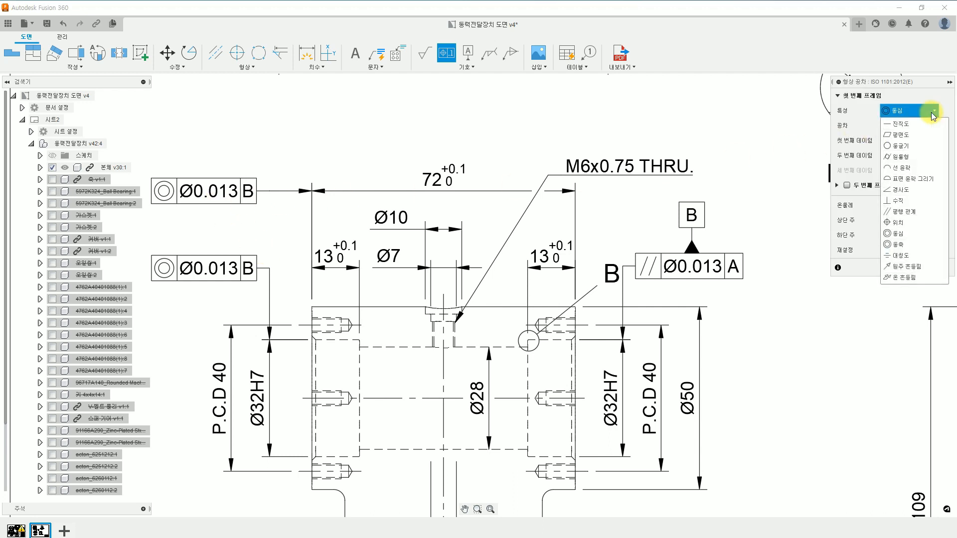
click(910, 204)
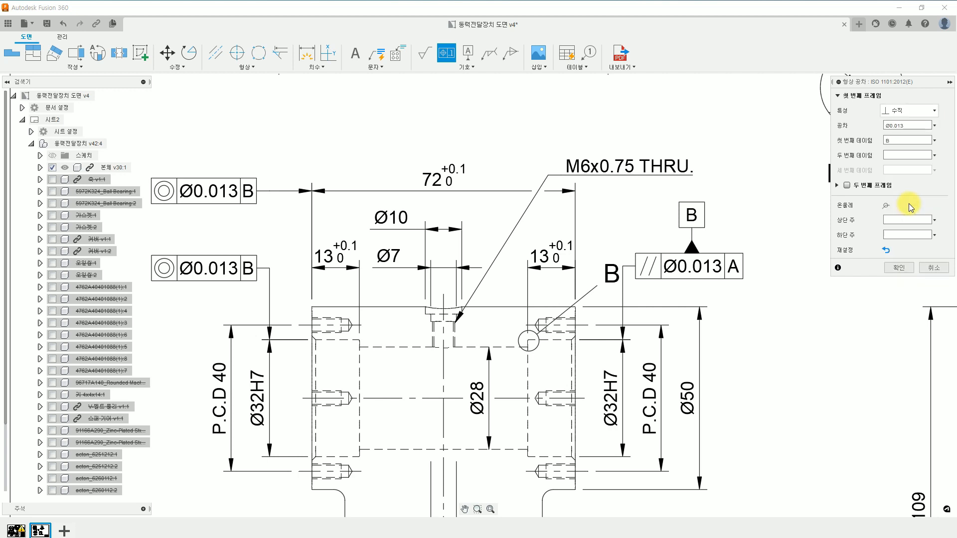
double_click(913, 127)
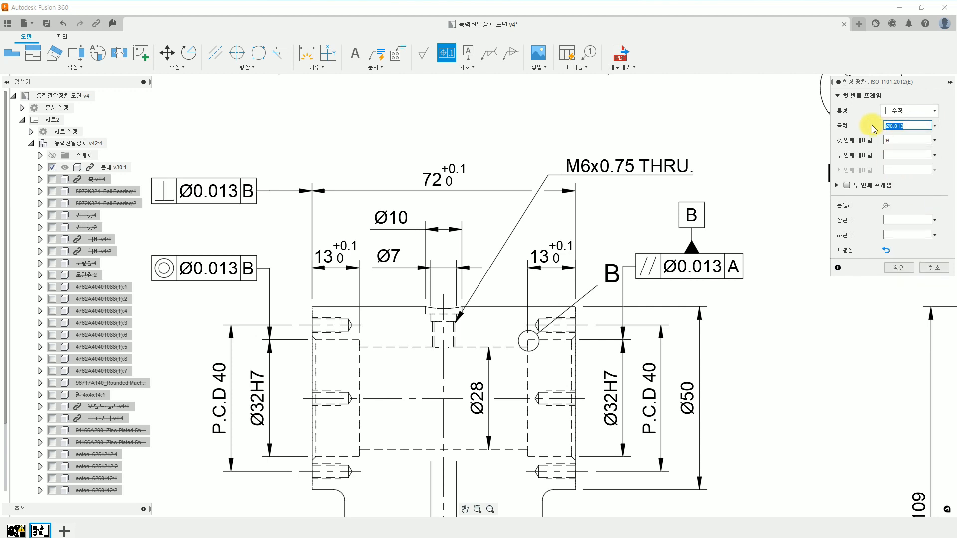
text(0.015)
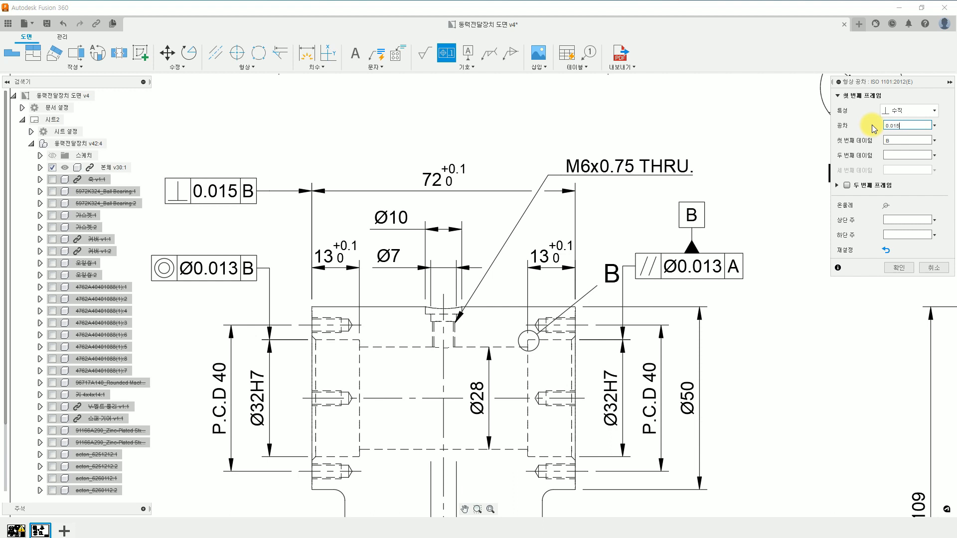
double_click(908, 140)
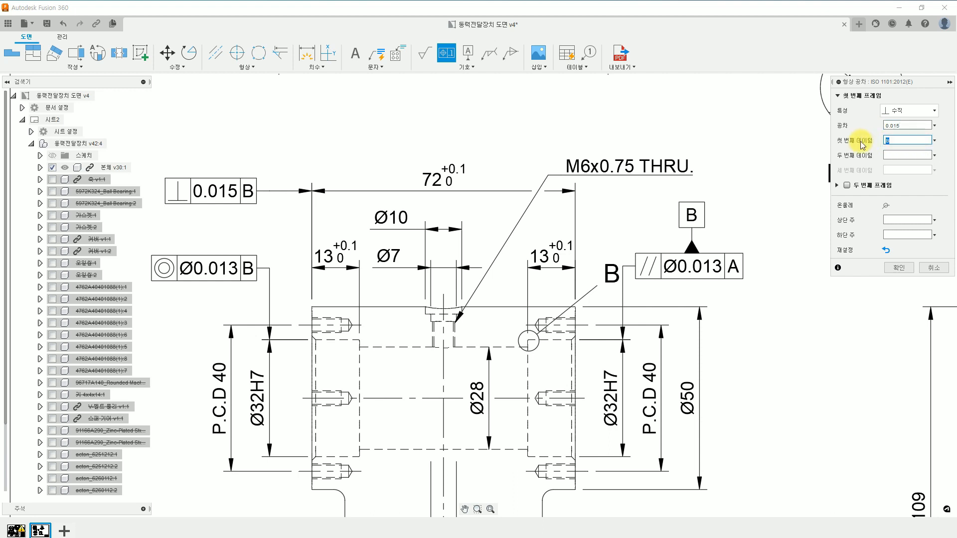
text(A)
click(900, 268)
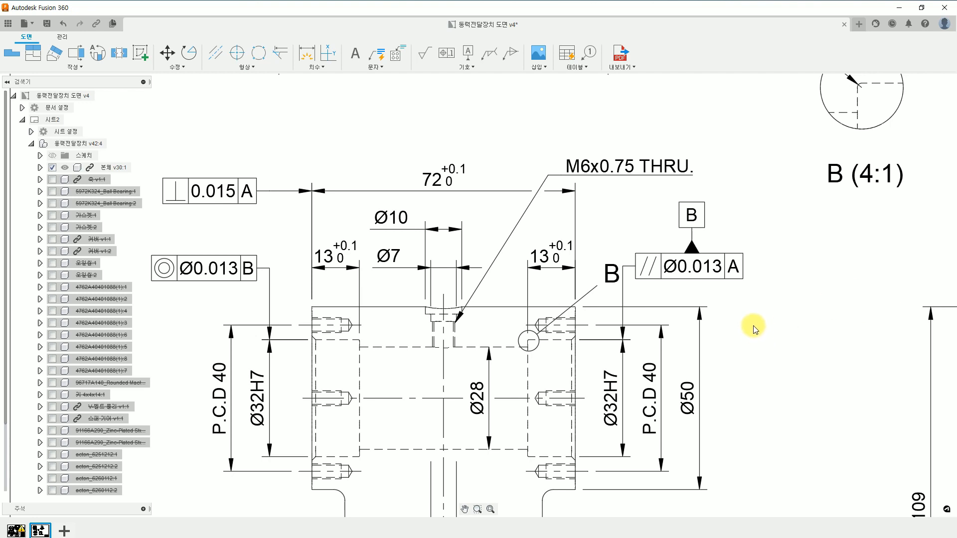
Step: Try a basic surface texture symbol above the base extension line beside datum A, and delete it
scroll(754, 328, down, 2)
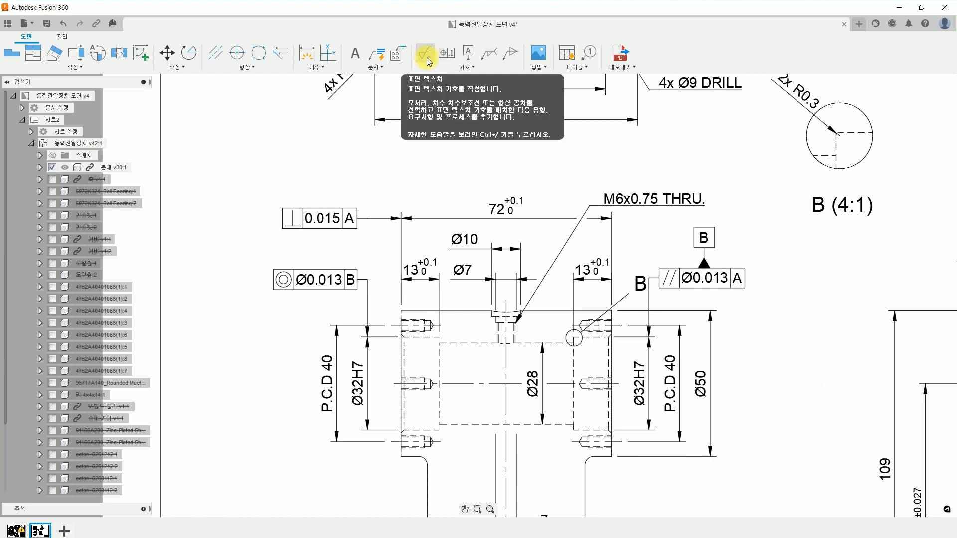
scroll(741, 359, up, 2)
scroll(744, 359, down, 5)
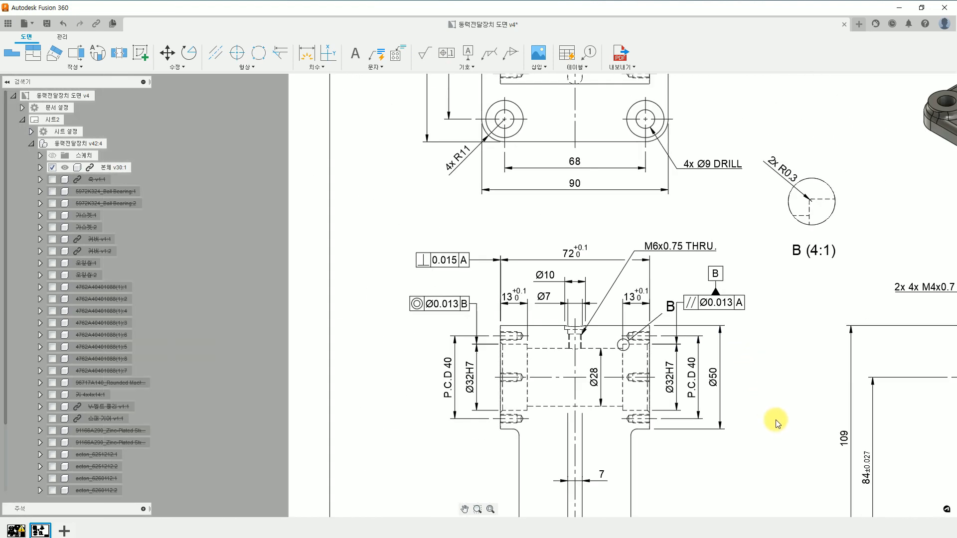
scroll(614, 280, down, 2)
scroll(722, 367, up, 4)
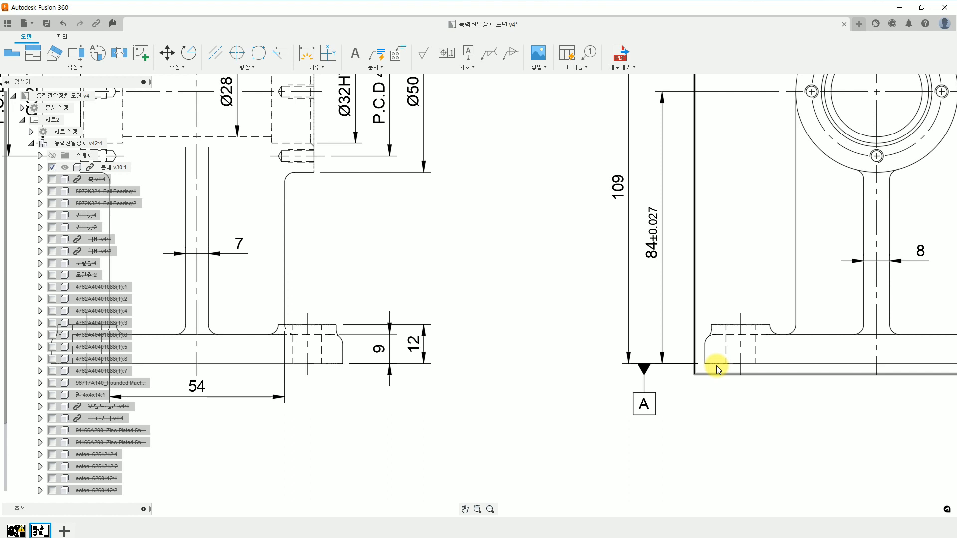
click(424, 59)
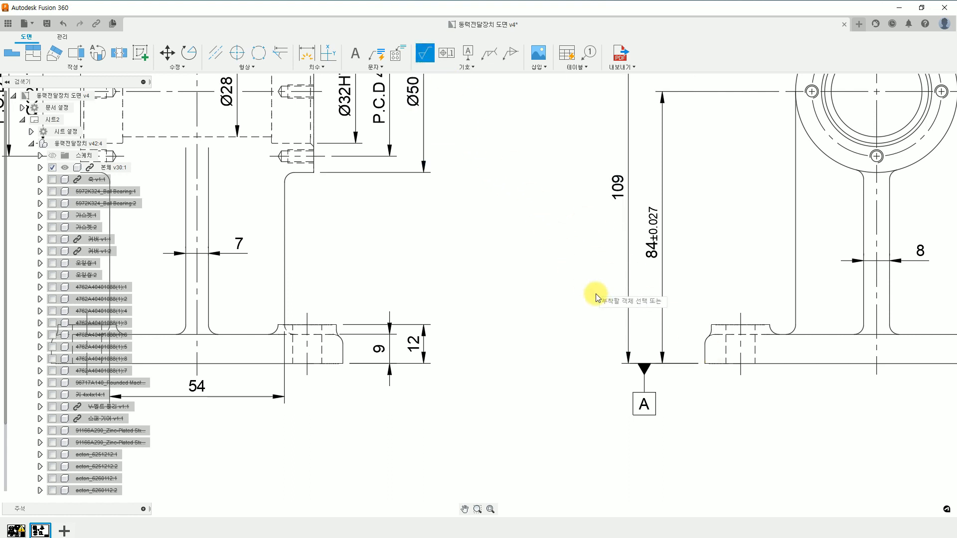
click(717, 365)
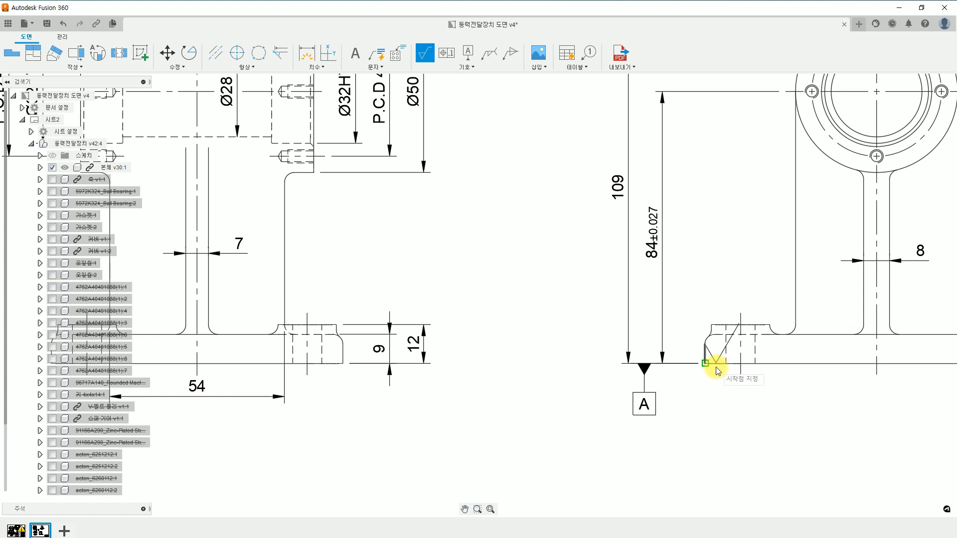
click(682, 374)
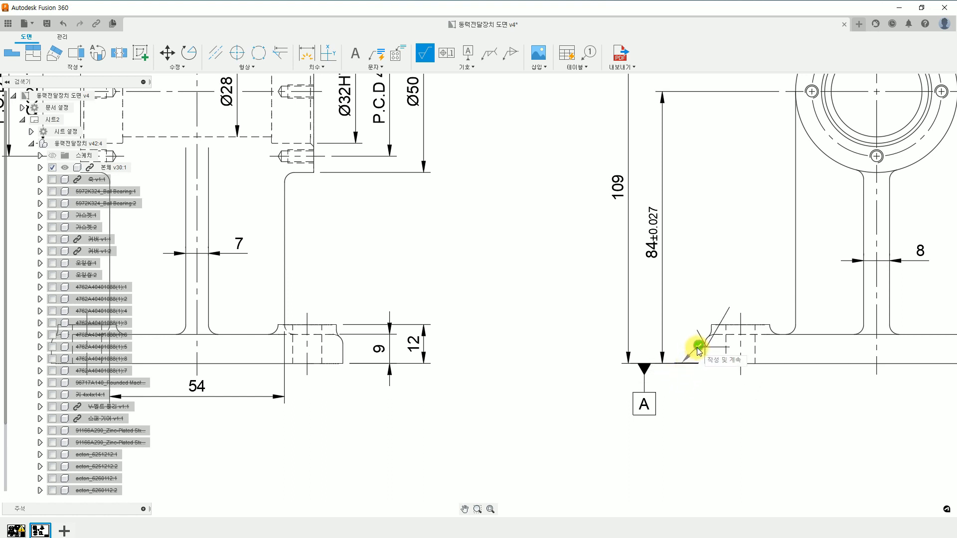
click(699, 347)
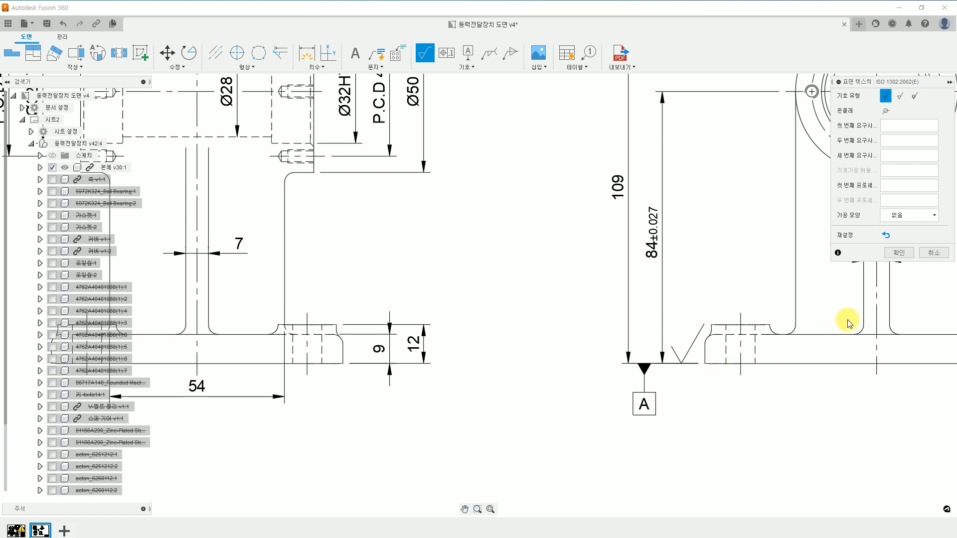
click(899, 252)
click(689, 359)
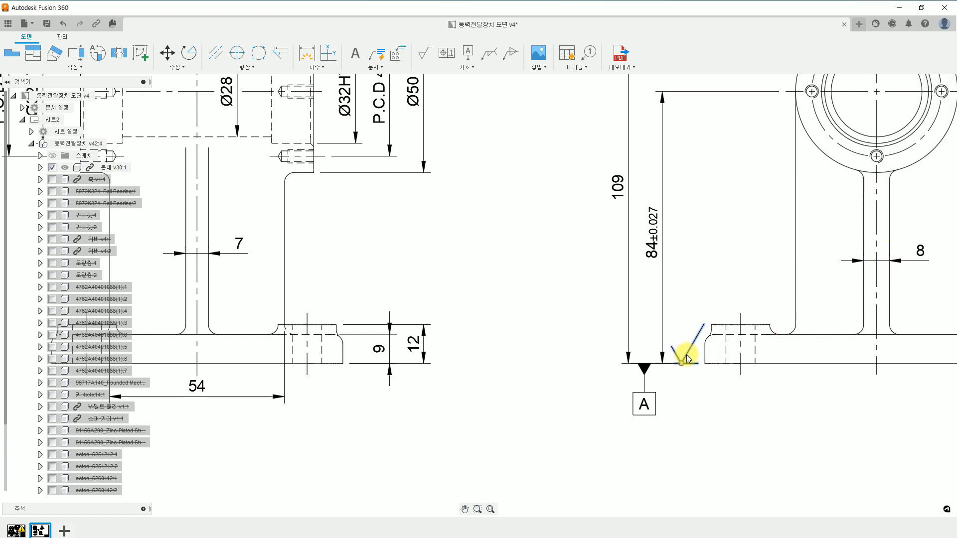
key(Delete)
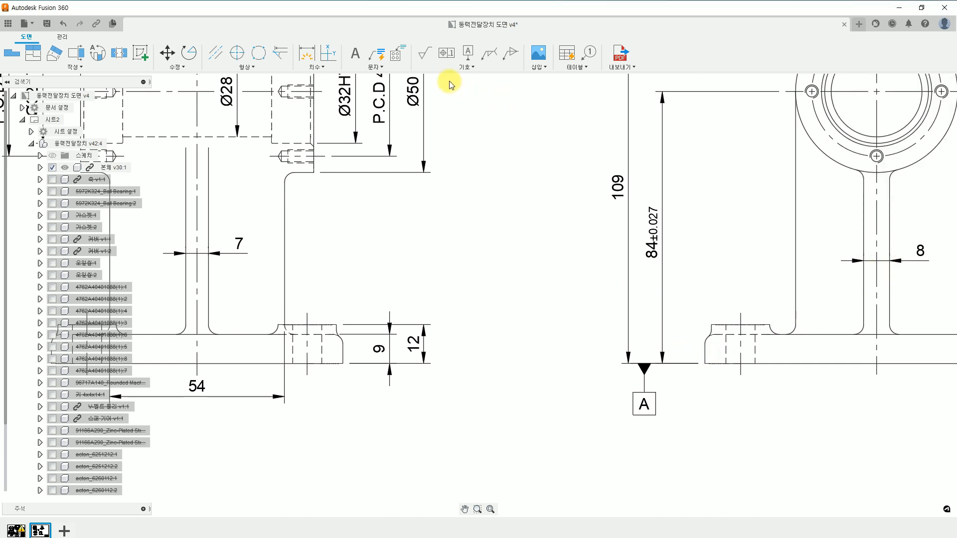
Step: Place a surface texture symbol beneath the base extension line, between datum A and the front view's base
click(423, 55)
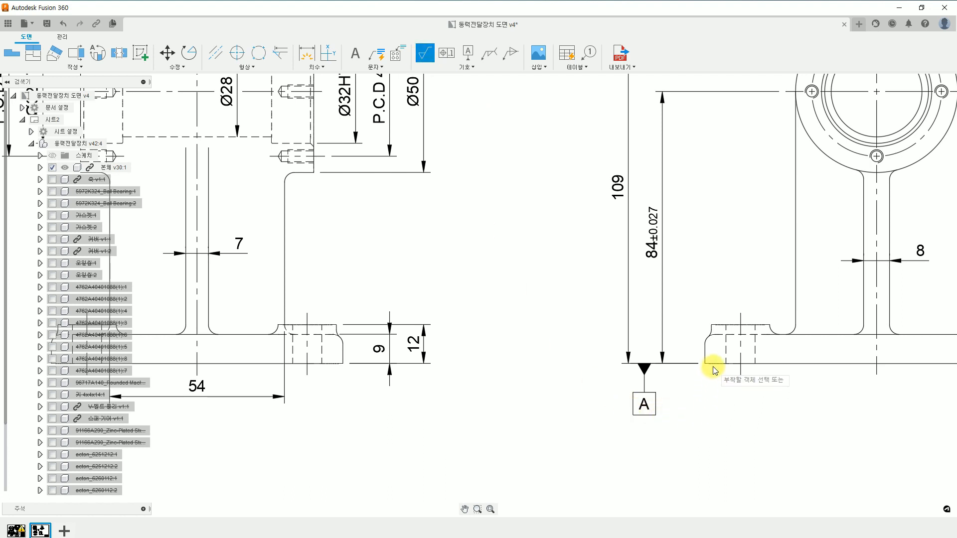
click(682, 366)
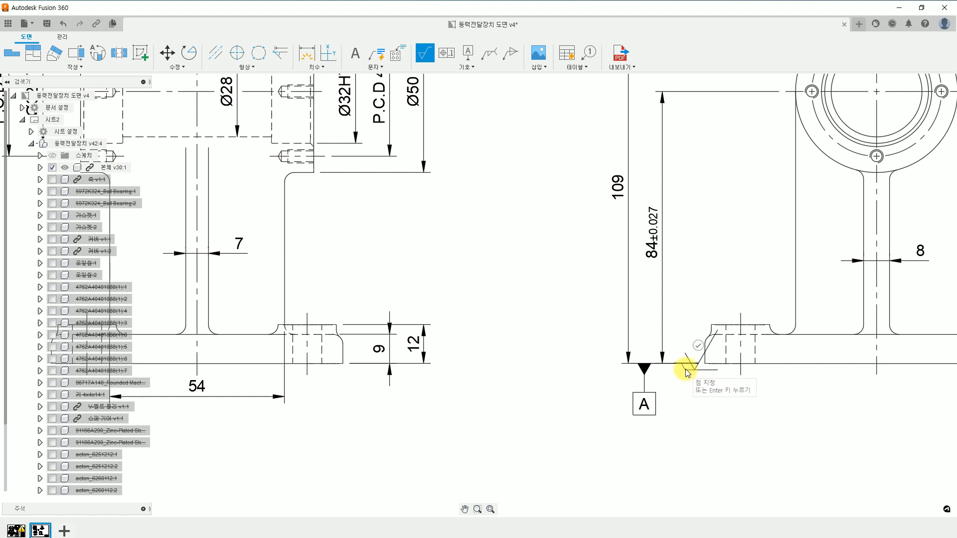
click(690, 397)
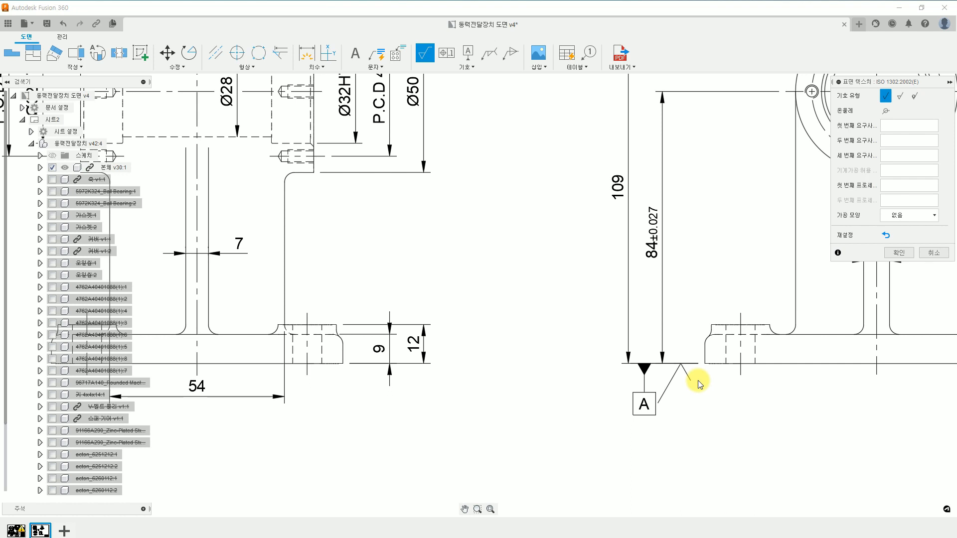
Step: Set the surface texture symbol to the material-removal-required type with x as its requirement text, and finish it
click(901, 98)
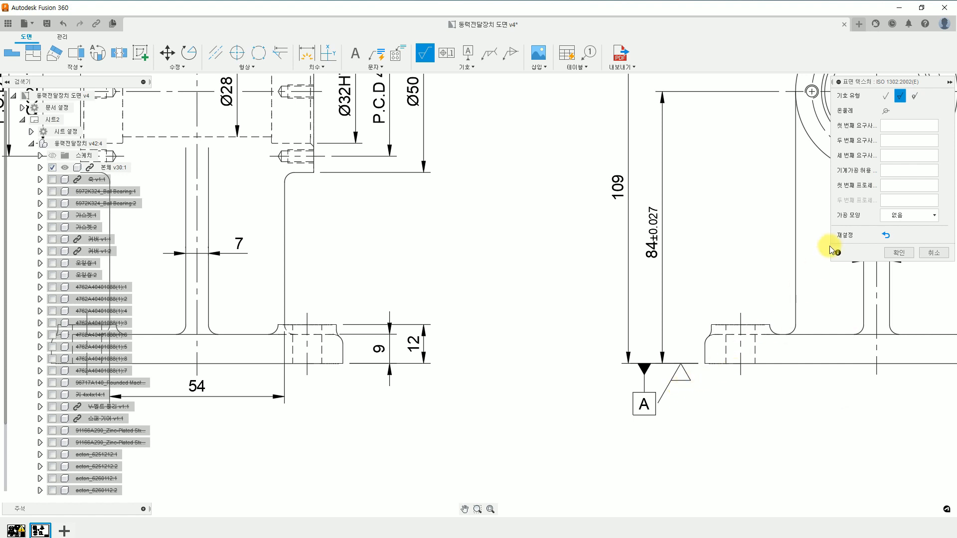
click(888, 125)
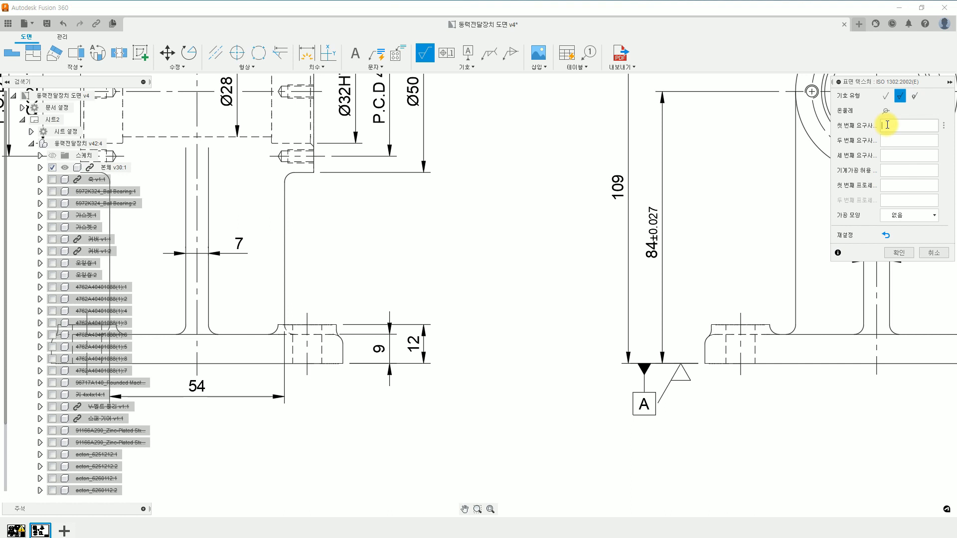
click(892, 140)
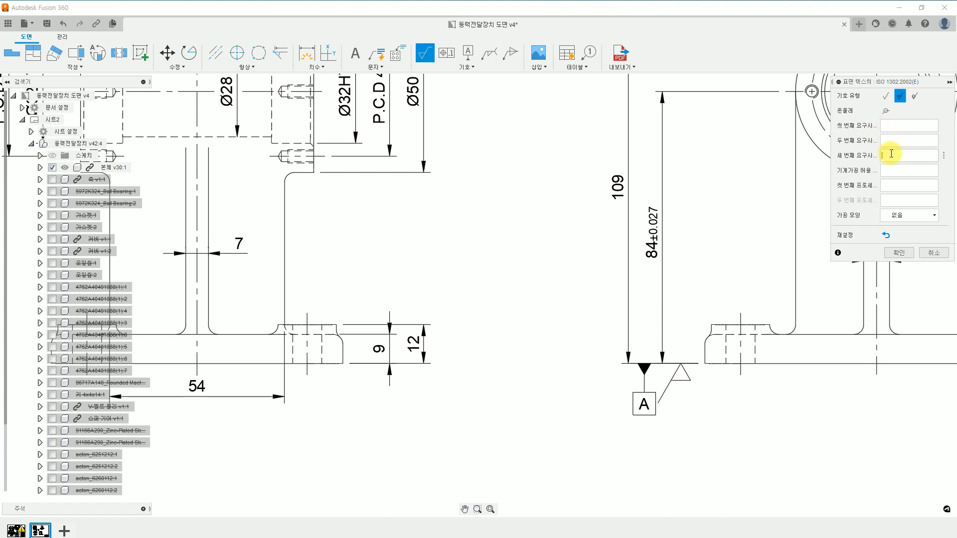
click(885, 127)
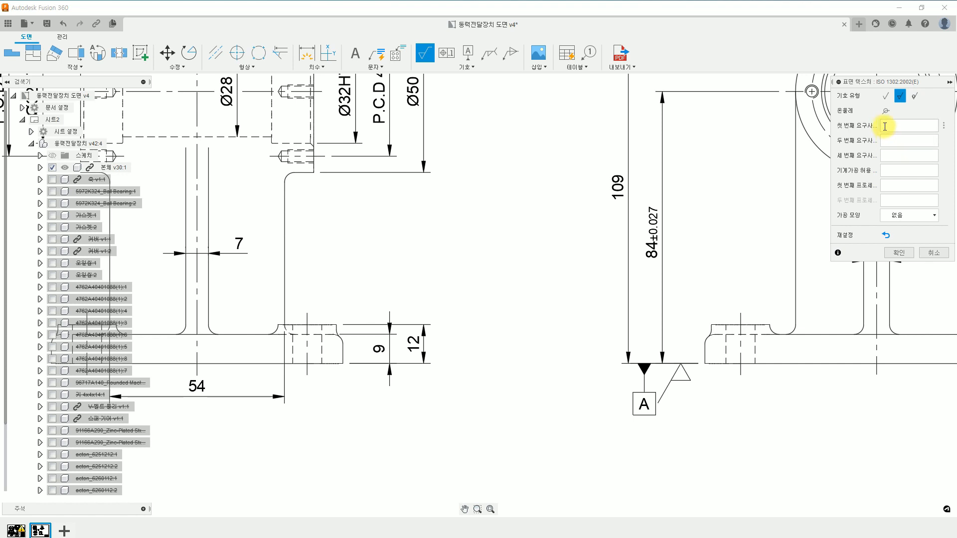
click(885, 126)
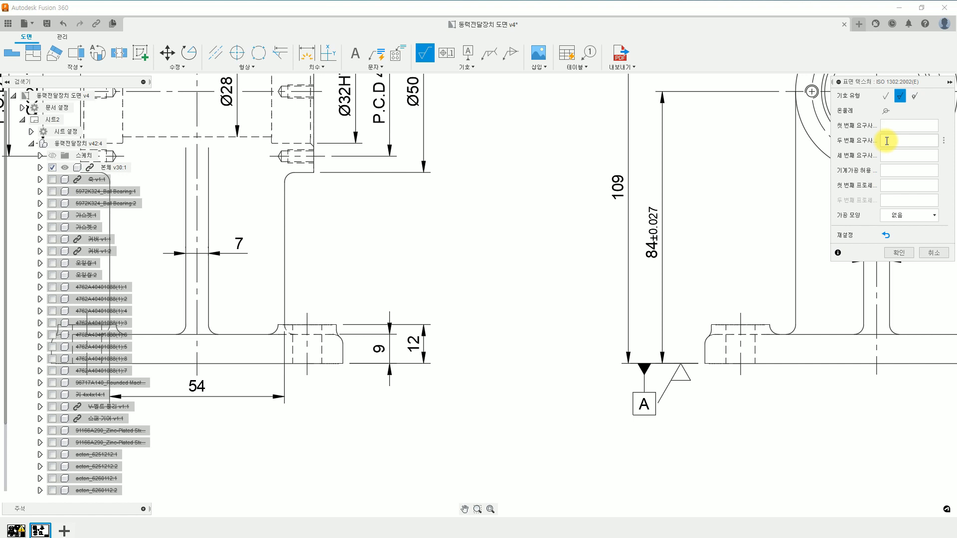
text(3.2)
key(BackSpace)
key(BackSpace)
key(BackSpace)
text(x)
click(899, 252)
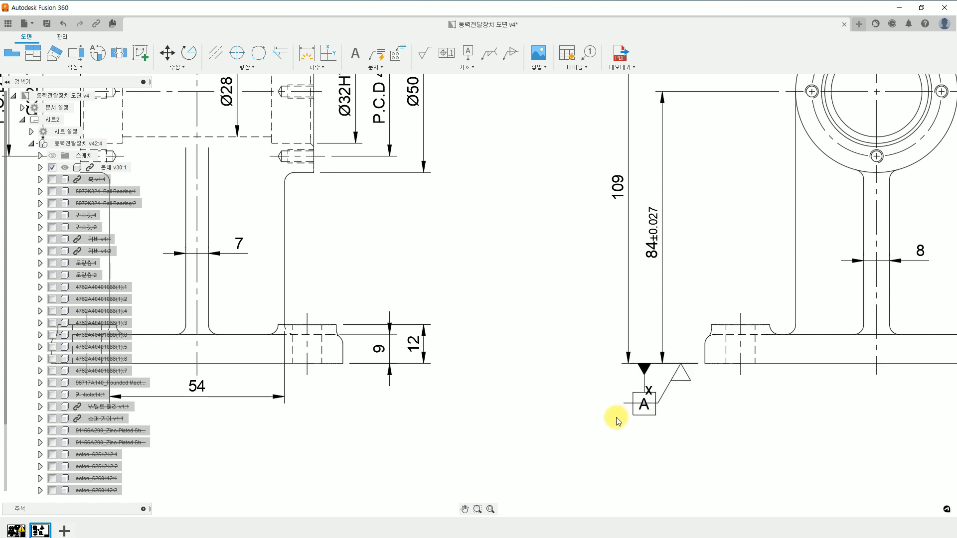
Step: Move the x surface texture symbol along the base extension line to the left of datum A
drag(682, 370, 602, 370)
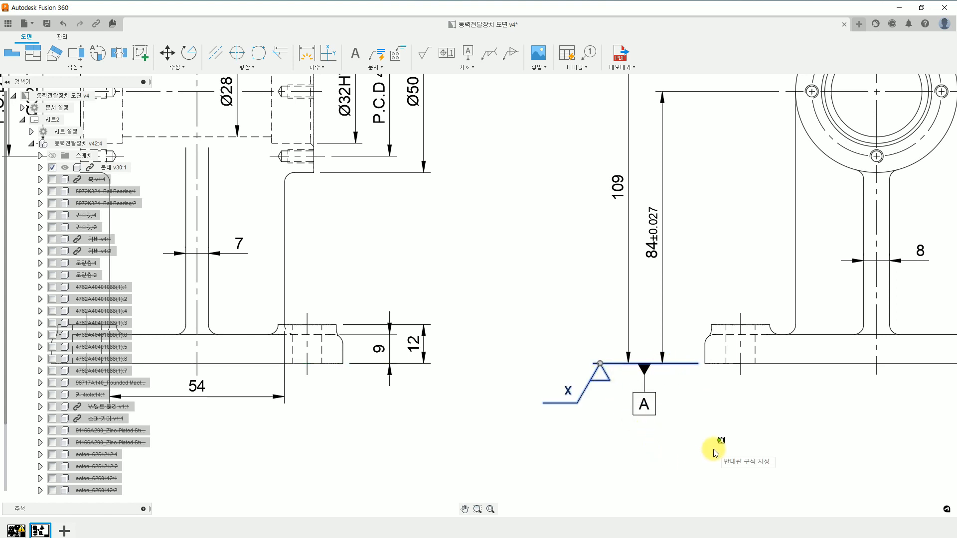
click(751, 447)
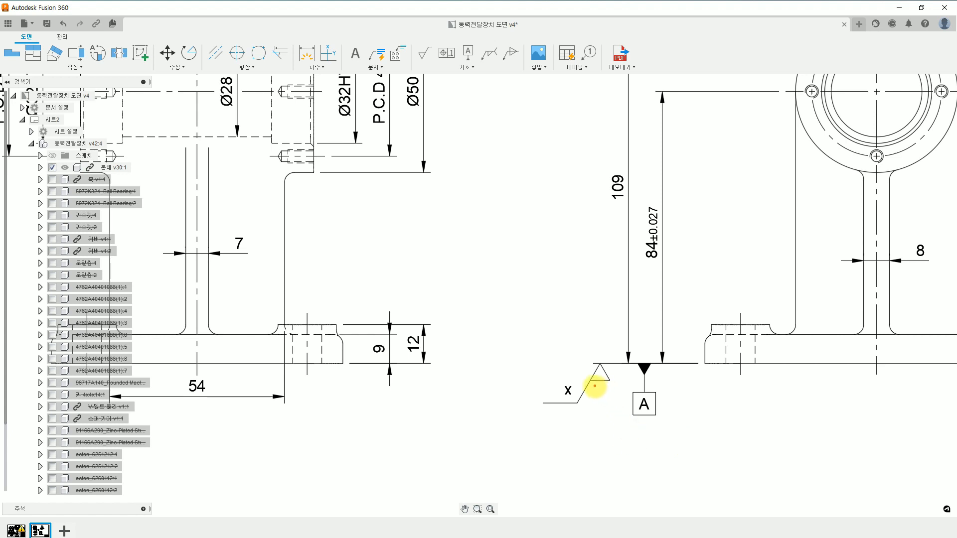
click(595, 386)
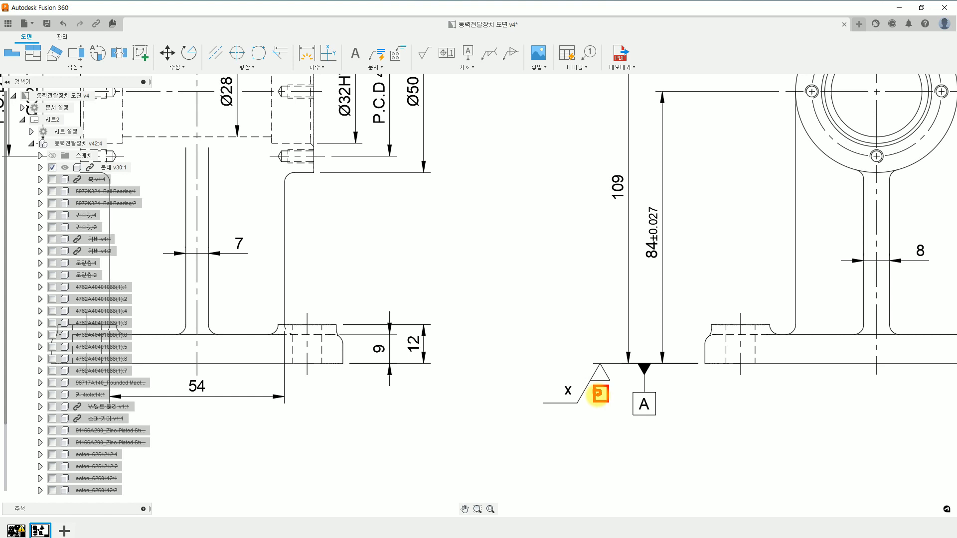
mouse_move(571, 394)
mouse_down()
mouse_move(560, 387)
mouse_move(575, 397)
mouse_up()
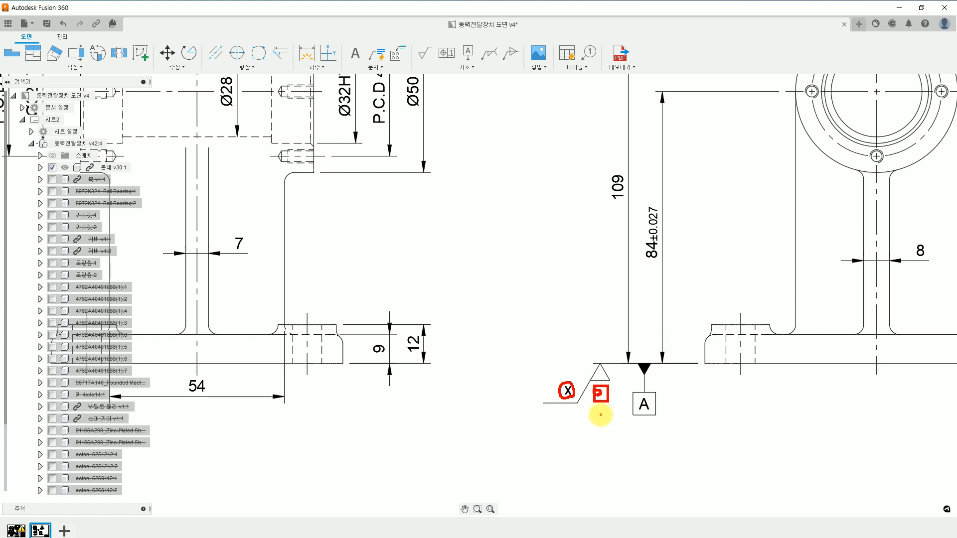
mouse_move(573, 400)
mouse_down()
mouse_move(557, 388)
mouse_move(575, 392)
mouse_move(568, 409)
mouse_up()
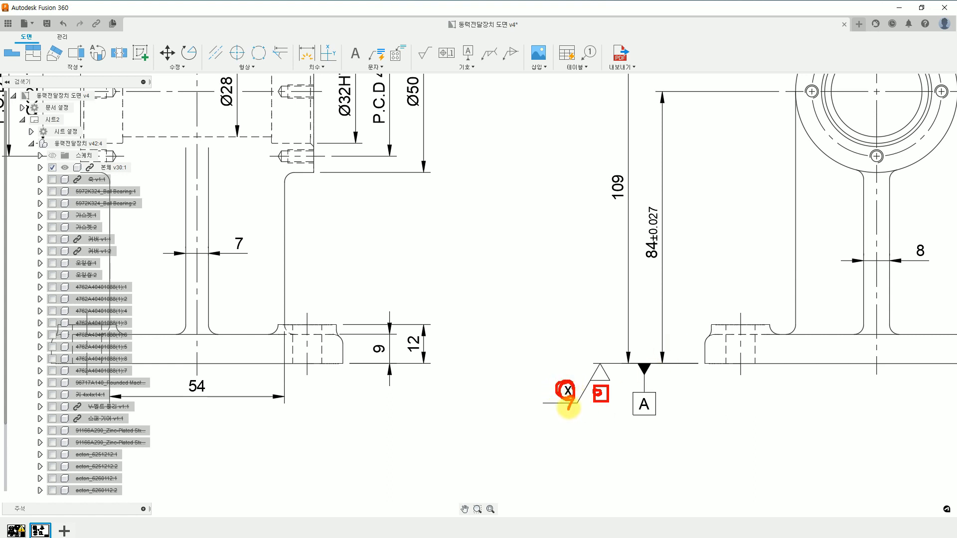
key(Escape)
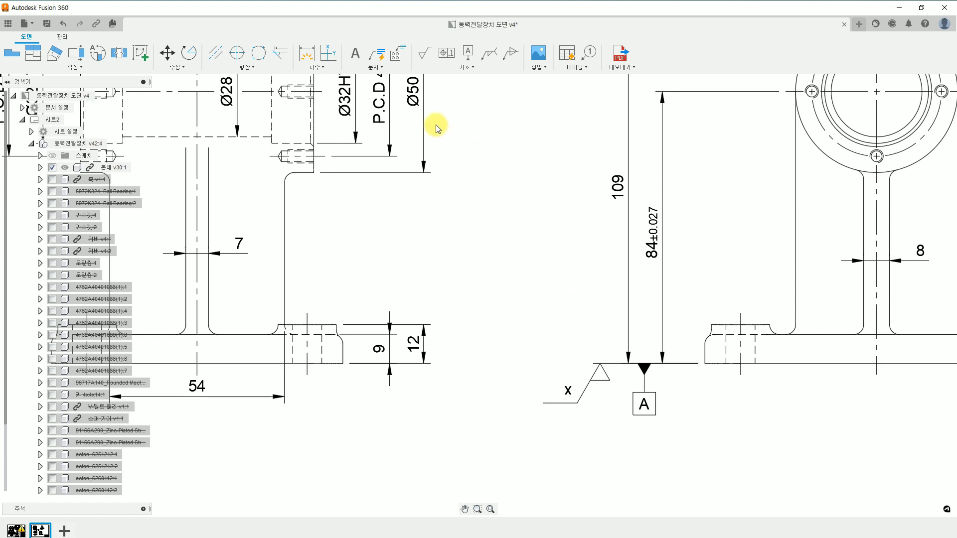
Step: Clear the x from the first requirement of the surface texture symbol beside datum A, and finish editing it
click(425, 54)
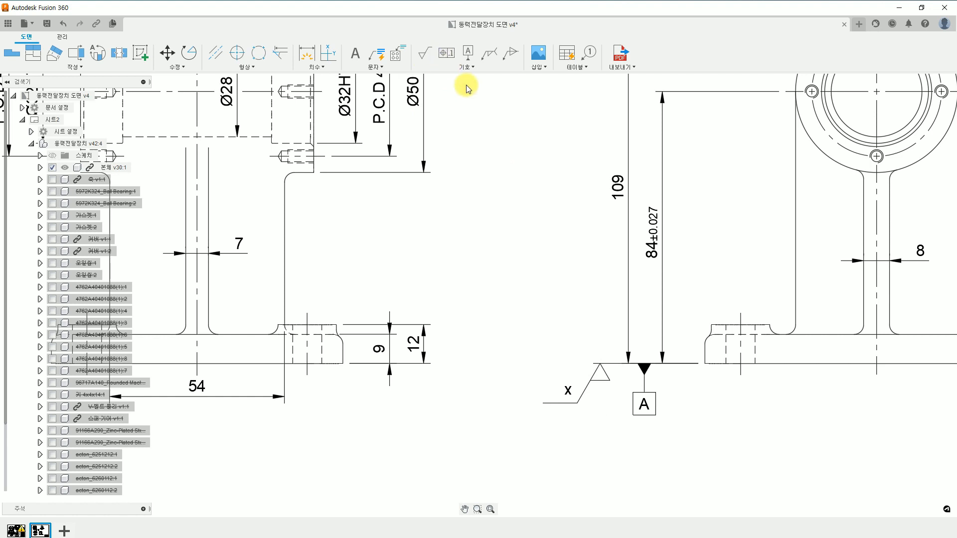
click(600, 378)
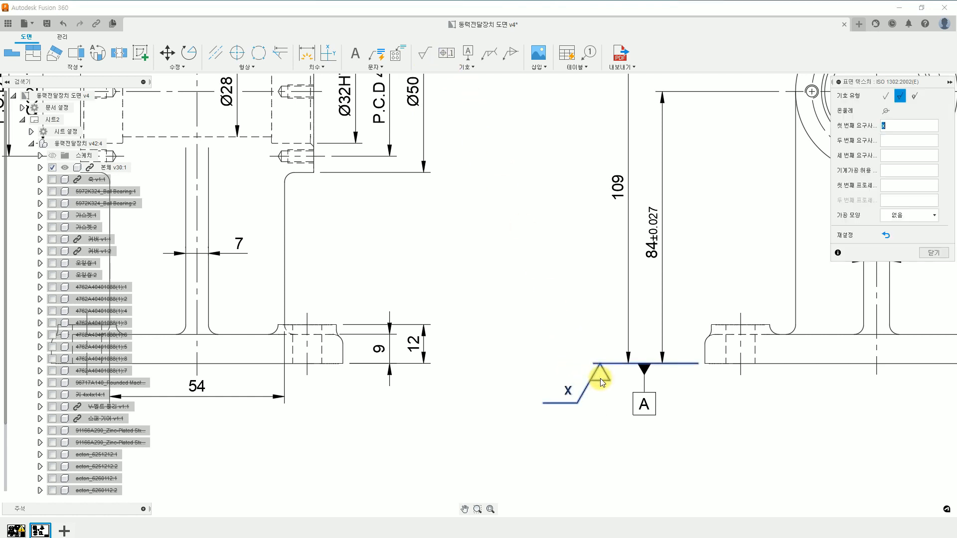
click(897, 127)
key(BackSpace)
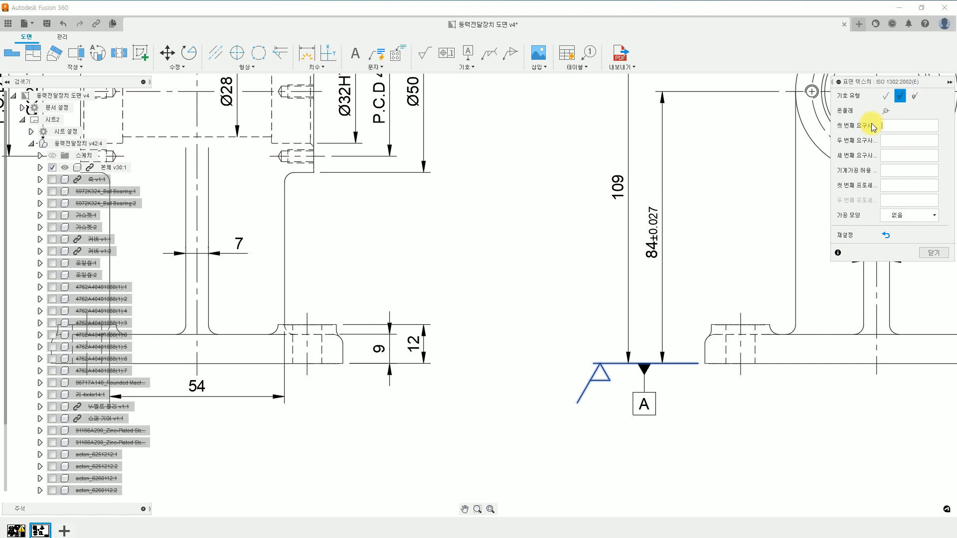
click(934, 253)
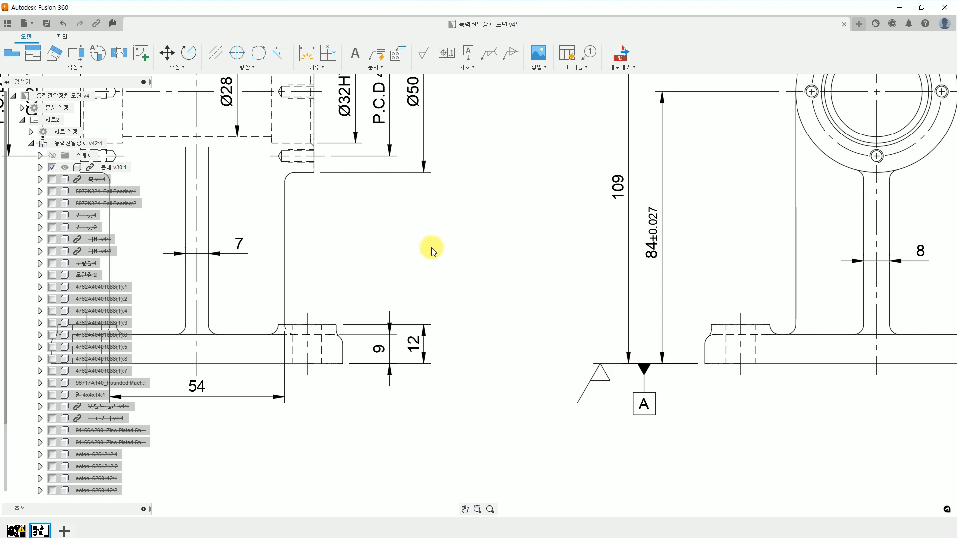
Step: Add a centre-aligned text x beneath the surface texture symbol's triangle, and shift it closer to the triangle
click(355, 53)
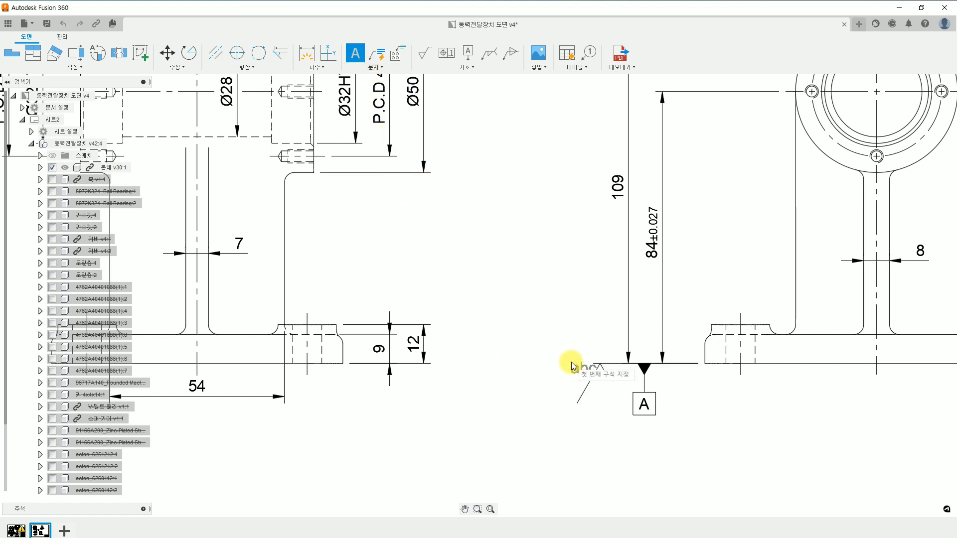
click(600, 392)
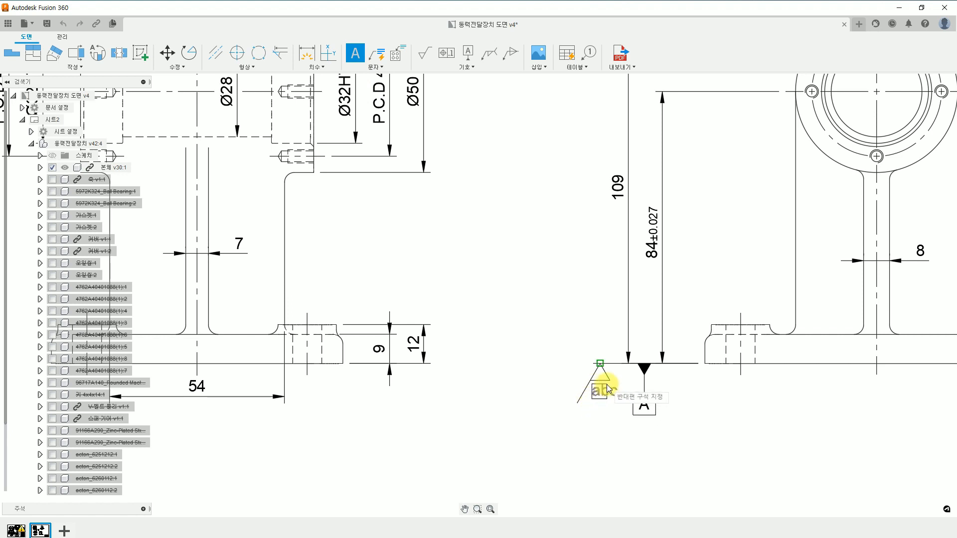
click(609, 392)
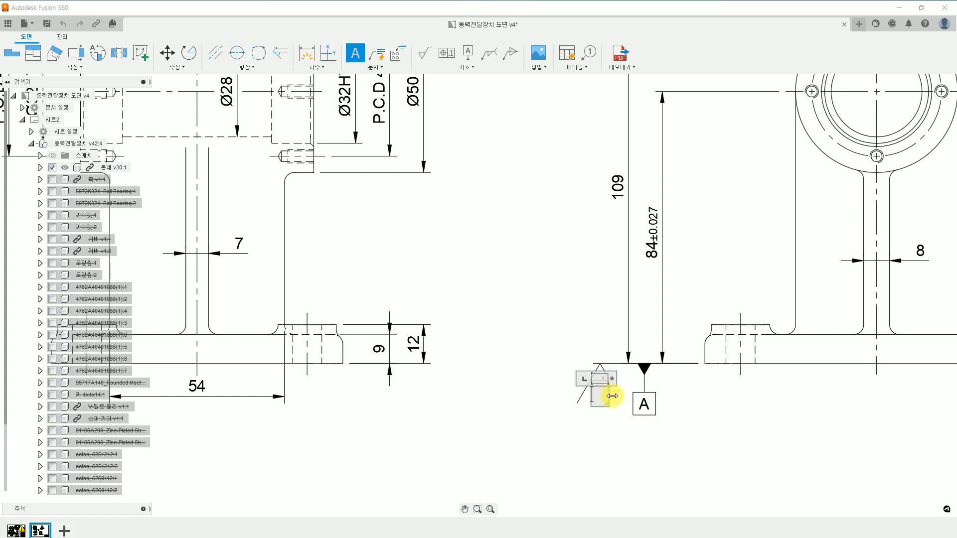
text(X)
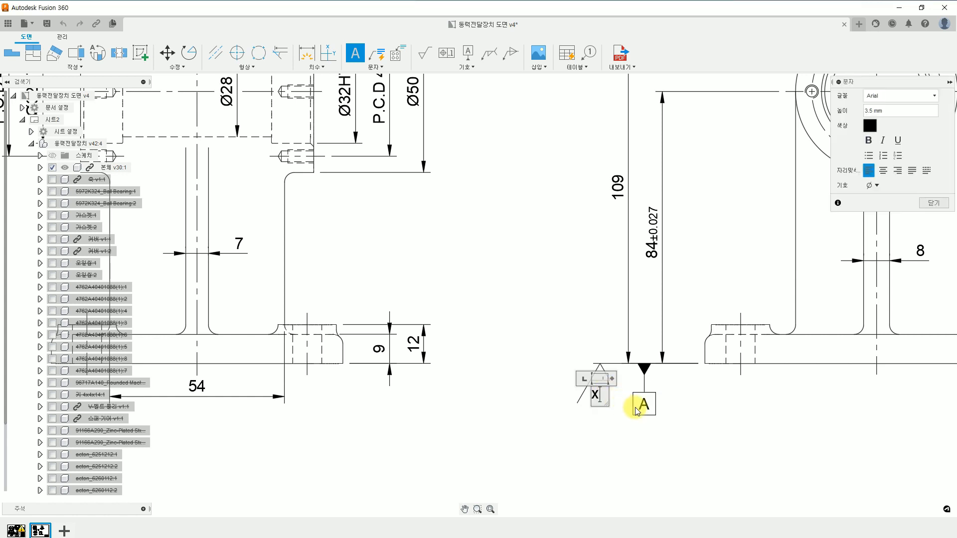
click(886, 173)
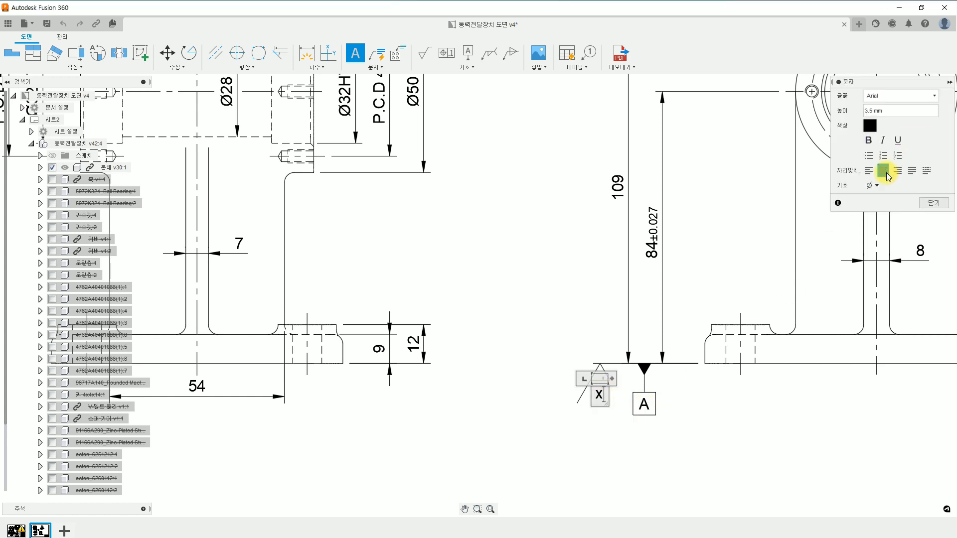
click(935, 204)
click(601, 393)
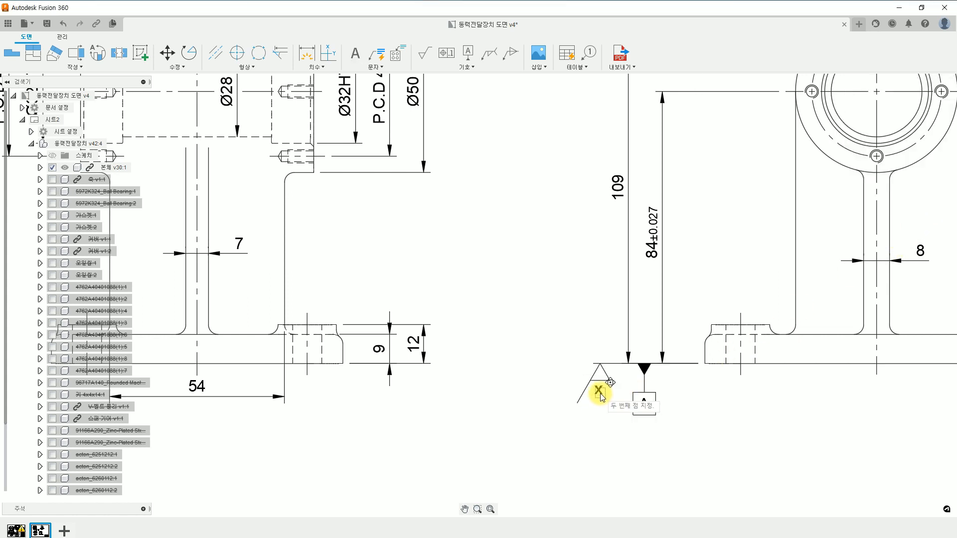
click(602, 391)
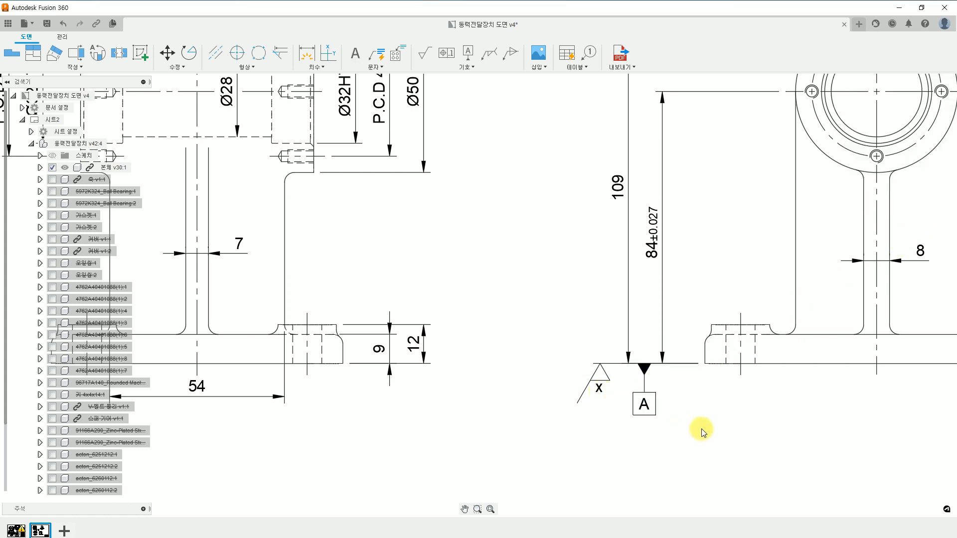
Step: Try moving the surface texture symbol along the base extension line to the other side of datum A, and undo the move
click(606, 383)
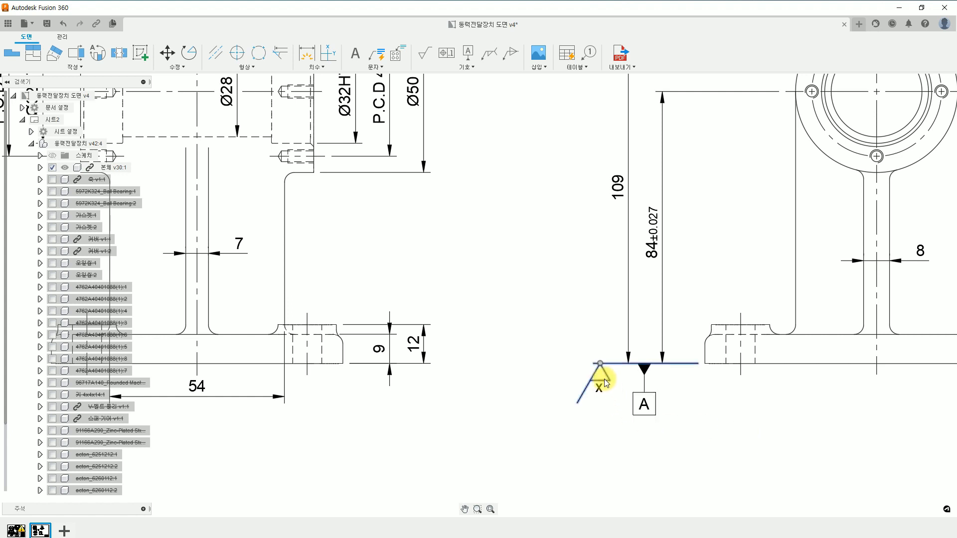
key(Escape)
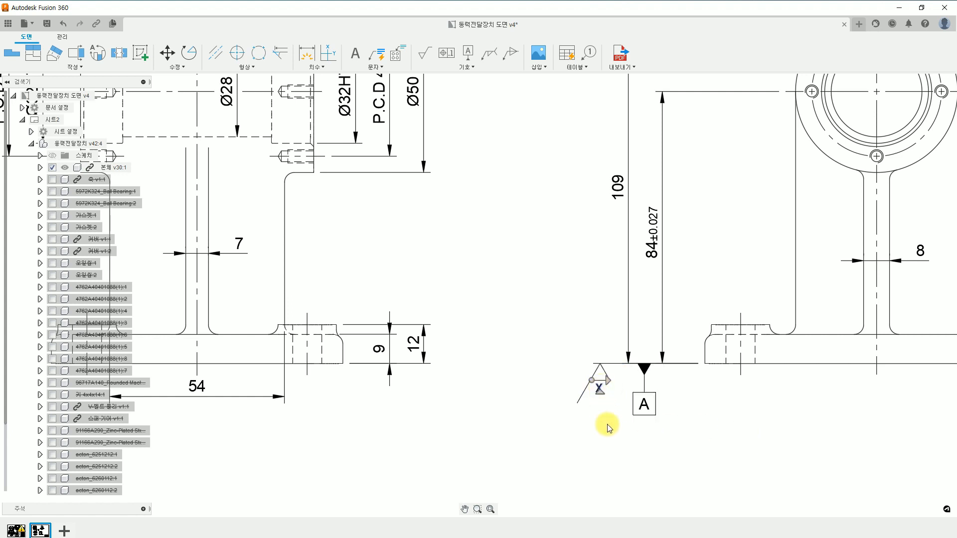
click(603, 366)
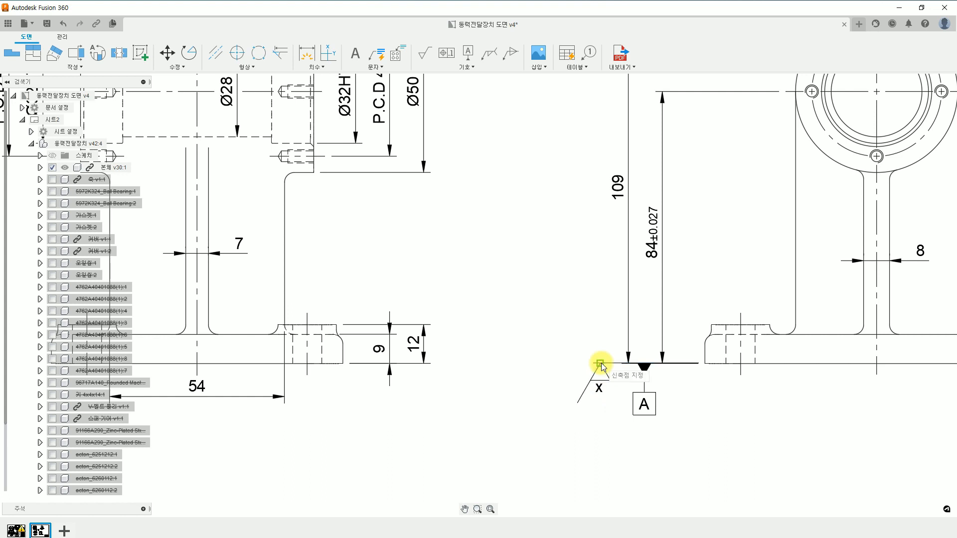
click(678, 385)
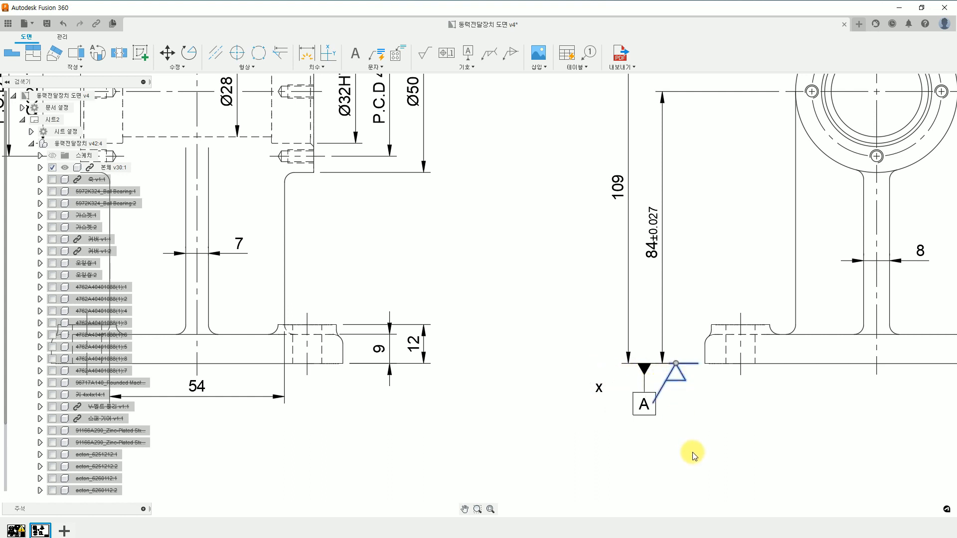
key(ctrl+z)
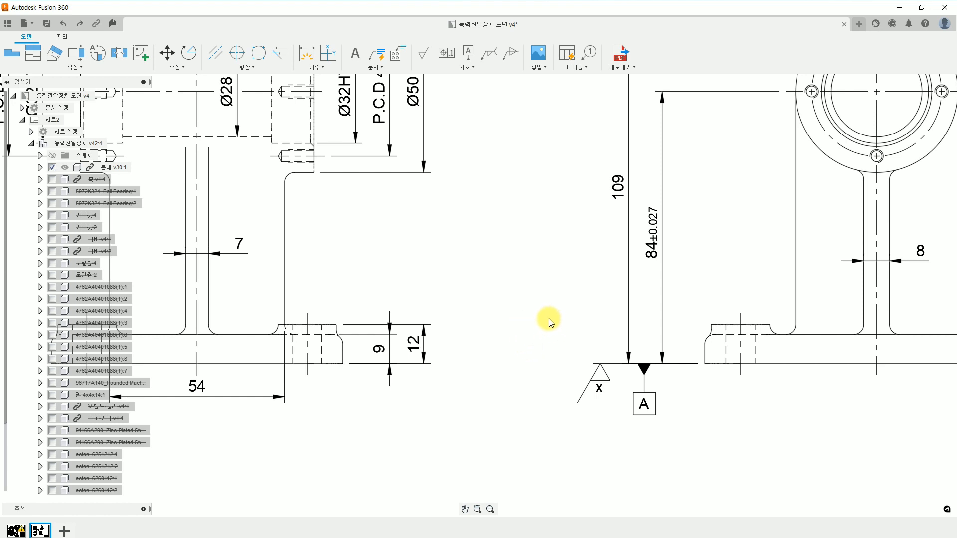
Step: Start a sheet sketch and draw the short slanted leg of a V-shaped surface texture symbol in the empty area between the views
click(142, 56)
scroll(510, 307, up, 5)
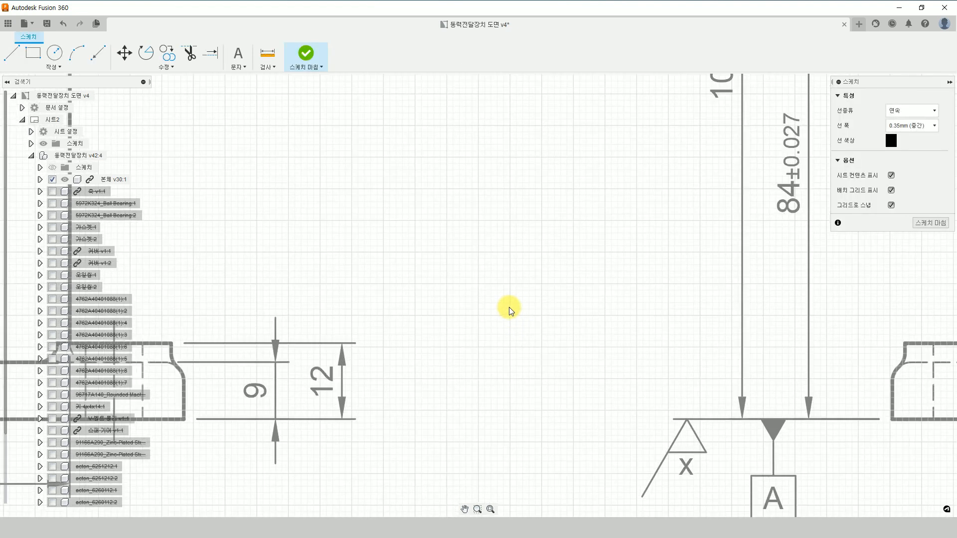
scroll(510, 307, up, 2)
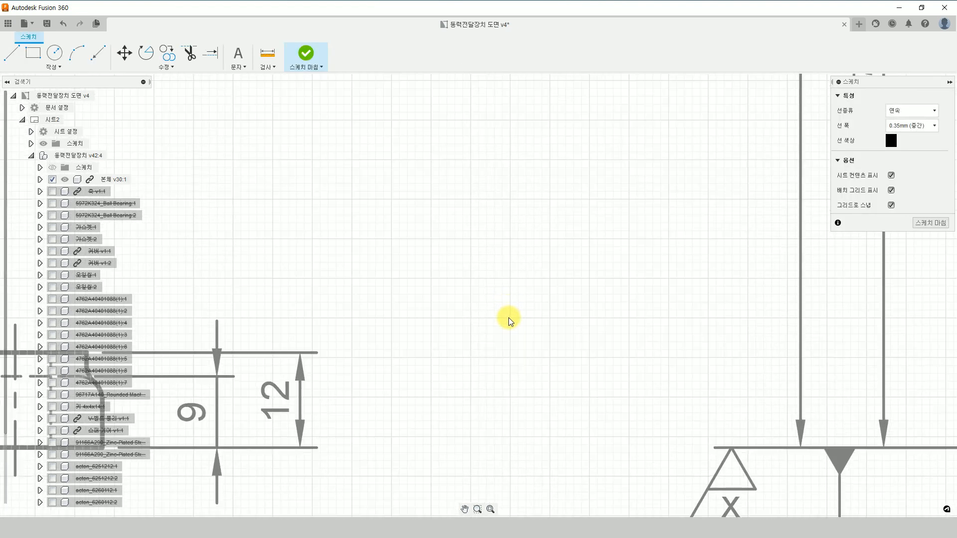
scroll(509, 320, down, 3)
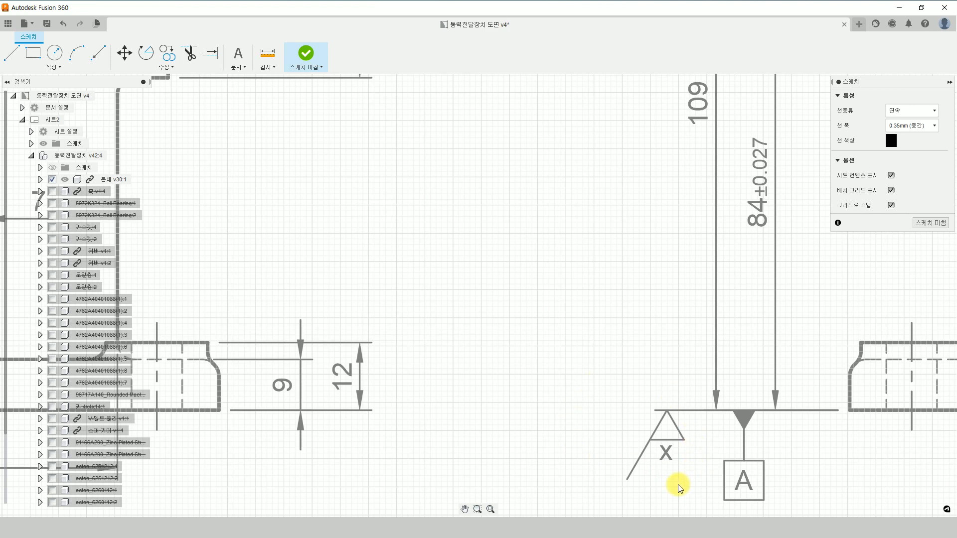
scroll(692, 414, down, 3)
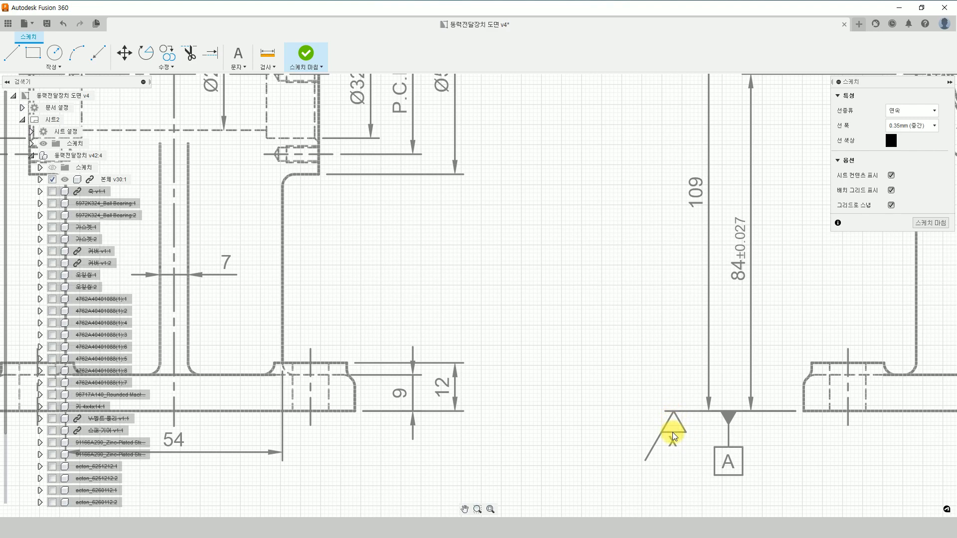
scroll(535, 337, up, 5)
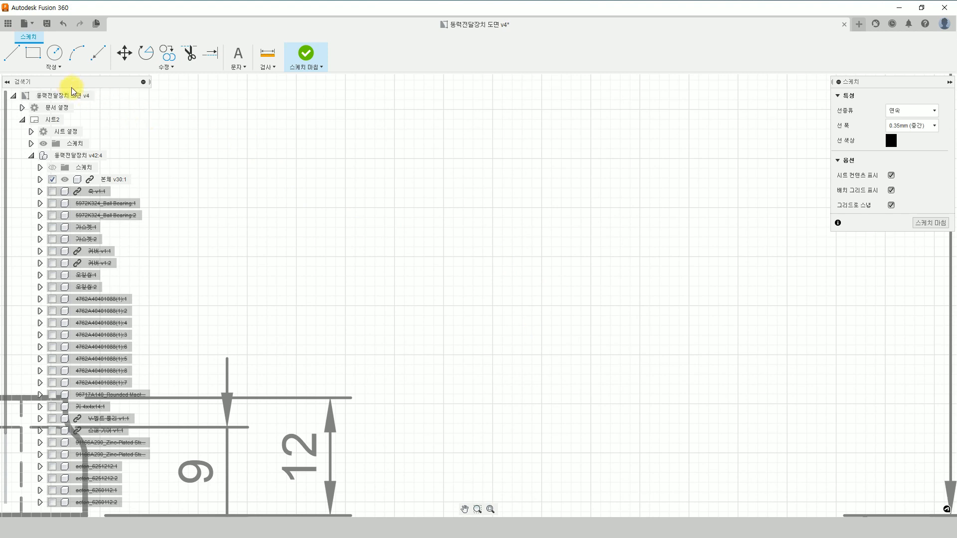
click(12, 53)
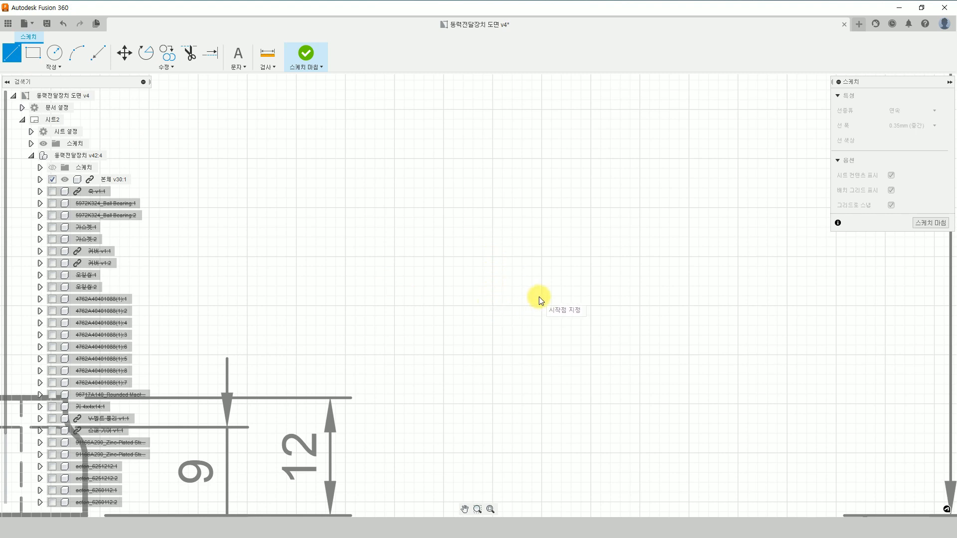
click(493, 306)
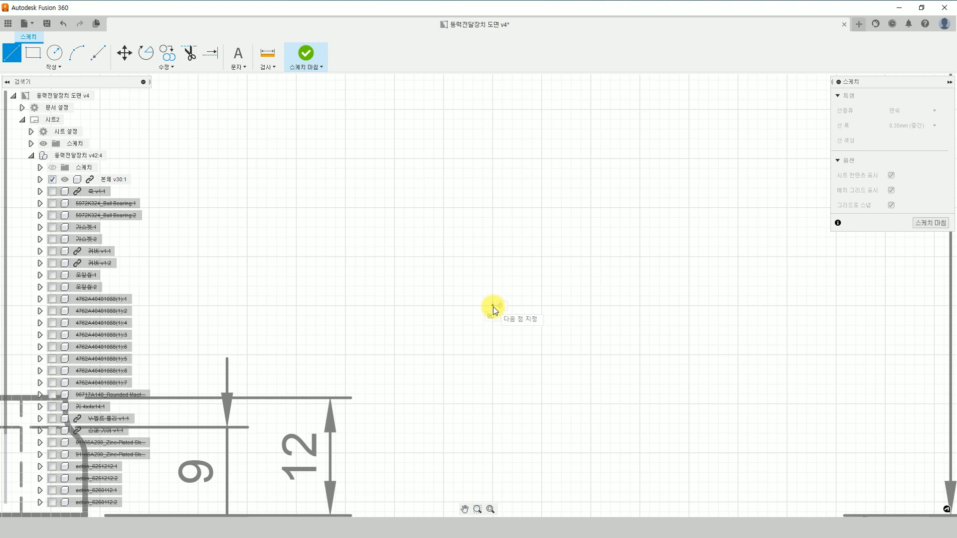
click(463, 258)
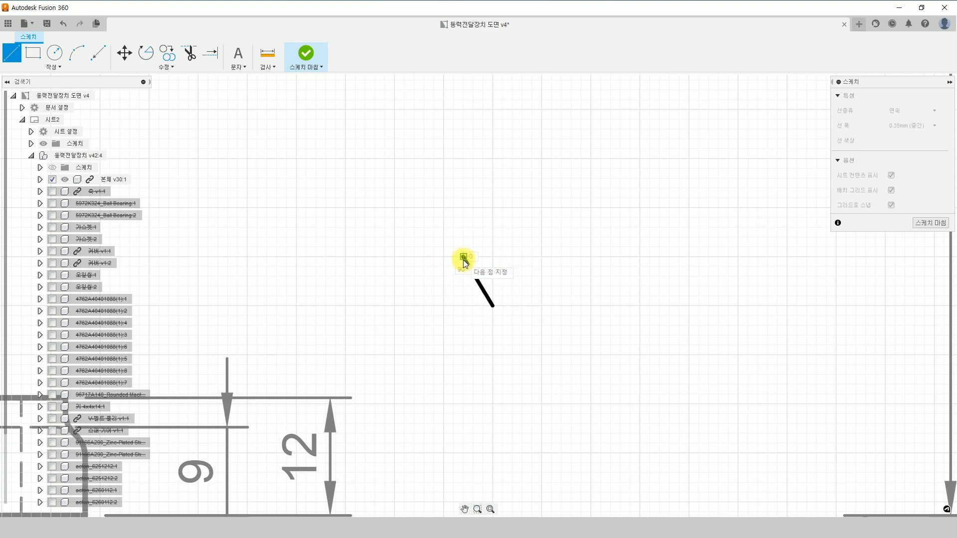
key(Escape)
Step: Draw the long slanted leg, twice as tall as the short one, and close the triangle with a horizontal line
click(12, 52)
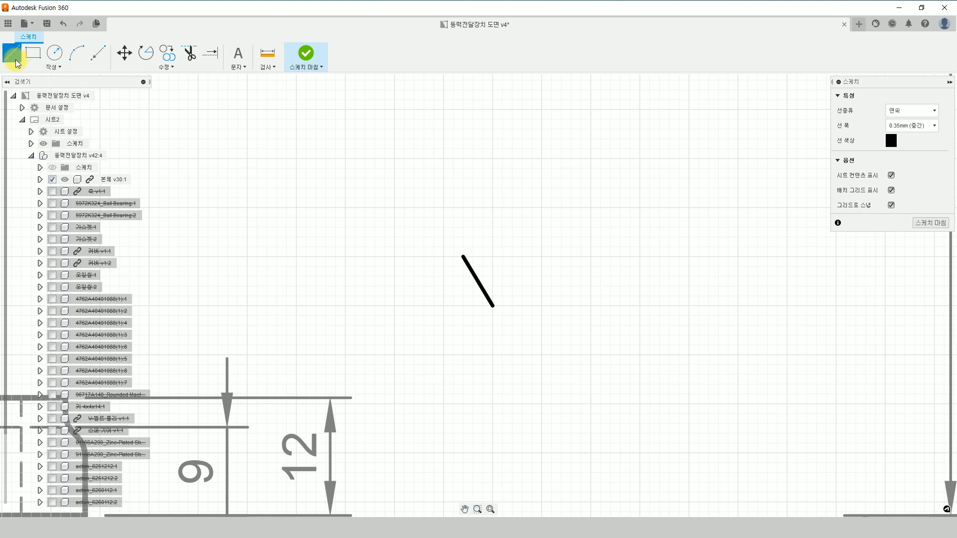
click(495, 304)
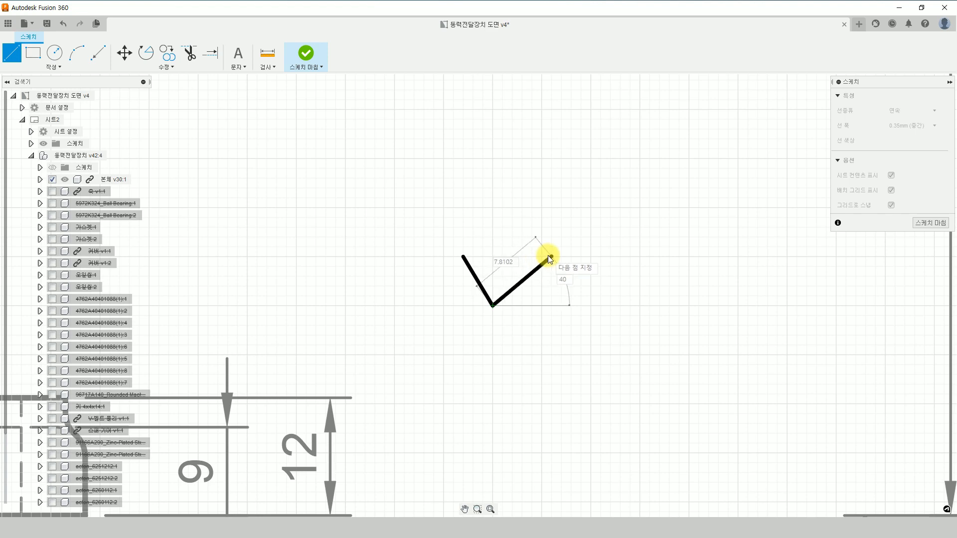
click(550, 209)
key(Escape)
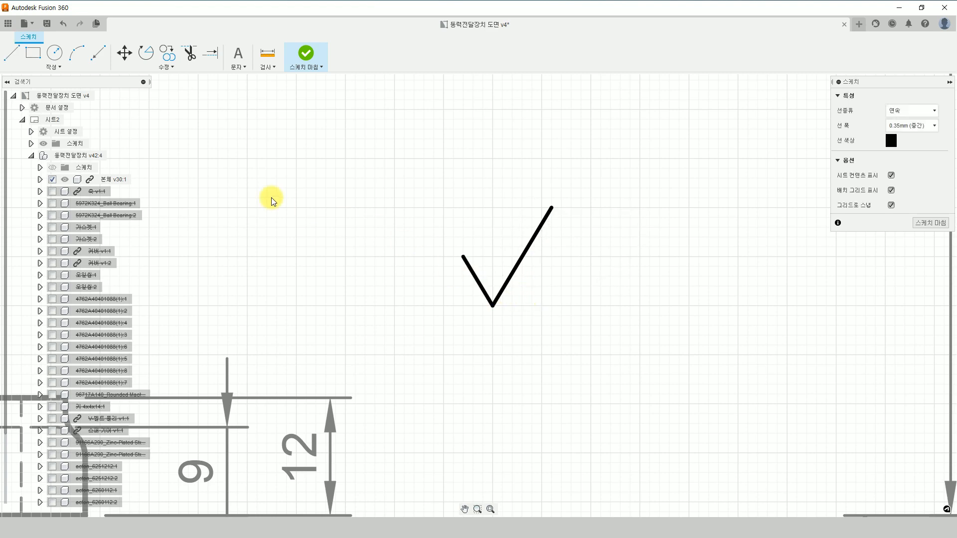
click(19, 59)
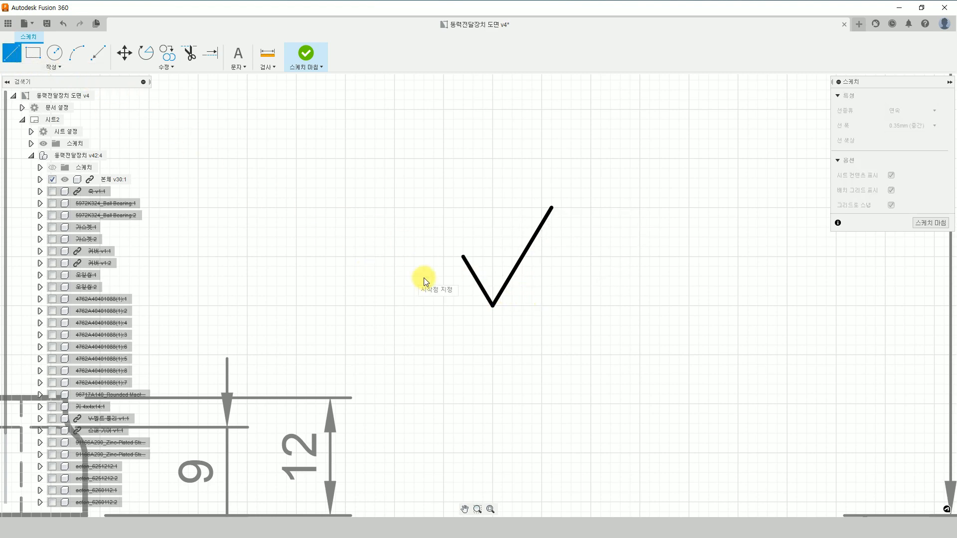
click(462, 256)
double_click(523, 256)
key(Escape)
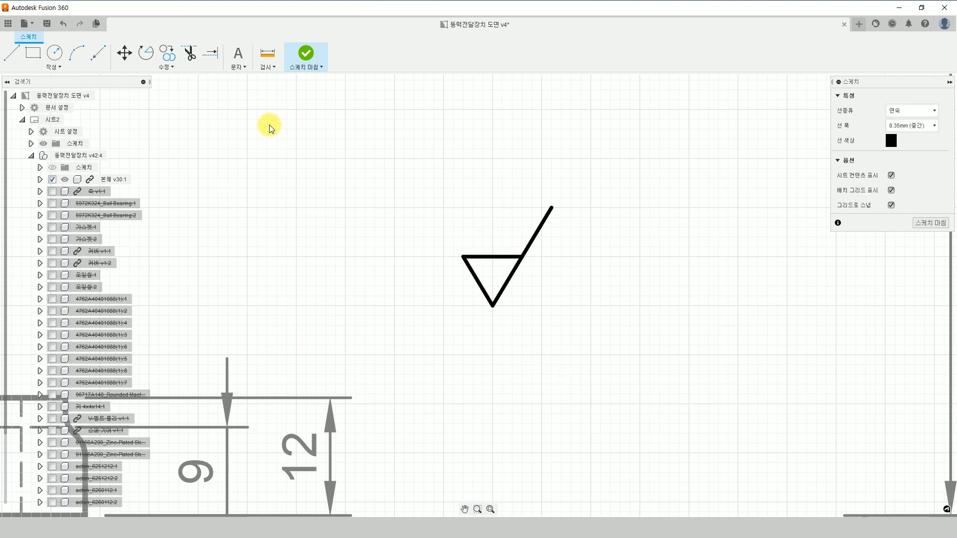
Step: Add a centre-aligned 3.5 mm text x above the sketched symbol's triangle, fitted to the triangle's width, and finish the sketch
click(238, 54)
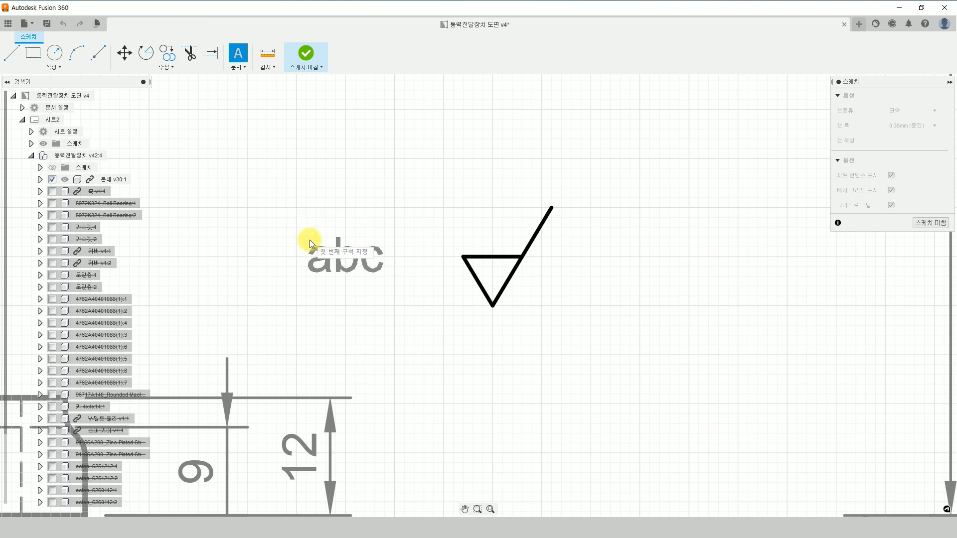
click(463, 256)
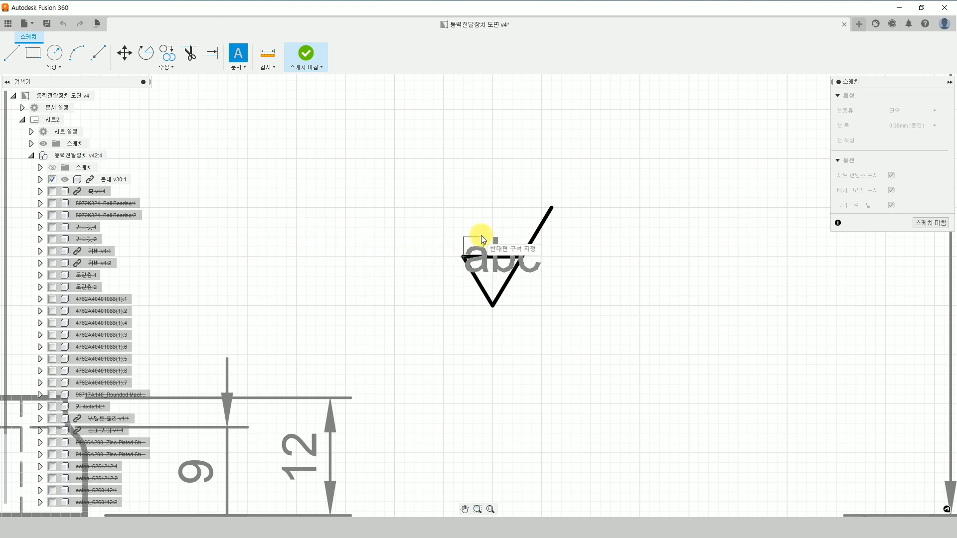
click(522, 206)
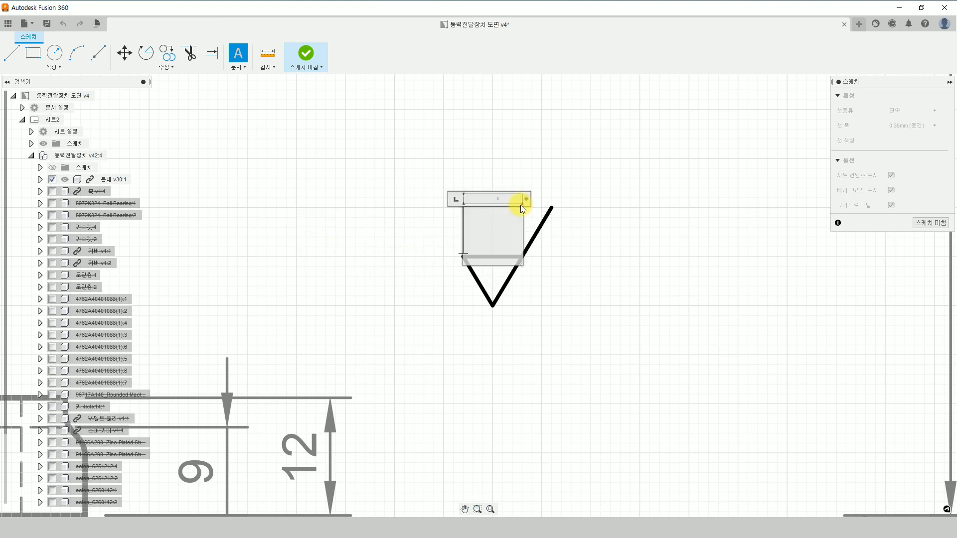
click(883, 171)
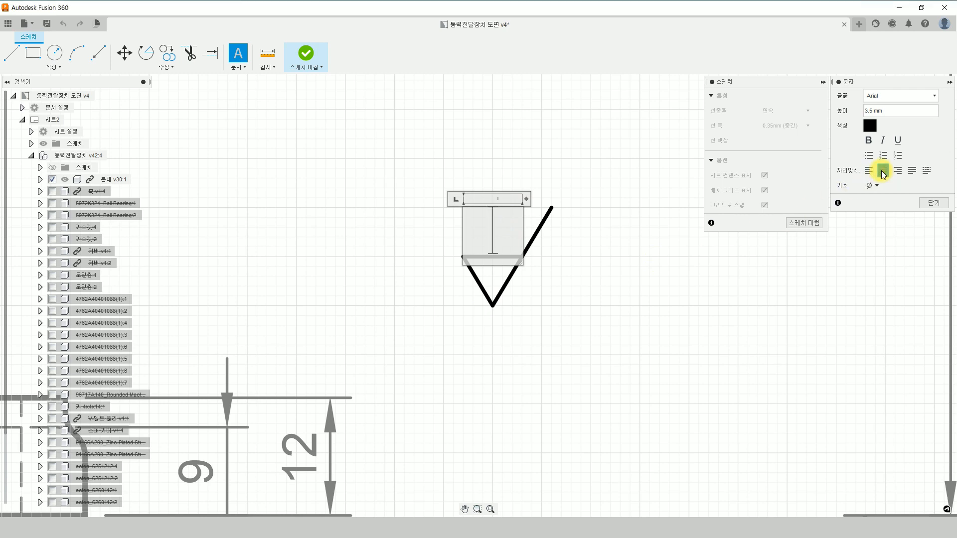
text(X)
click(926, 201)
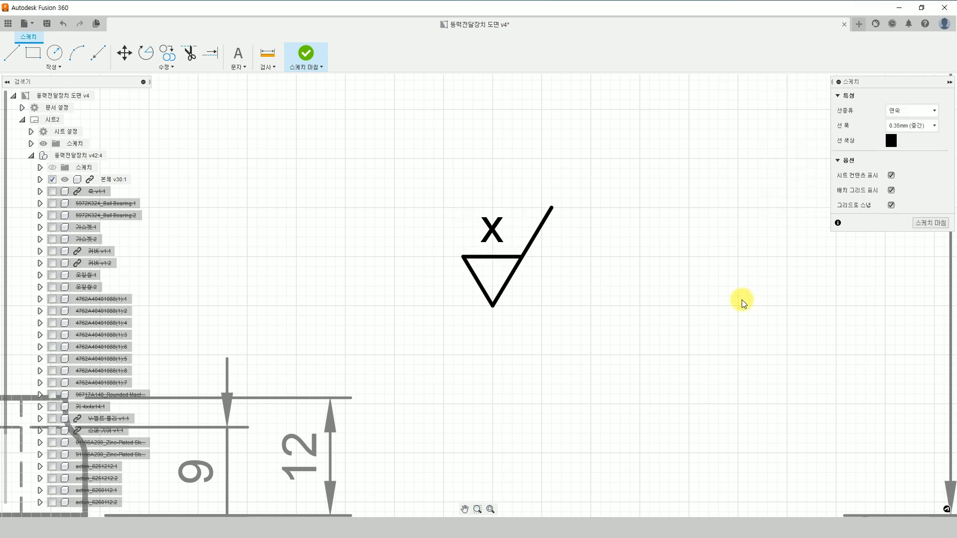
click(920, 224)
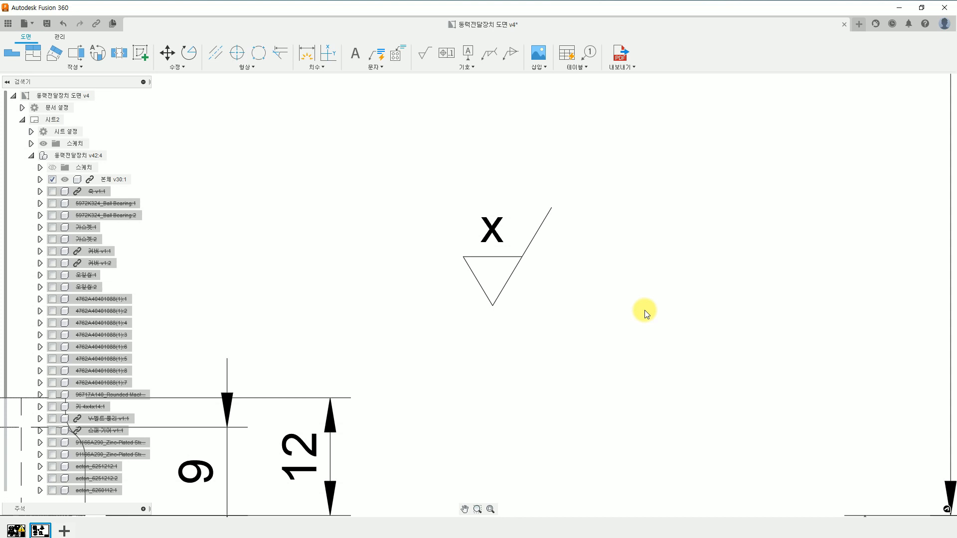
Step: Start a new sheet sketch and draw a horizontal line two major grid squares long beside the sketched symbol, level with its tip
scroll(644, 310, down, 3)
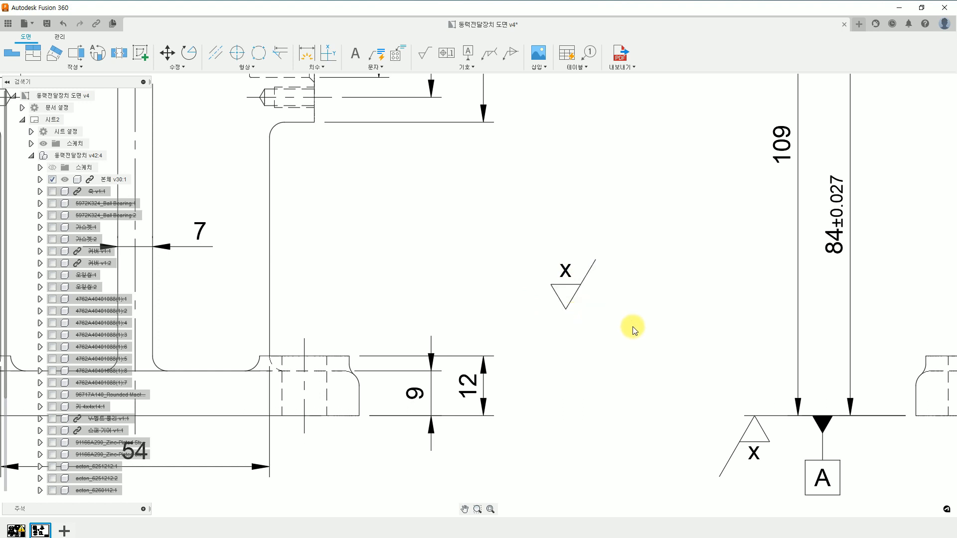
scroll(651, 302, up, 2)
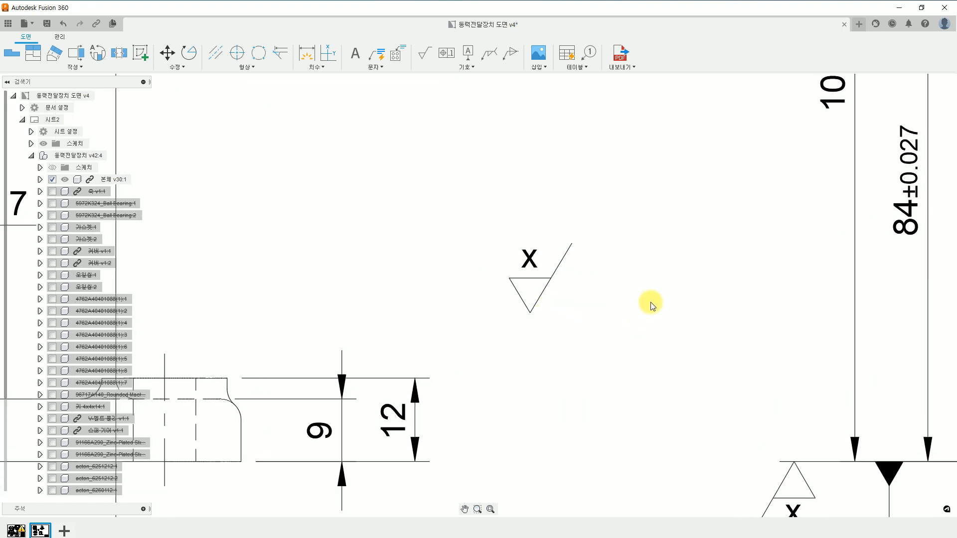
scroll(651, 302, up, 1)
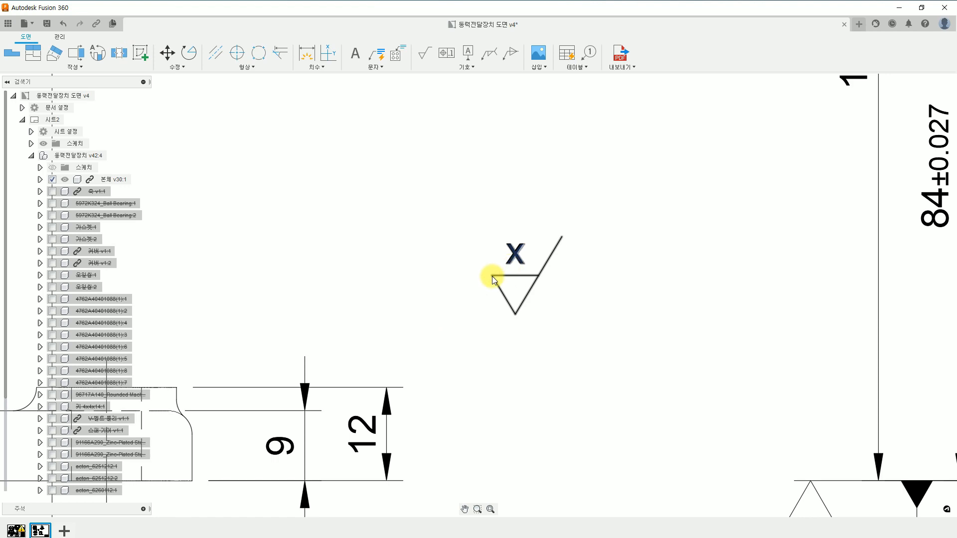
click(142, 57)
scroll(647, 314, up, 3)
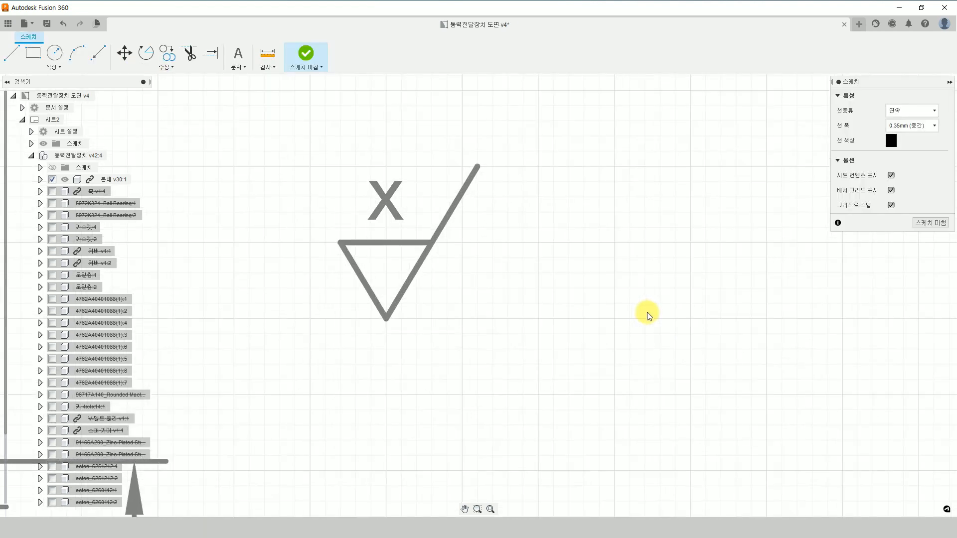
scroll(647, 312, up, 1)
middle_drag(647, 312, 607, 321)
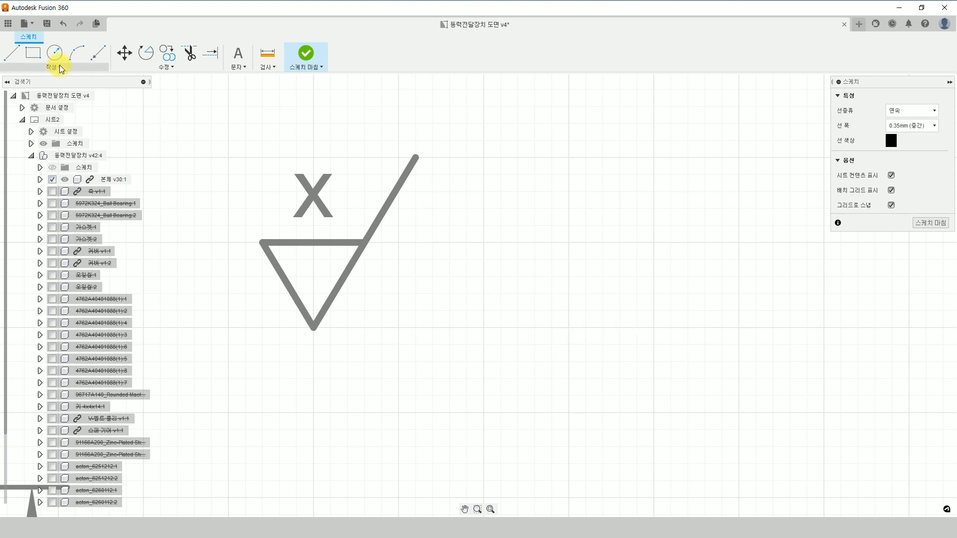
click(14, 52)
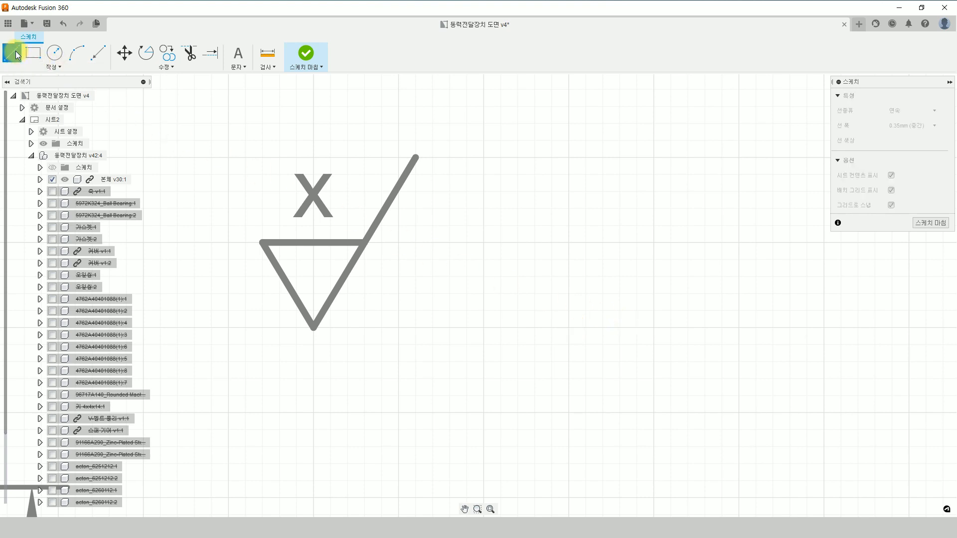
click(483, 328)
double_click(655, 331)
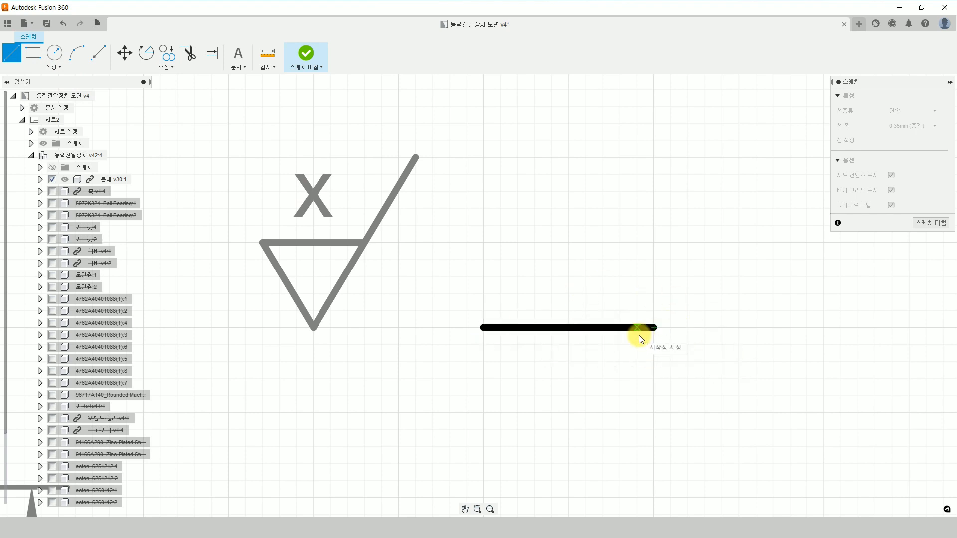
Step: Offset the horizontal line upward twice at 3.5 mm spacing to get three parallel guide lines
click(168, 68)
click(150, 134)
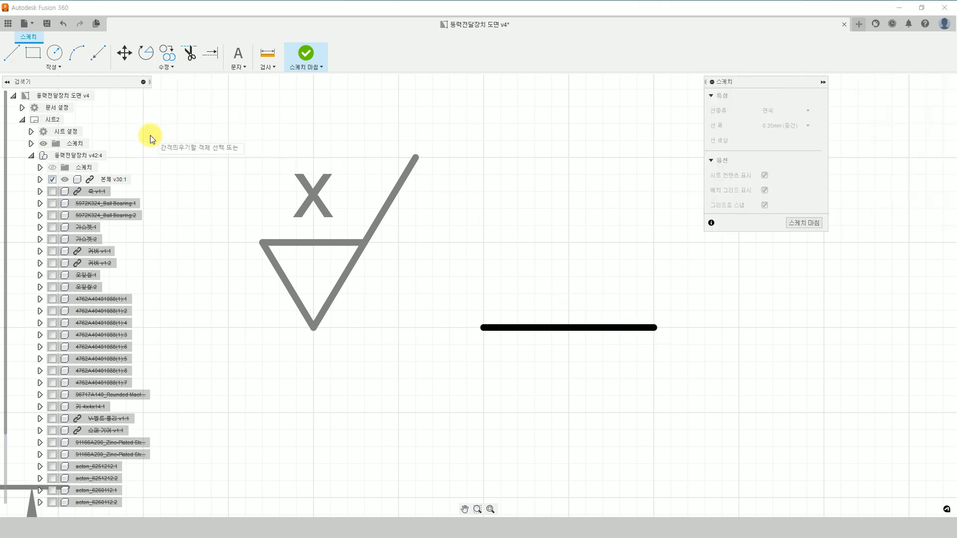
click(629, 328)
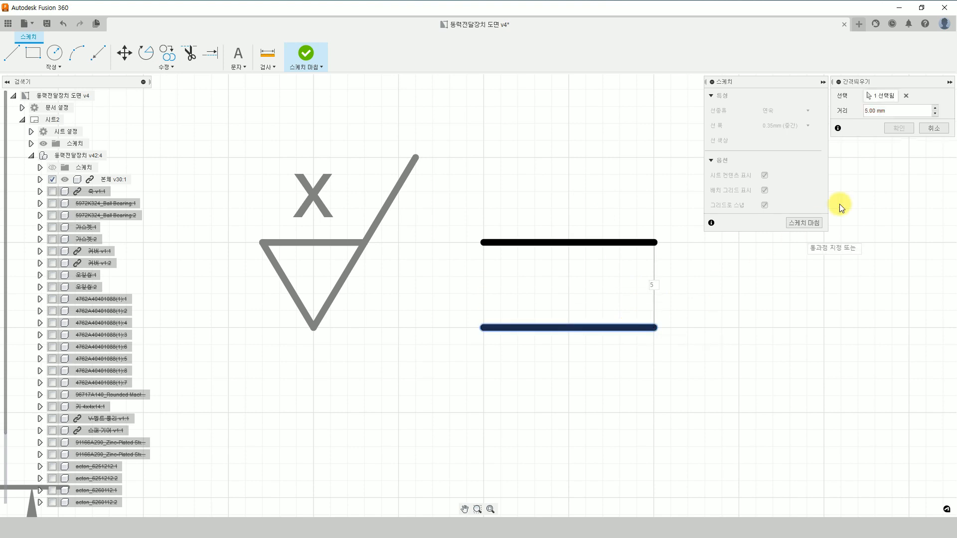
double_click(899, 111)
text(3)
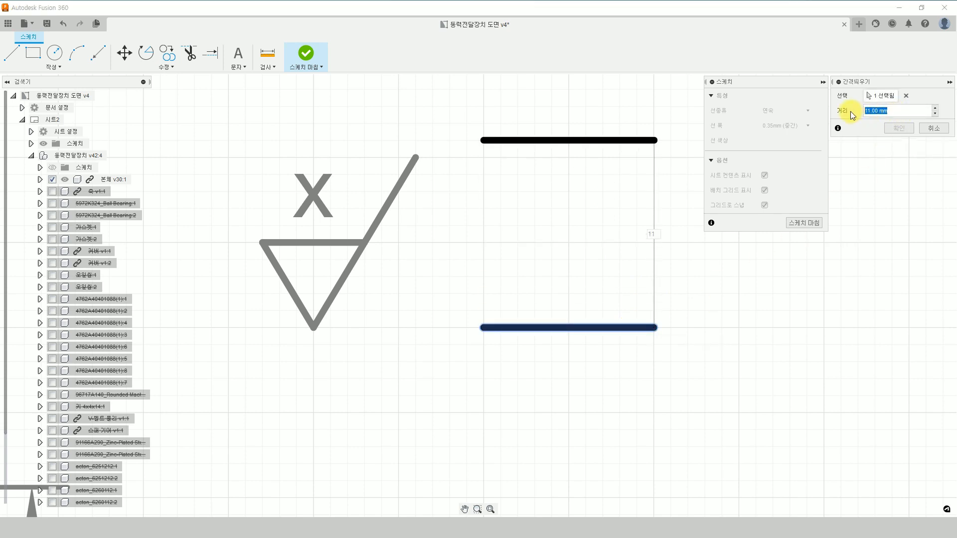
text(.5)
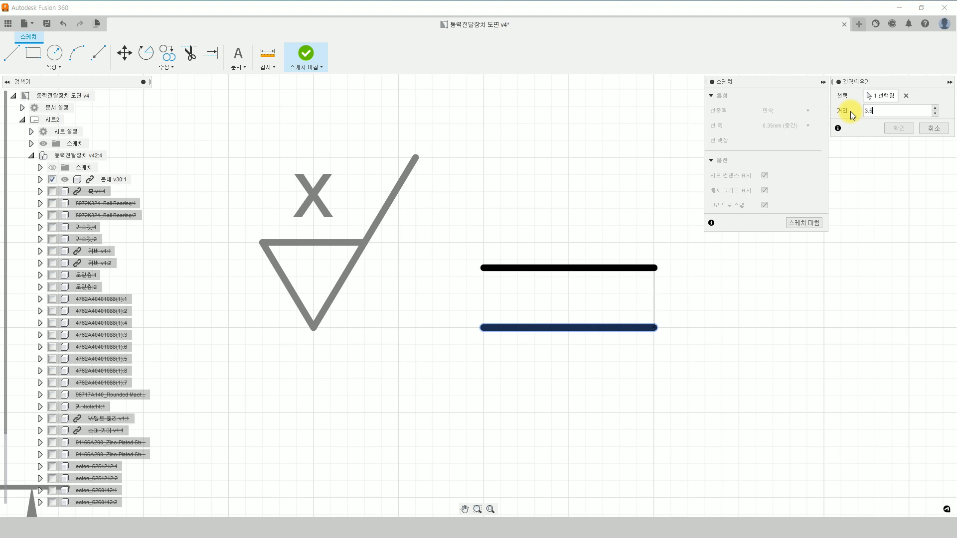
click(582, 167)
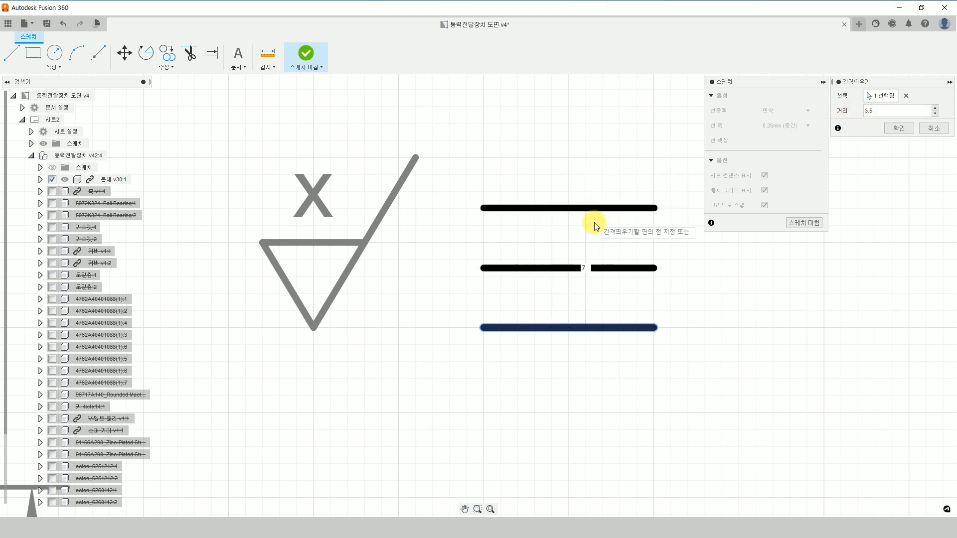
click(603, 174)
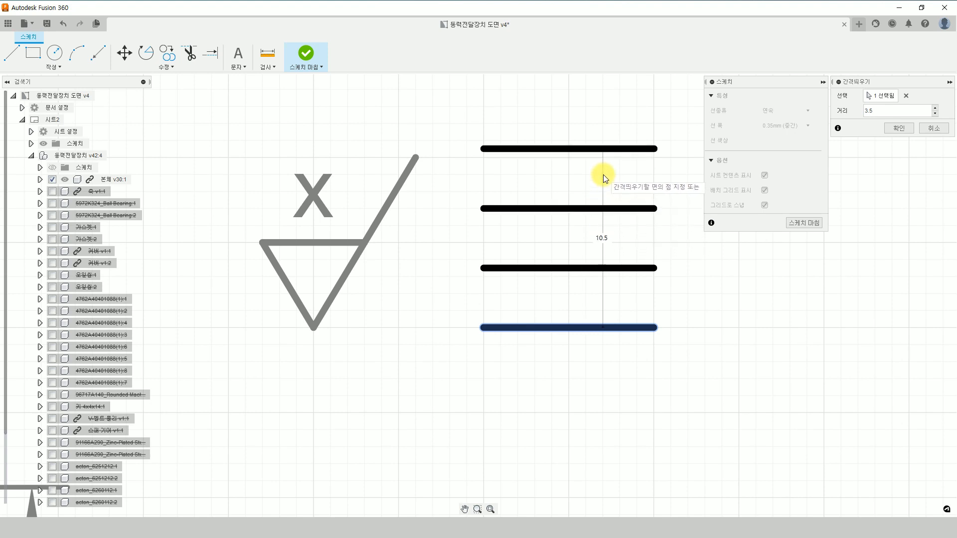
click(901, 131)
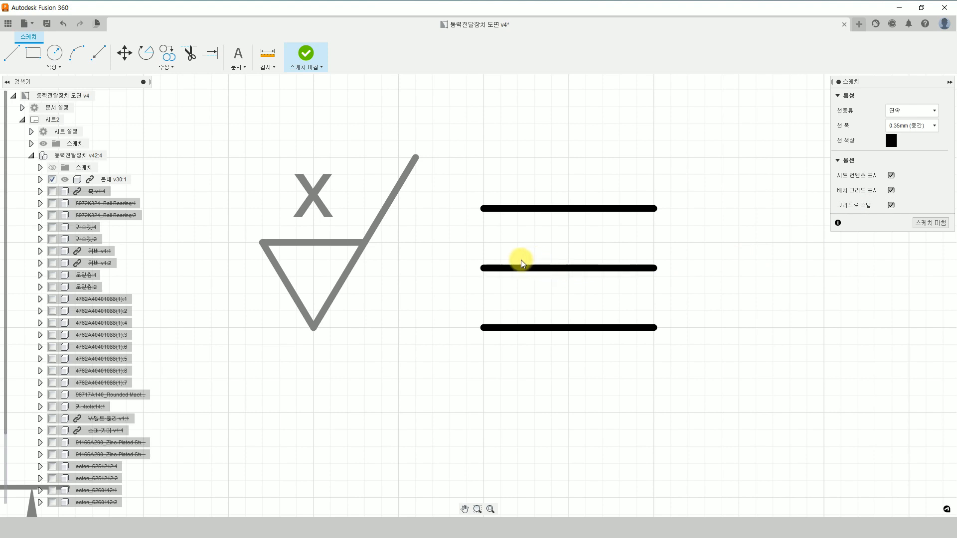
Step: Turn off grid snapping and draw a V from the lowest guide line's midpoint, its short leg to the middle line and long leg to the upper line
click(891, 205)
click(15, 59)
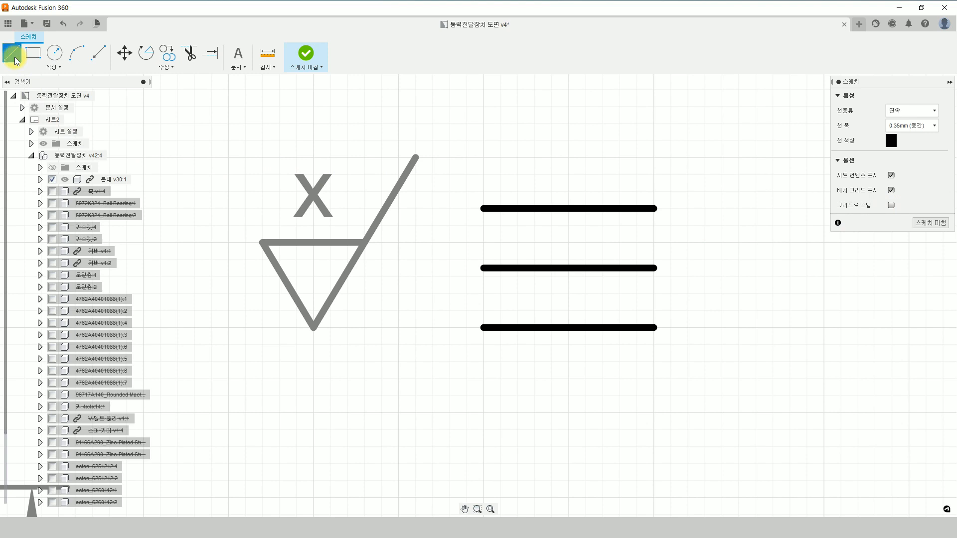
click(568, 328)
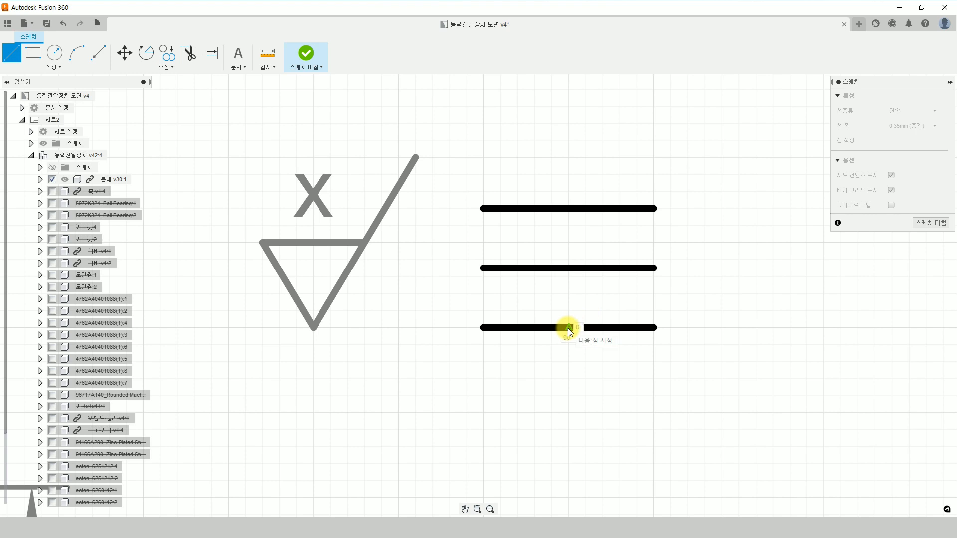
double_click(537, 271)
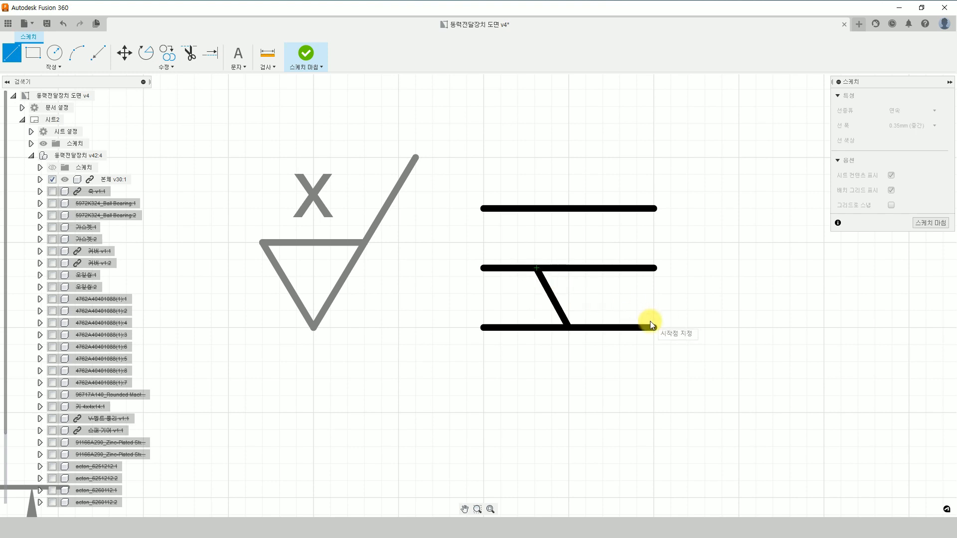
click(570, 326)
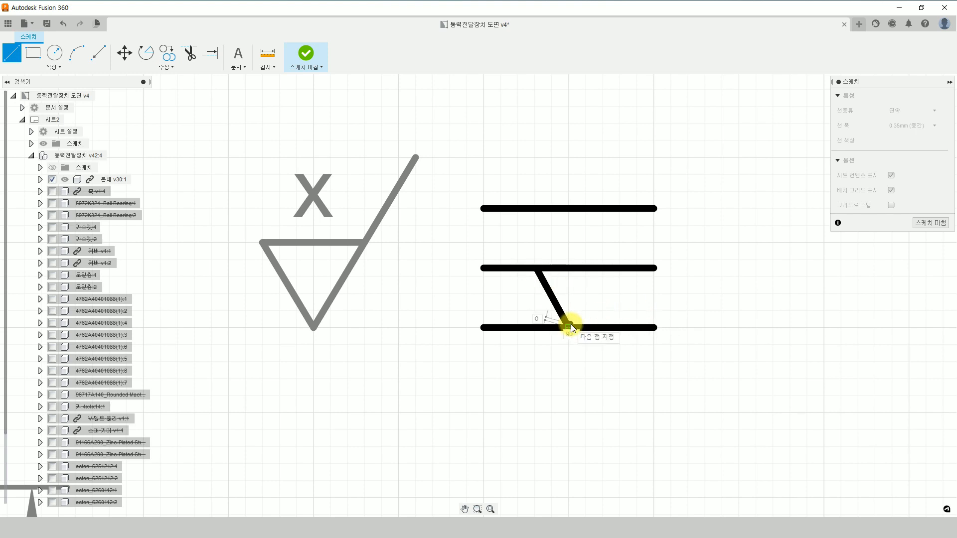
double_click(635, 211)
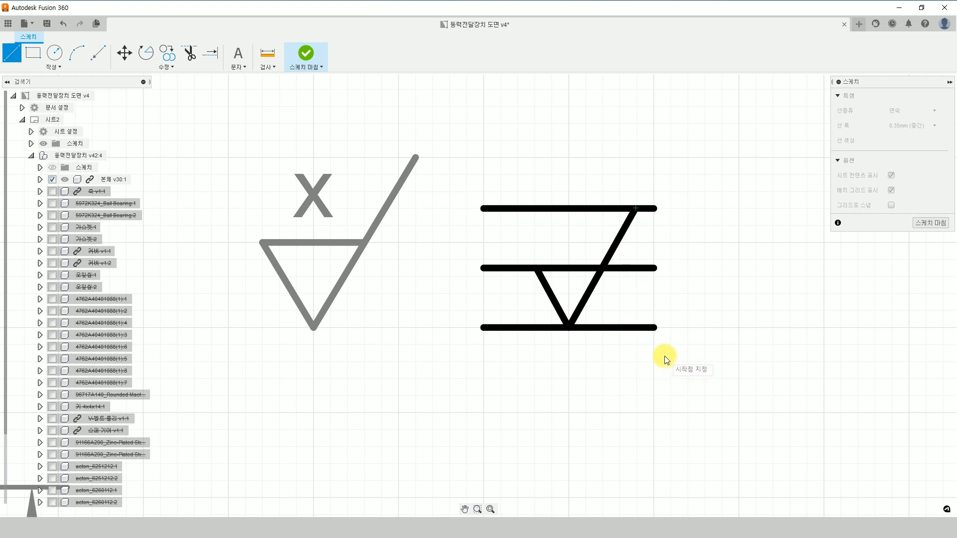
Step: Draw a vertical helper line from the long leg's crossing to the upper guide line, and add a centre-aligned 2.5 mm text x above the V
click(604, 268)
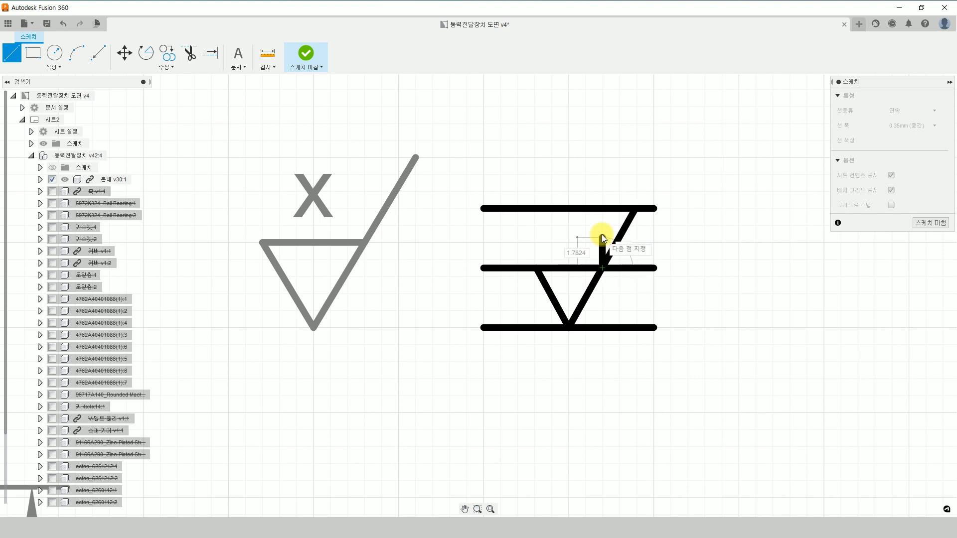
double_click(602, 210)
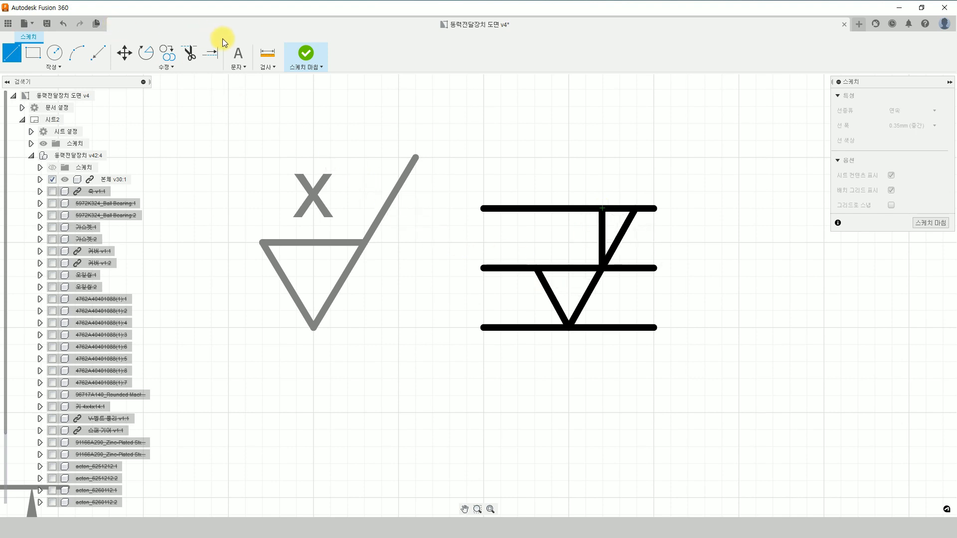
click(233, 51)
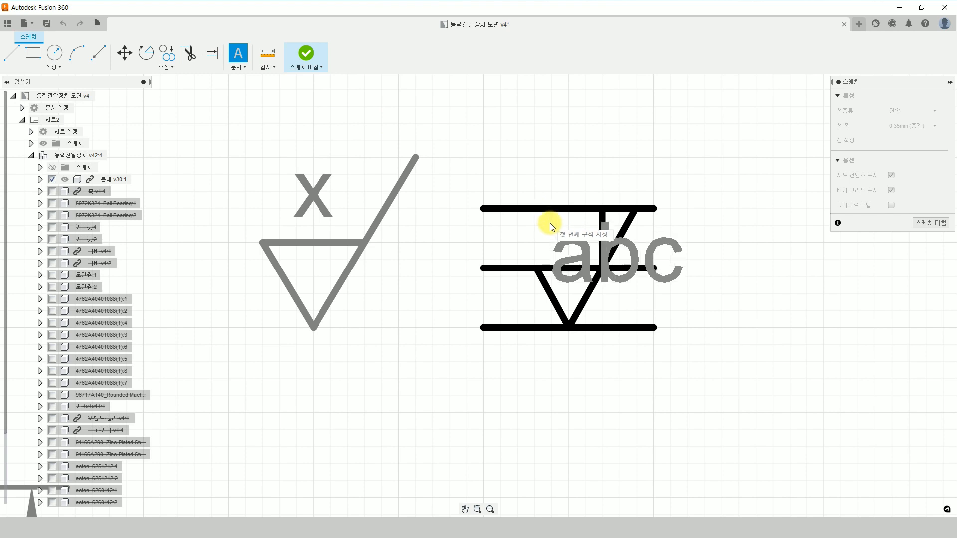
click(537, 269)
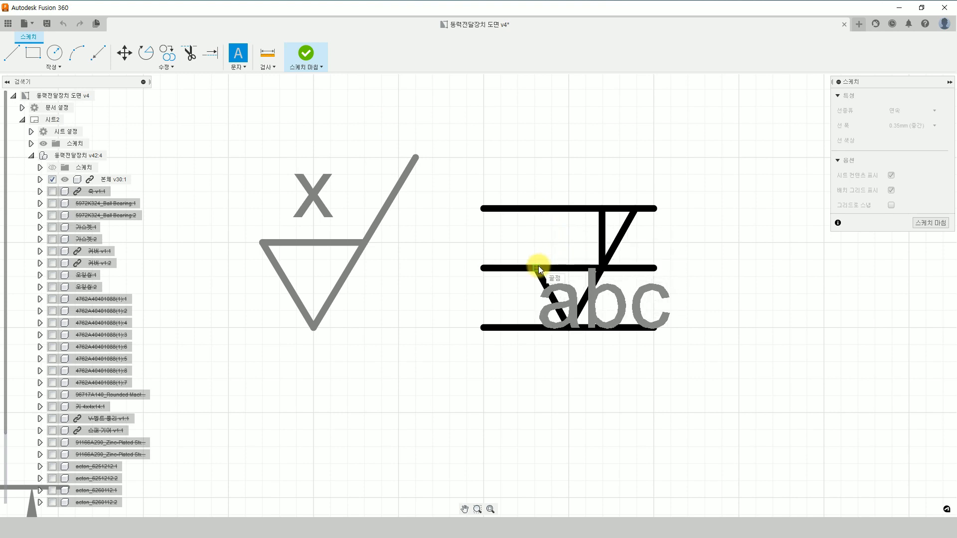
click(601, 208)
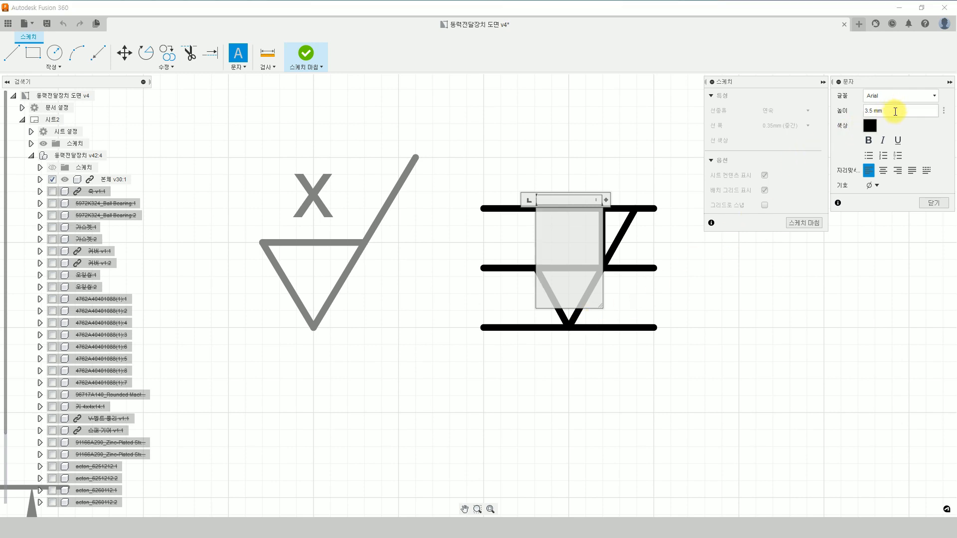
drag(896, 111, 858, 110)
text(2.5)
click(543, 244)
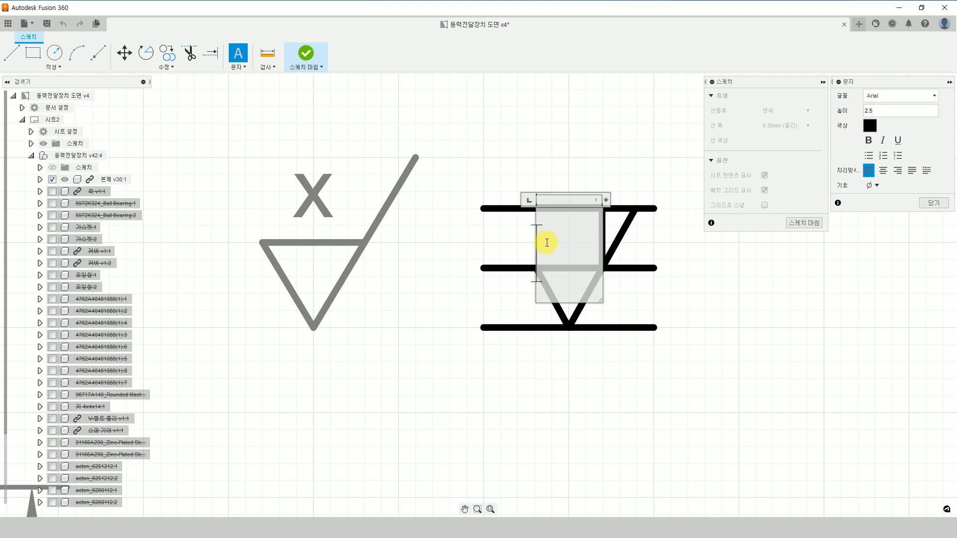
click(882, 171)
click(572, 239)
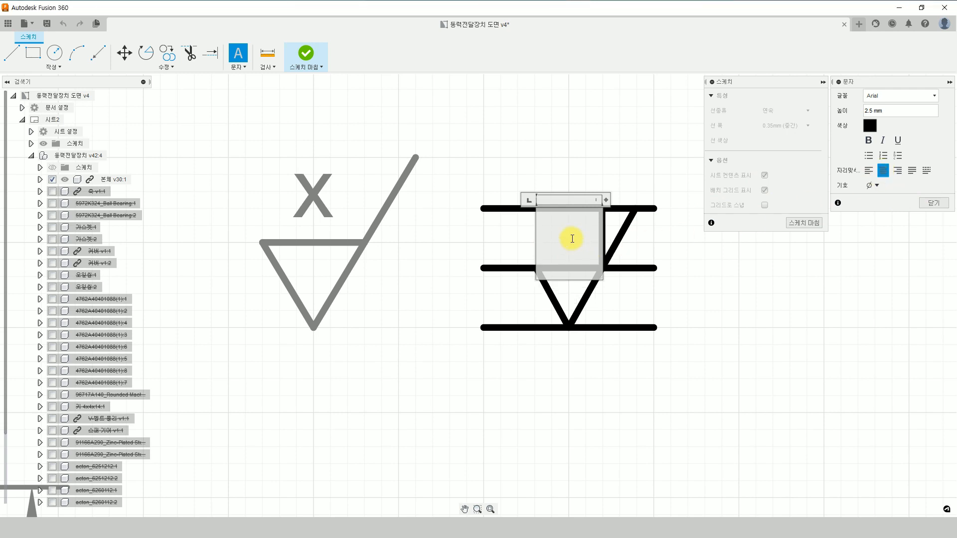
text(X)
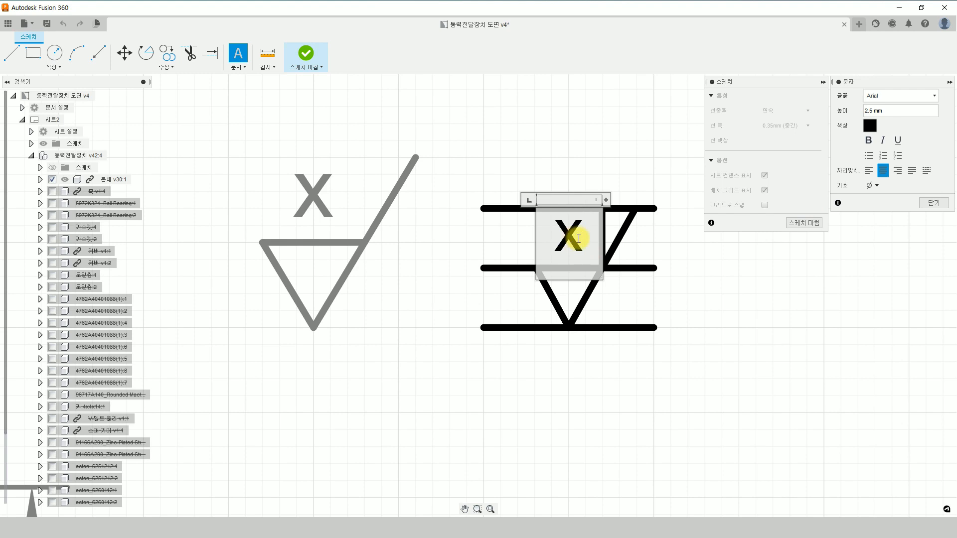
click(937, 202)
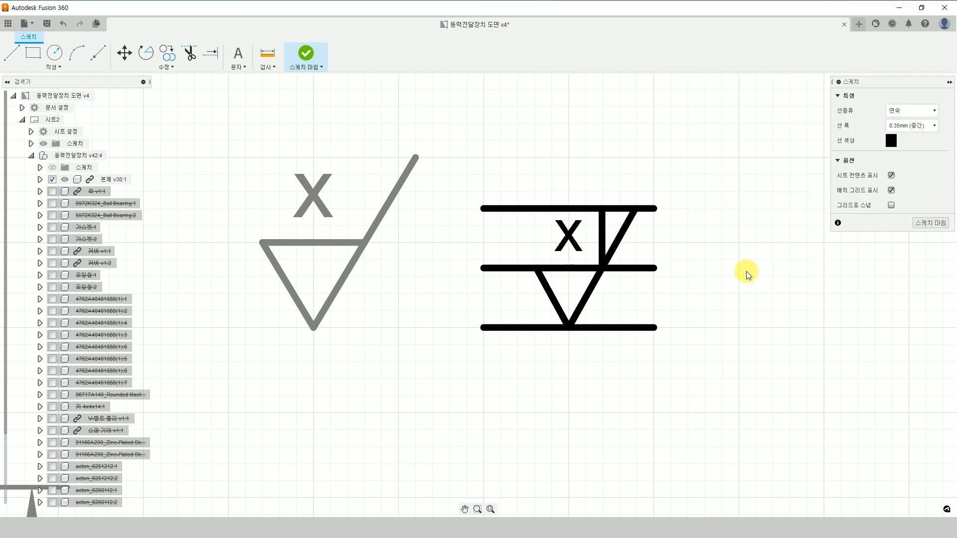
Step: Delete the vertical helper line between the middle and upper guide lines
click(600, 232)
key(Delete)
key(r)
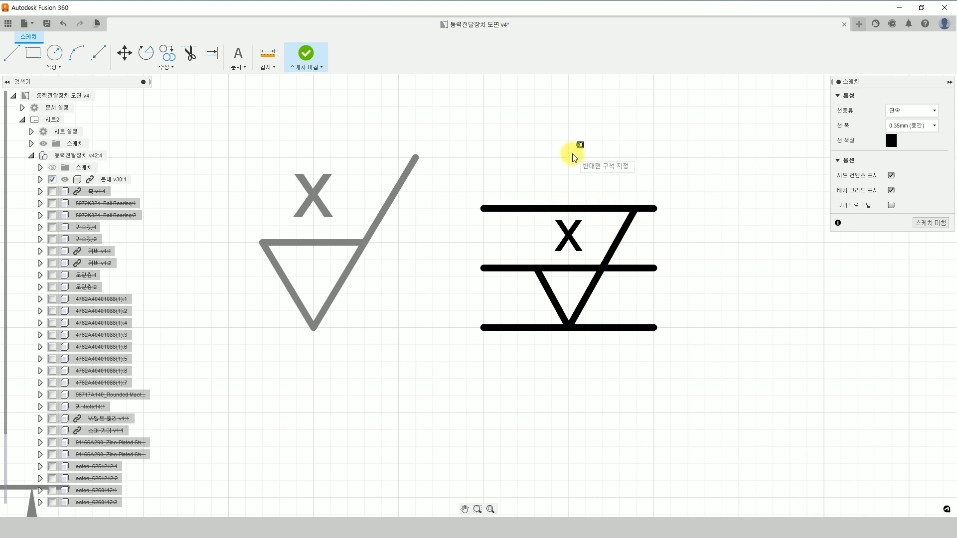
click(190, 55)
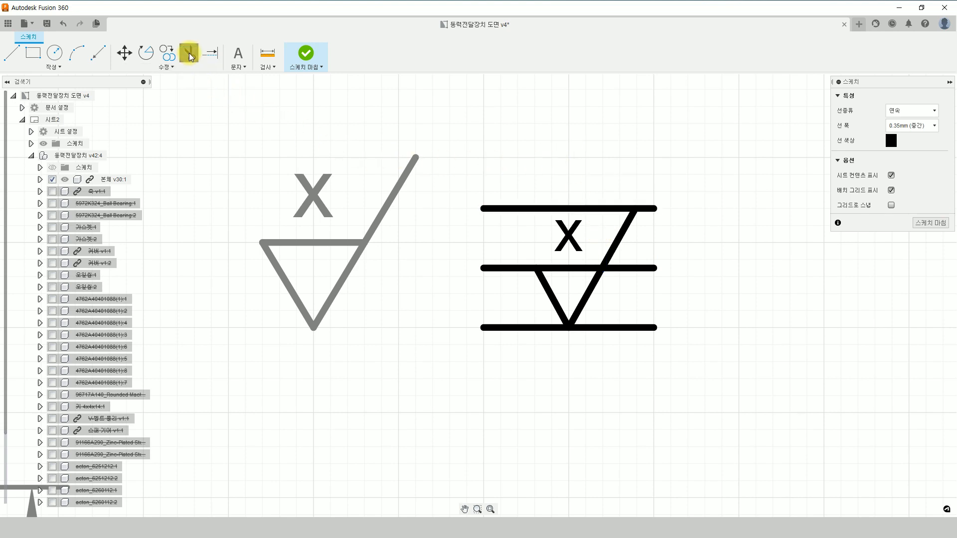
click(510, 268)
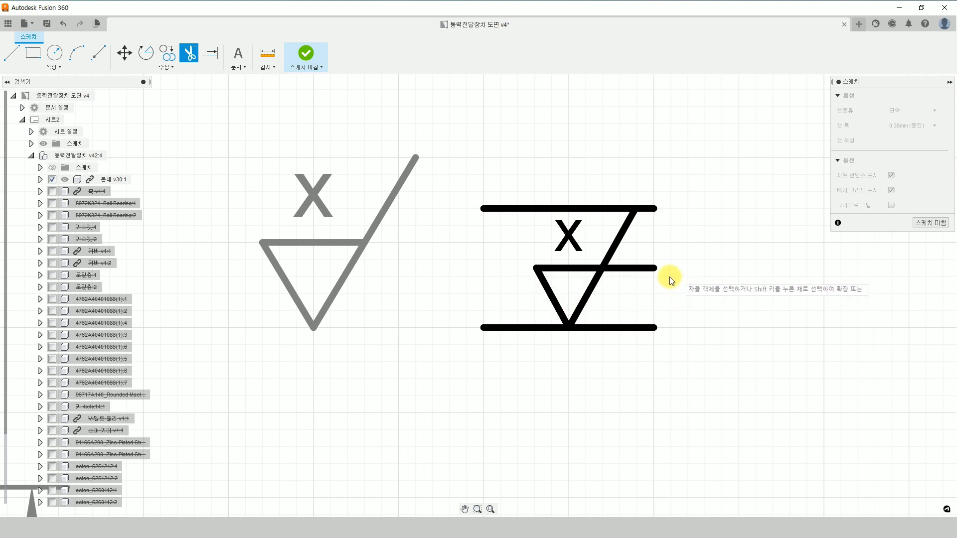
click(639, 270)
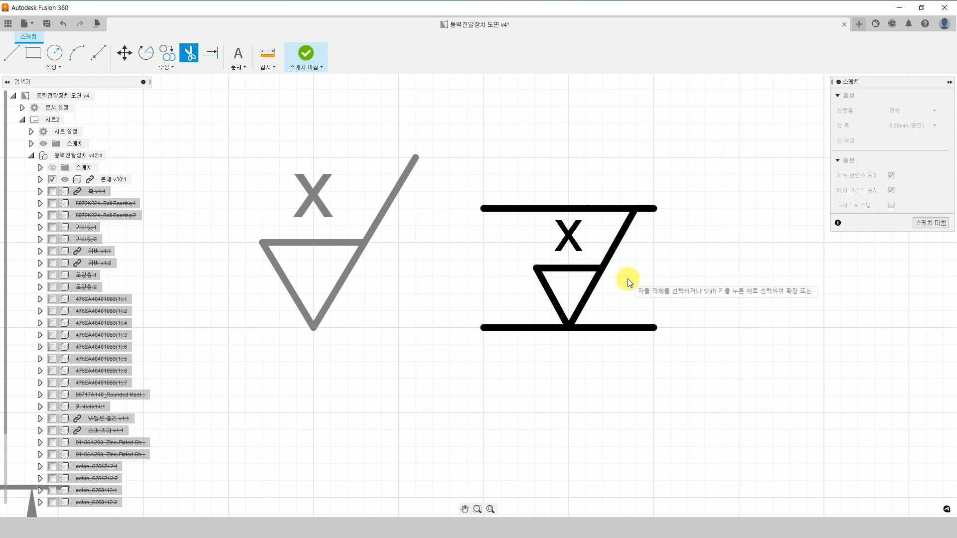
key(ctrl+z)
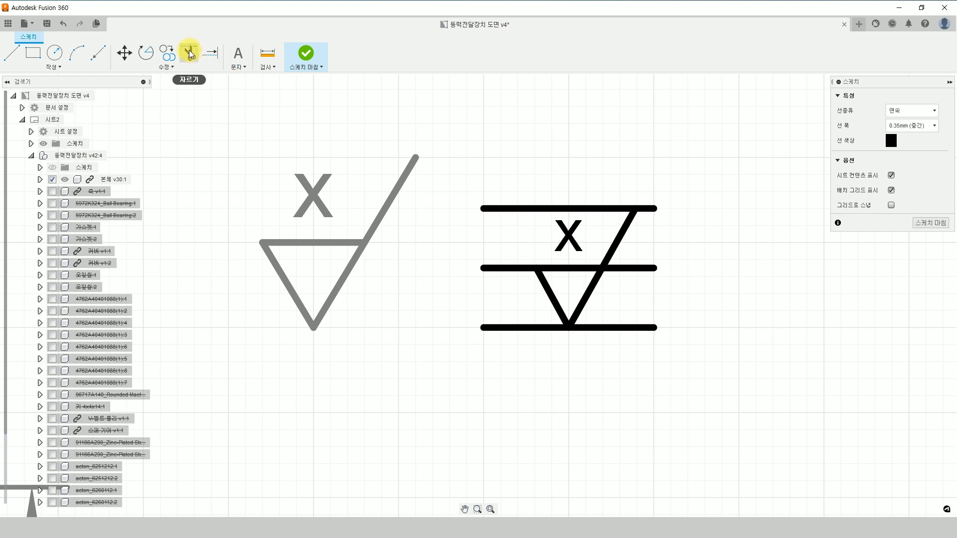
Step: Trim the middle guide line's overhanging ends on both sides of the V so it closes the triangle
click(189, 53)
click(504, 270)
click(644, 268)
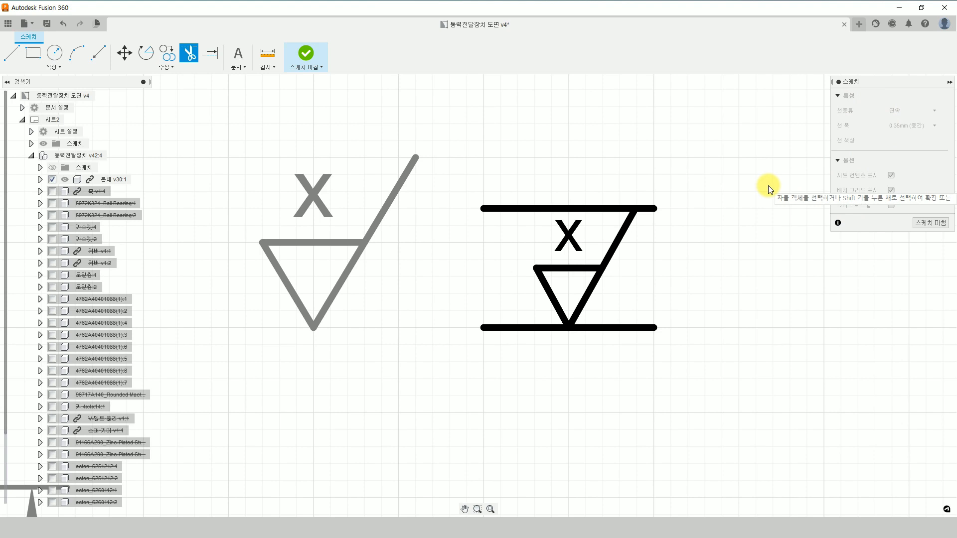
key(Escape)
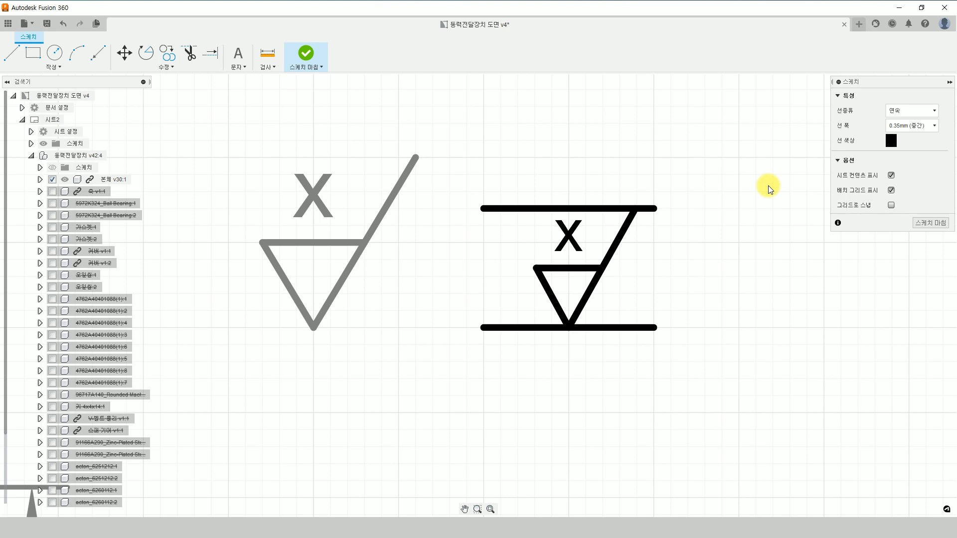
Step: Delete the upper and lowest guide lines around the smaller symbol and finish the sketch
click(592, 209)
key(Delete)
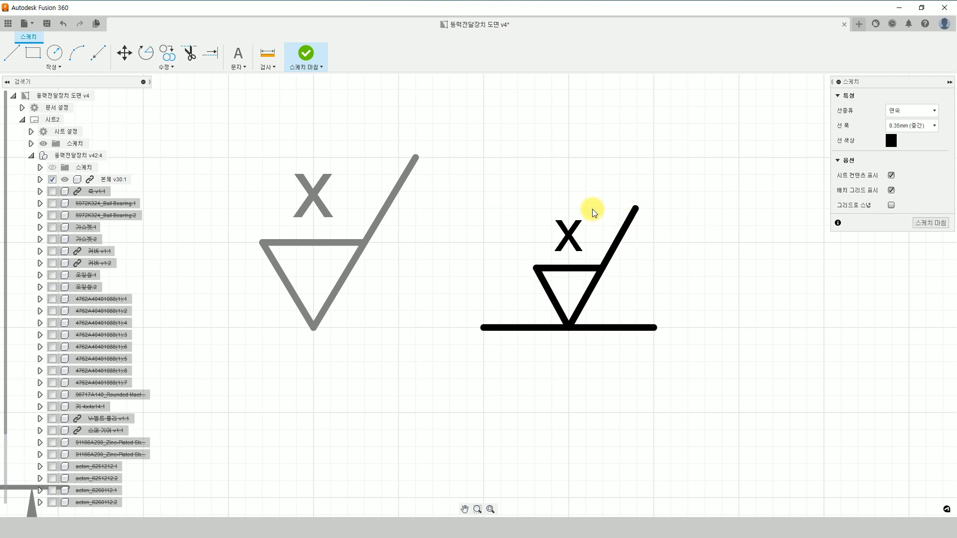
click(611, 328)
key(Delete)
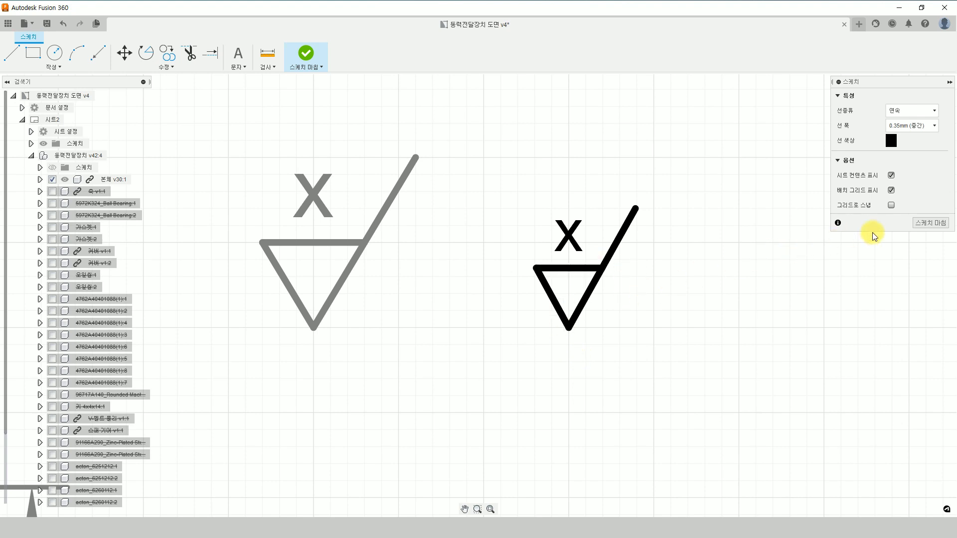
click(920, 223)
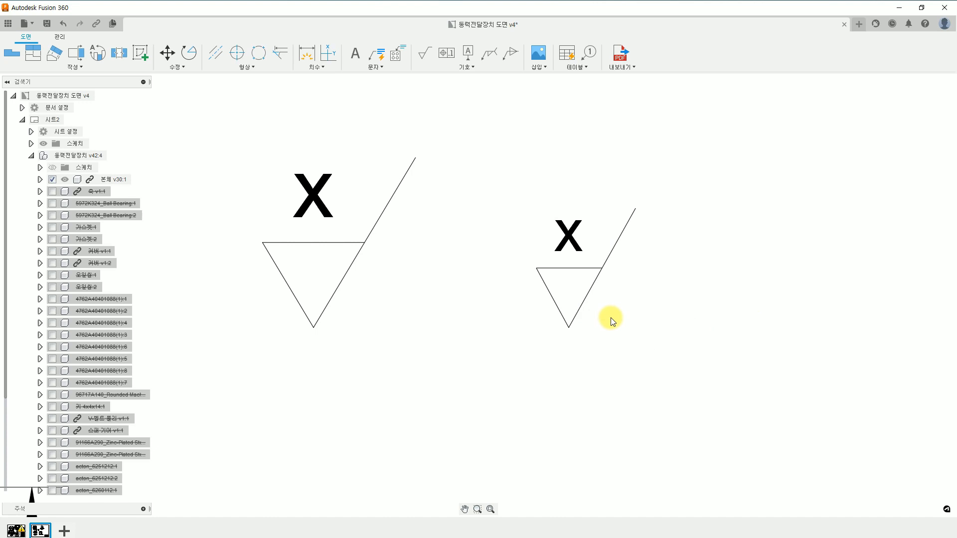
Step: Try placing the larger x symbol freehand on the 12 mm dimension's upper extension line, and shift it back off the line
scroll(610, 319, down, 2)
scroll(611, 319, down, 3)
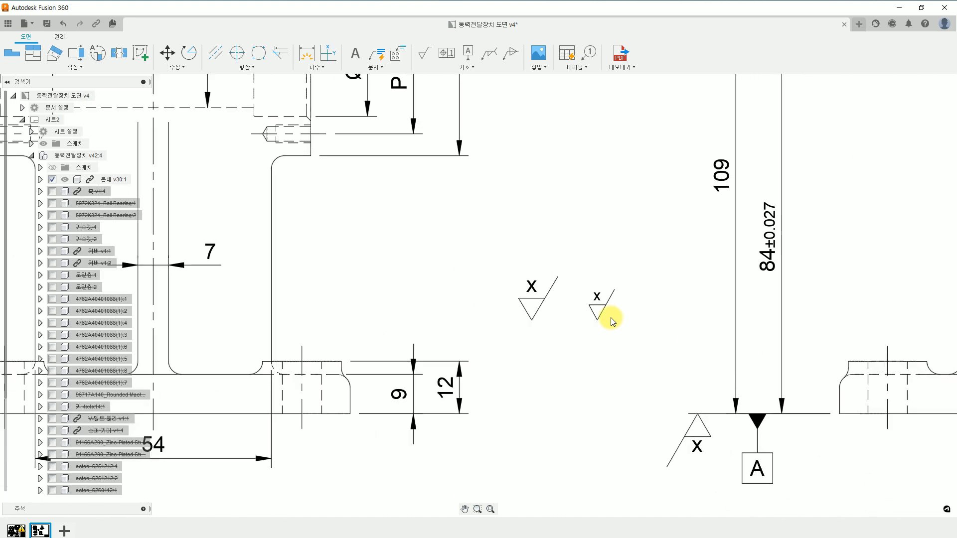
middle_drag(546, 323, 595, 412)
scroll(599, 410, down, 2)
scroll(599, 410, up, 1)
scroll(600, 411, down, 1)
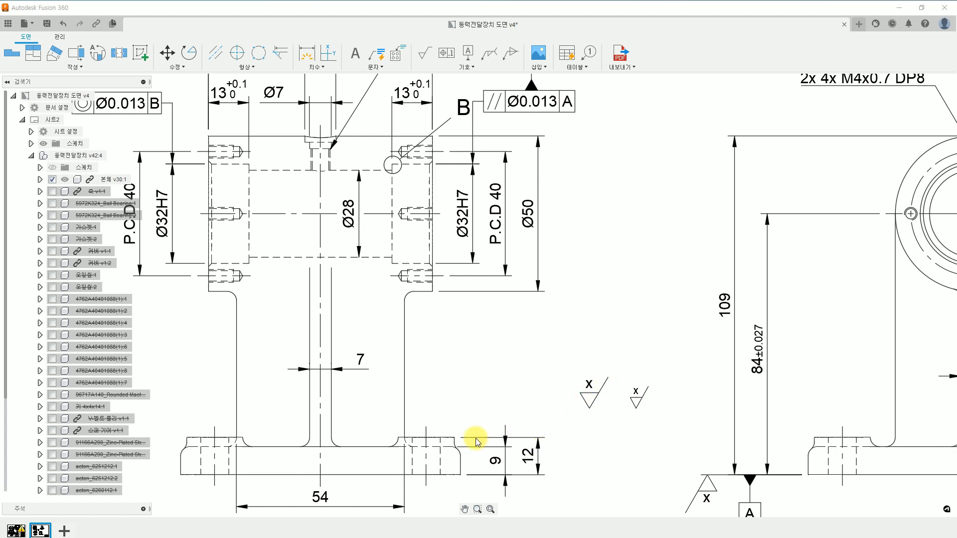
click(591, 408)
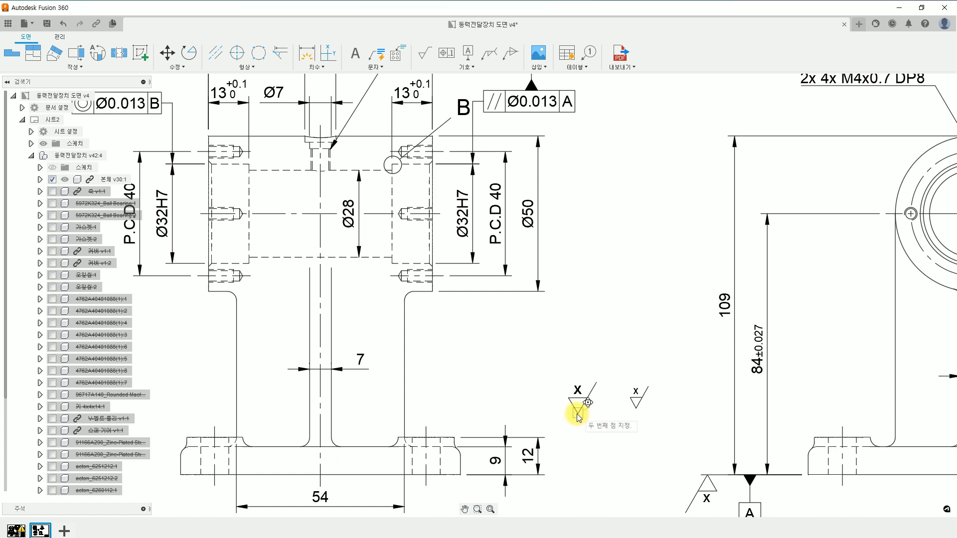
click(545, 439)
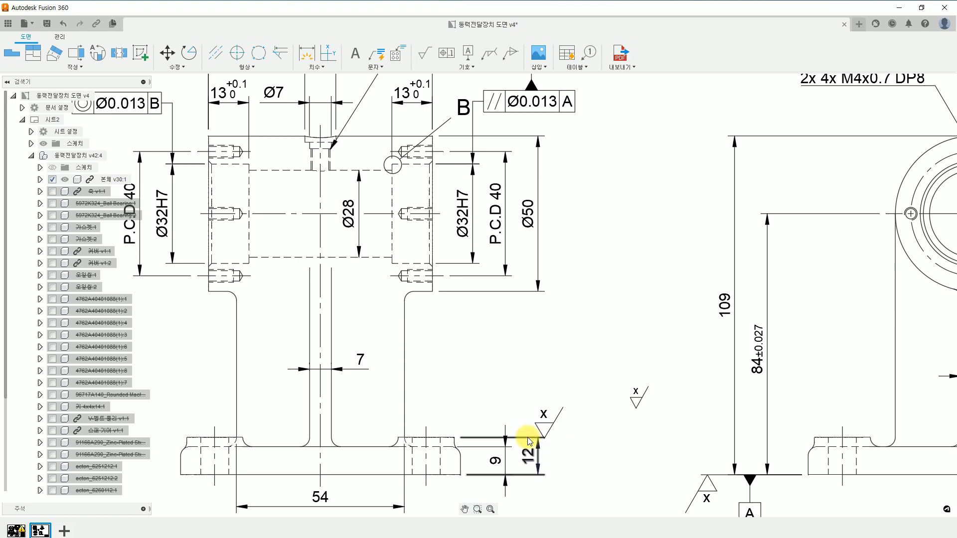
scroll(548, 440, up, 6)
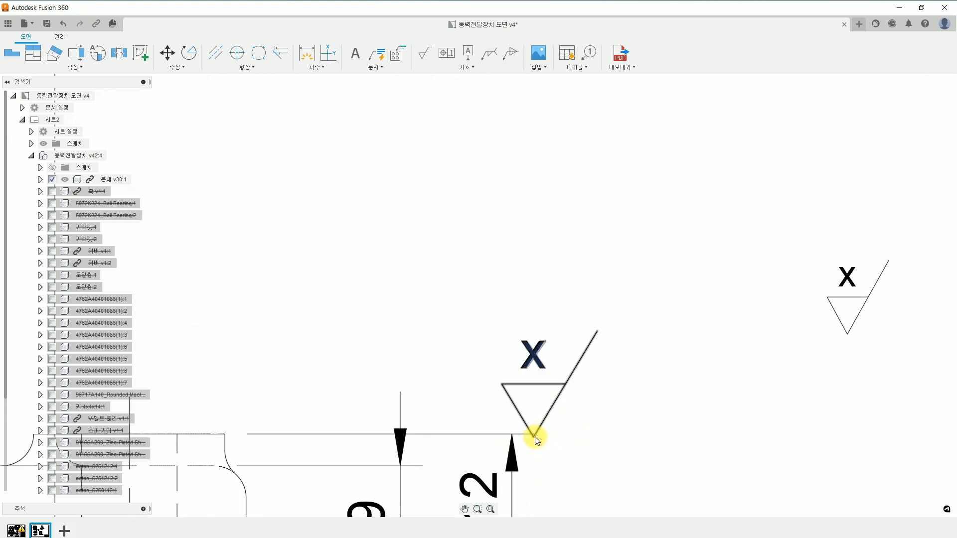
click(555, 401)
click(608, 330)
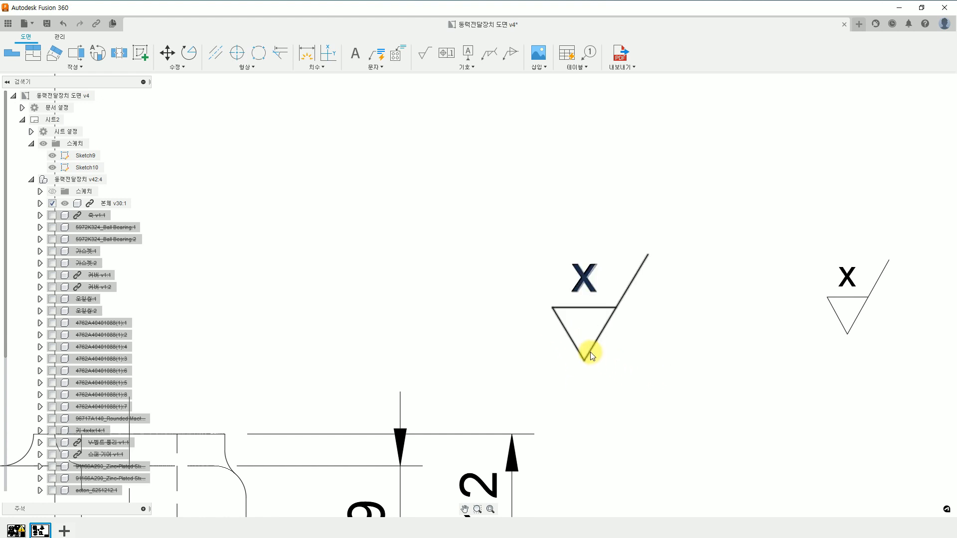
Step: Move the larger x symbol with its tip as base point onto the 12 mm dimension's upper extension line
click(171, 62)
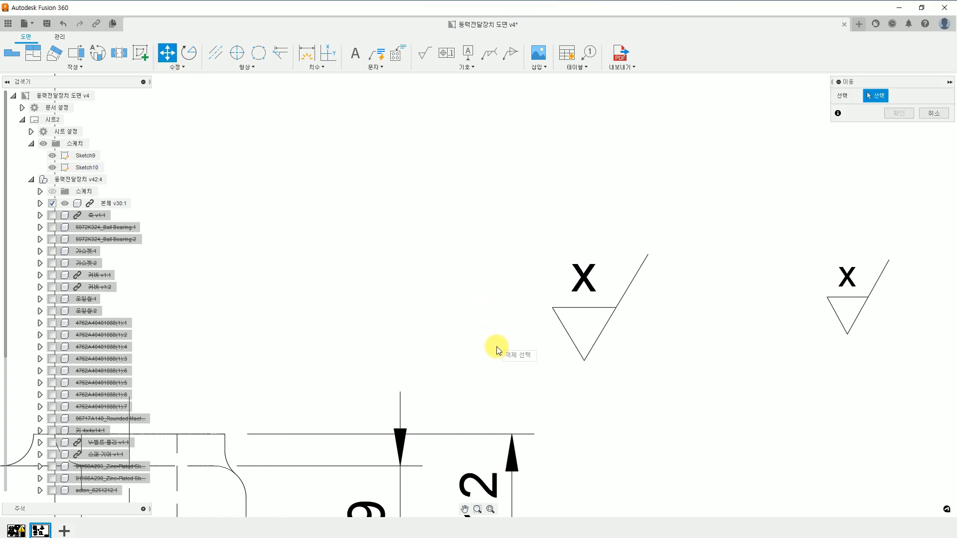
click(588, 354)
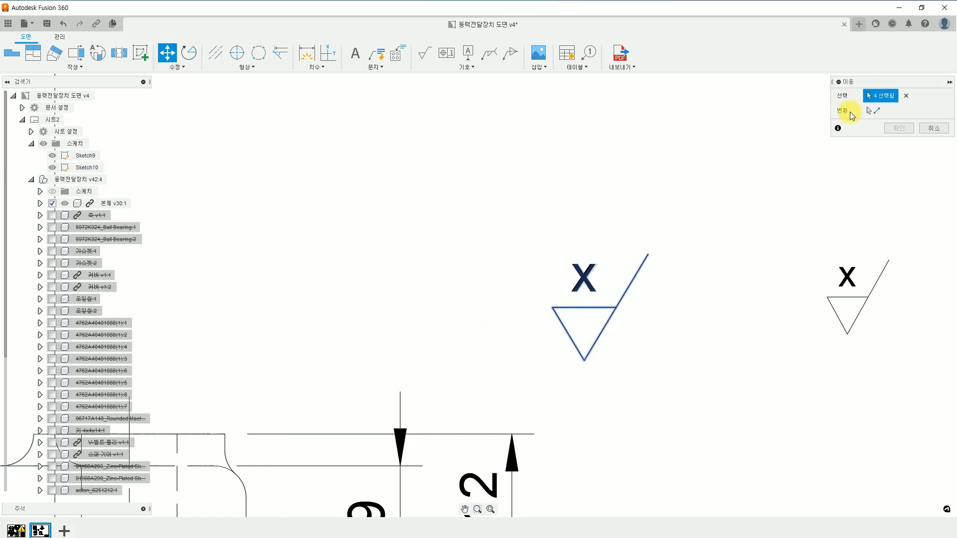
click(872, 110)
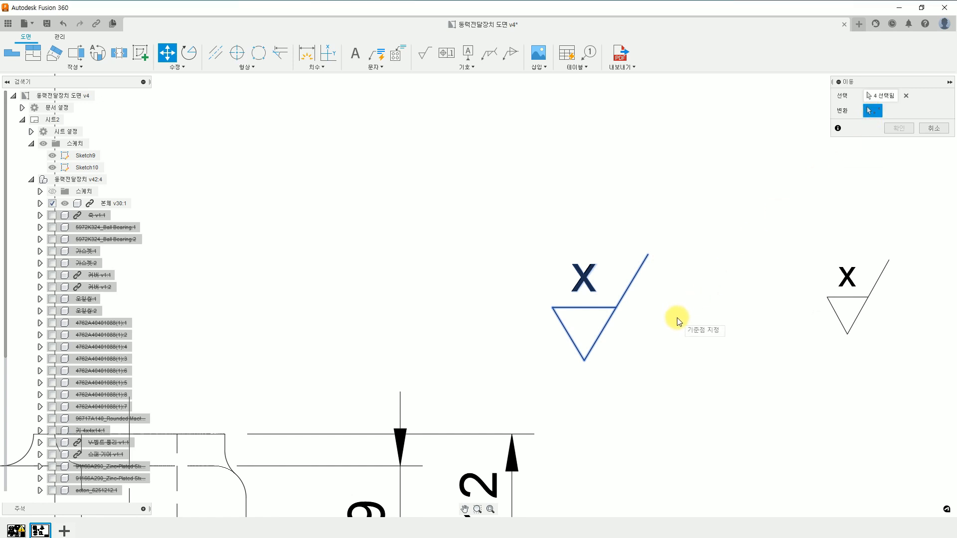
click(587, 363)
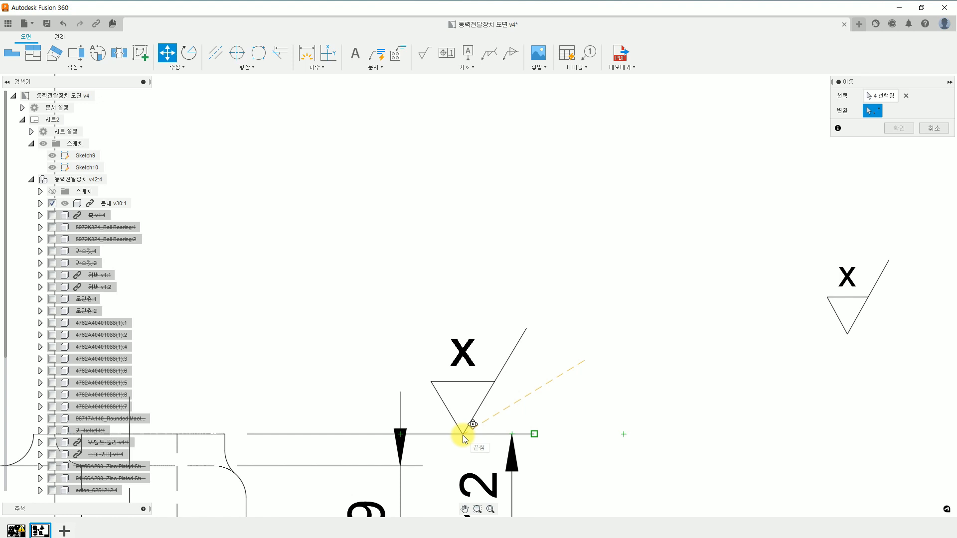
click(463, 435)
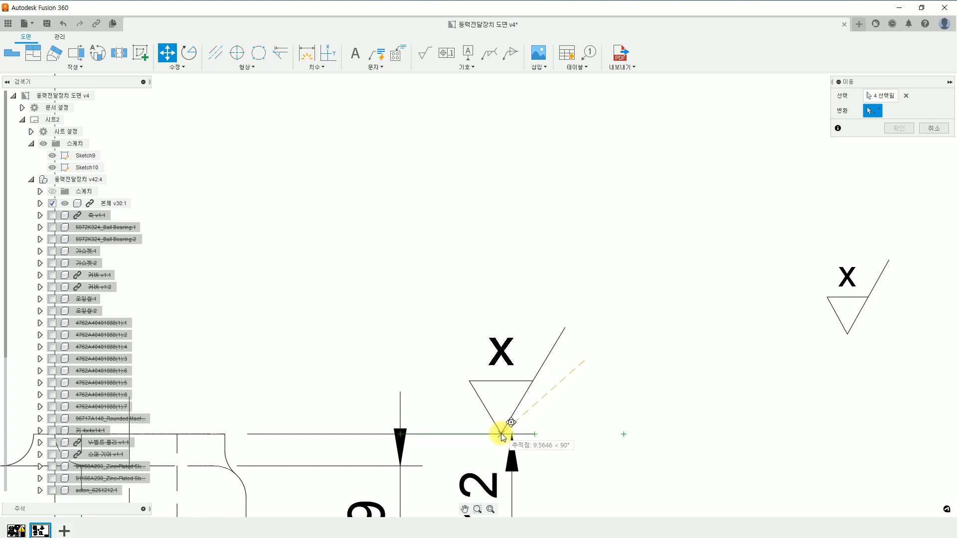
click(463, 438)
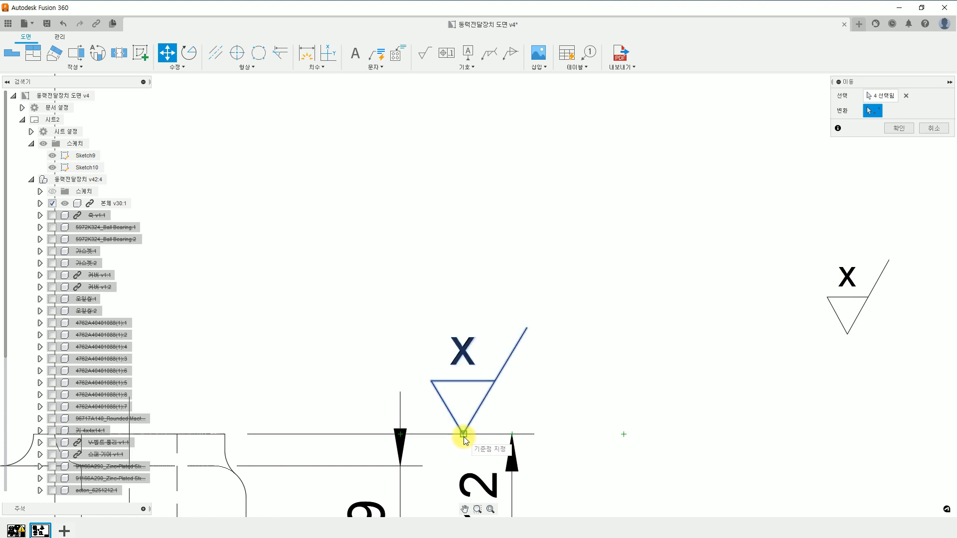
click(899, 129)
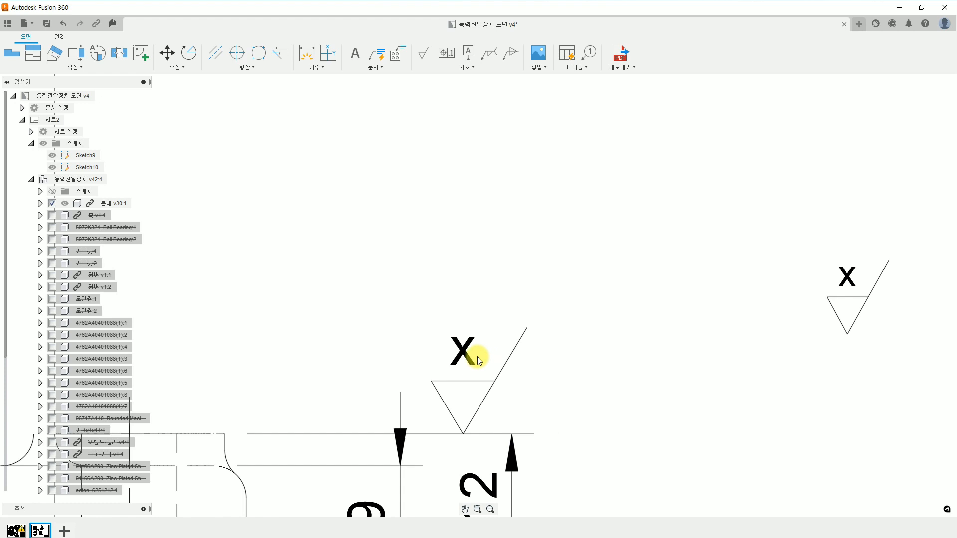
Step: Edit the larger symbol's sketch to replace its letter with w, and finish the sketch
click(464, 360)
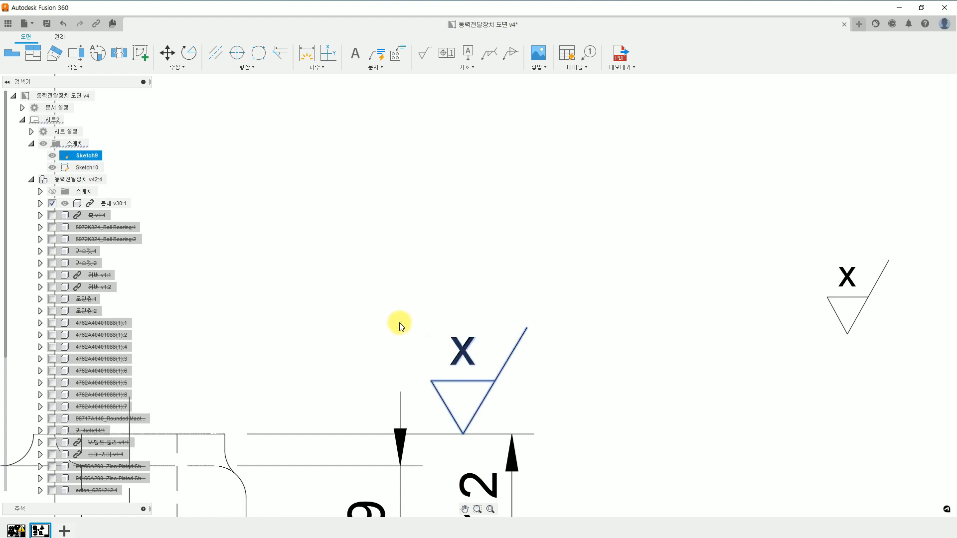
double_click(70, 157)
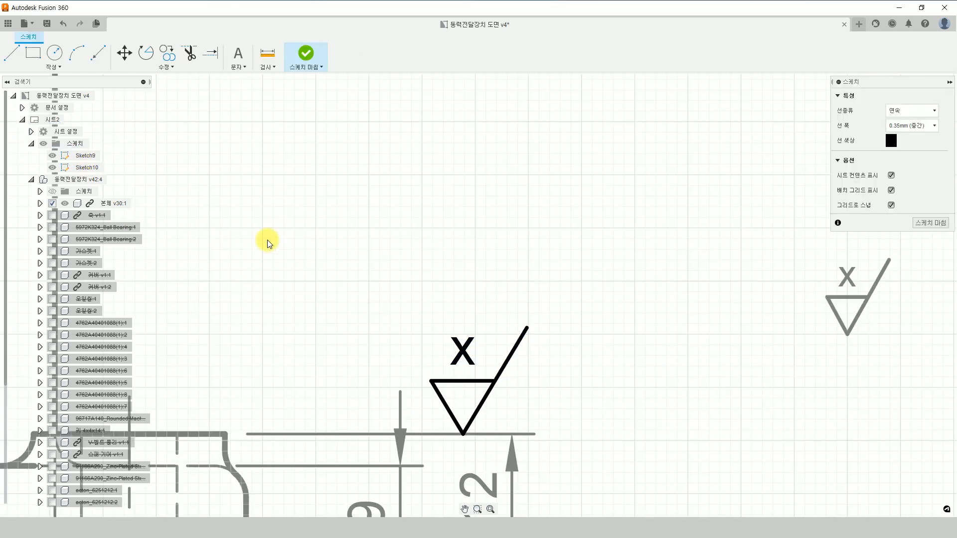
double_click(463, 354)
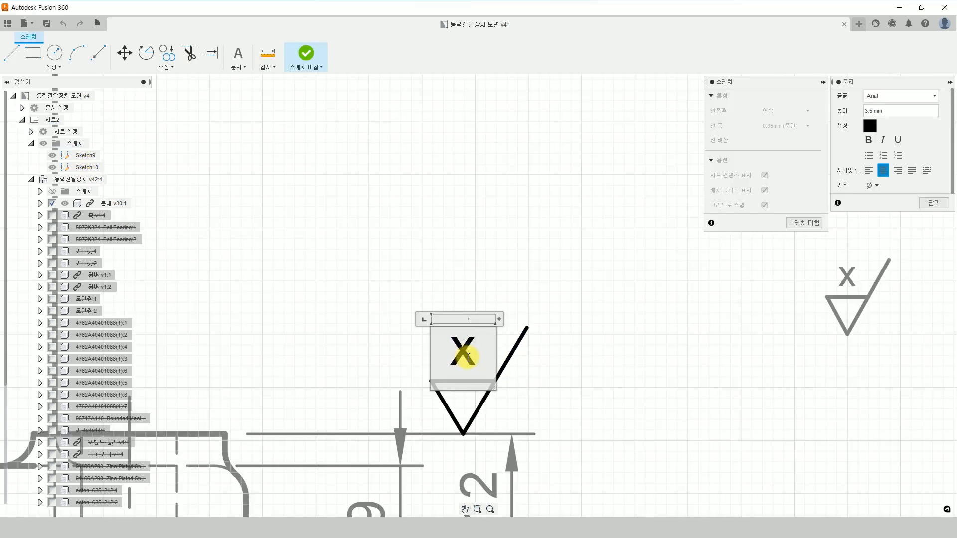
key(BackSpace)
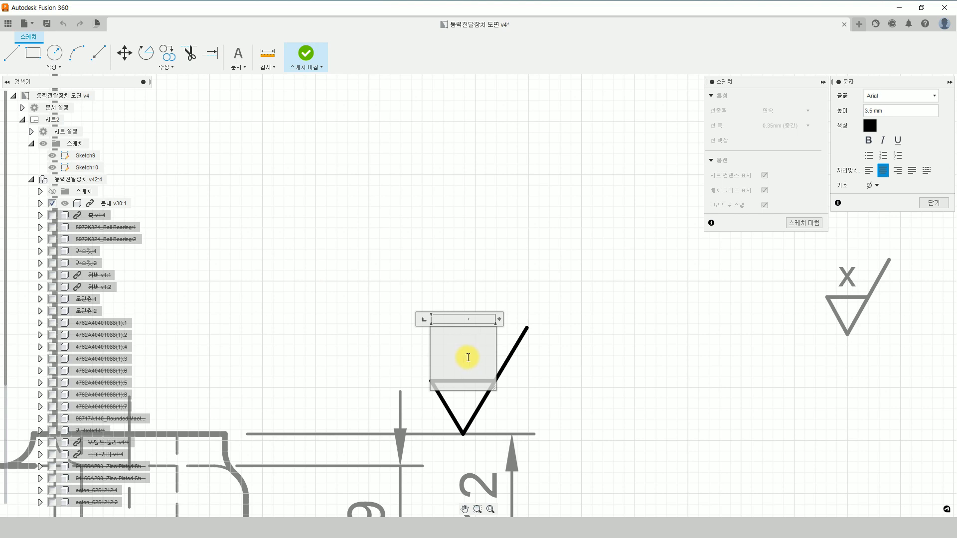
text(W)
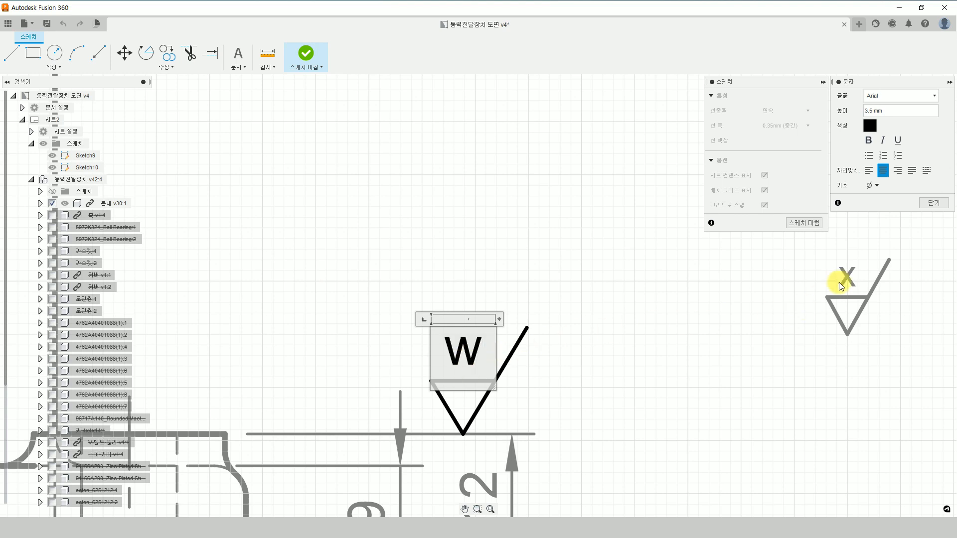
click(812, 223)
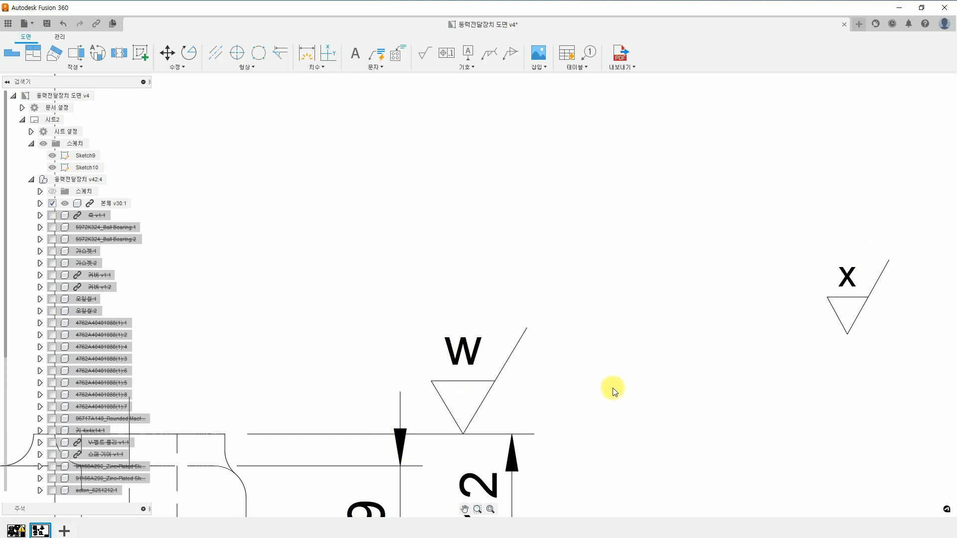
Step: Move the smaller x symbol with its tip as base point onto the lower extension line of the right-hand Ø32H7 dimension
scroll(613, 388, down, 1)
scroll(612, 387, down, 5)
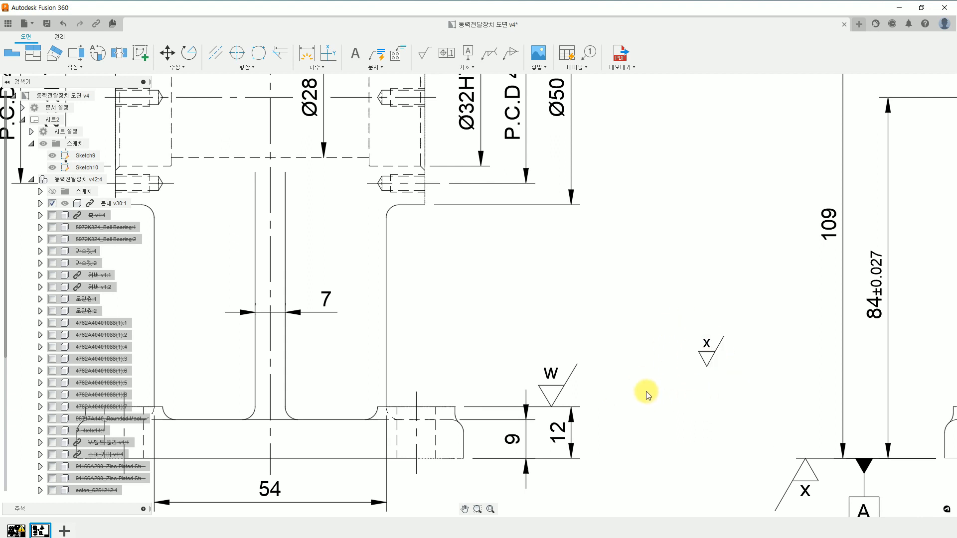
middle_drag(600, 333, 609, 429)
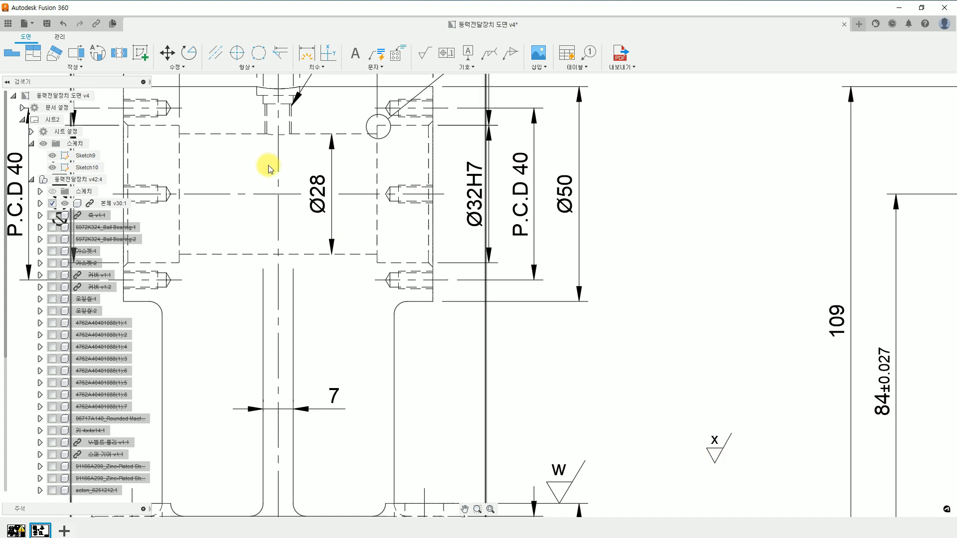
click(167, 53)
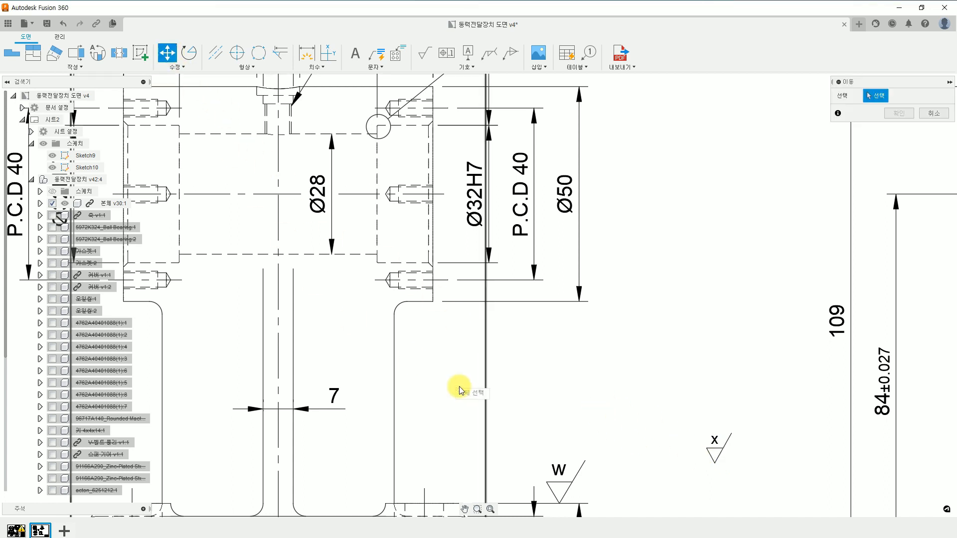
click(718, 451)
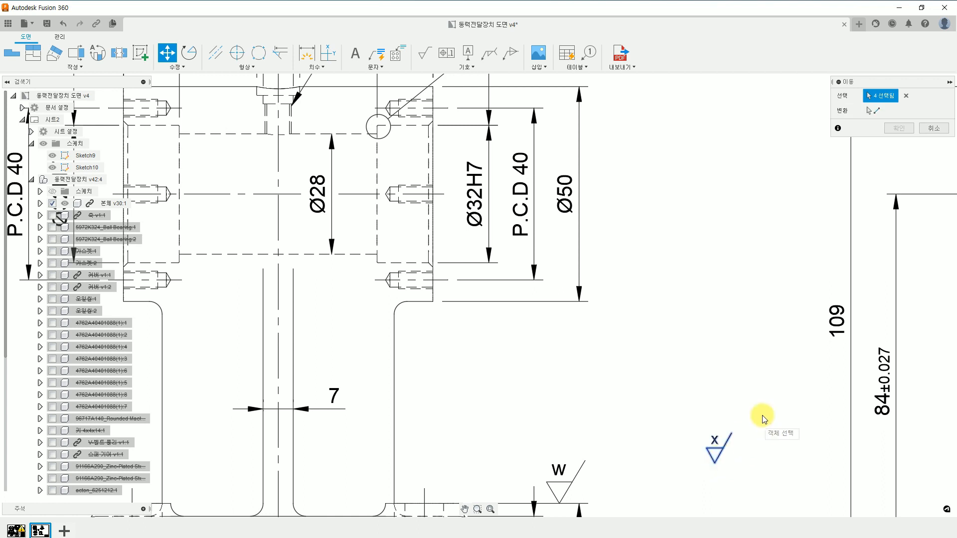
click(871, 110)
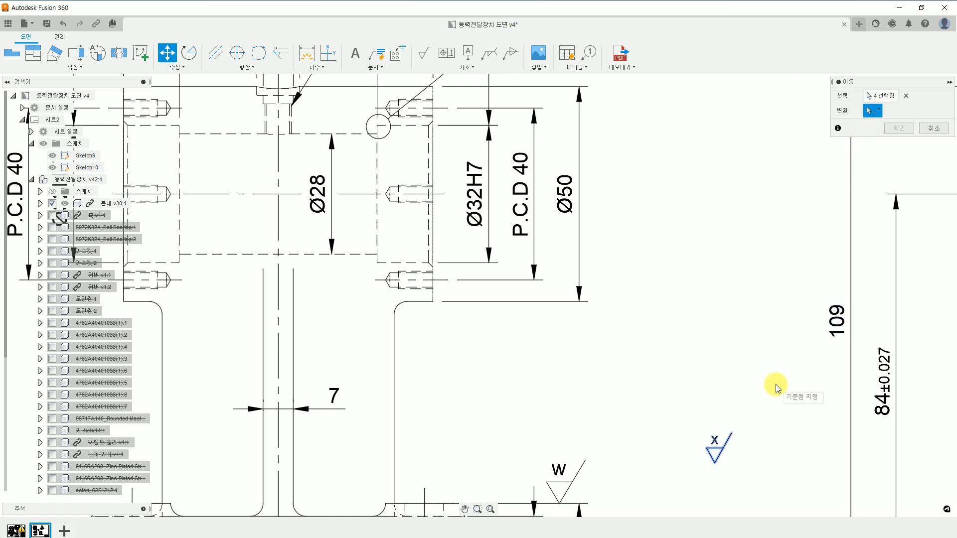
click(715, 463)
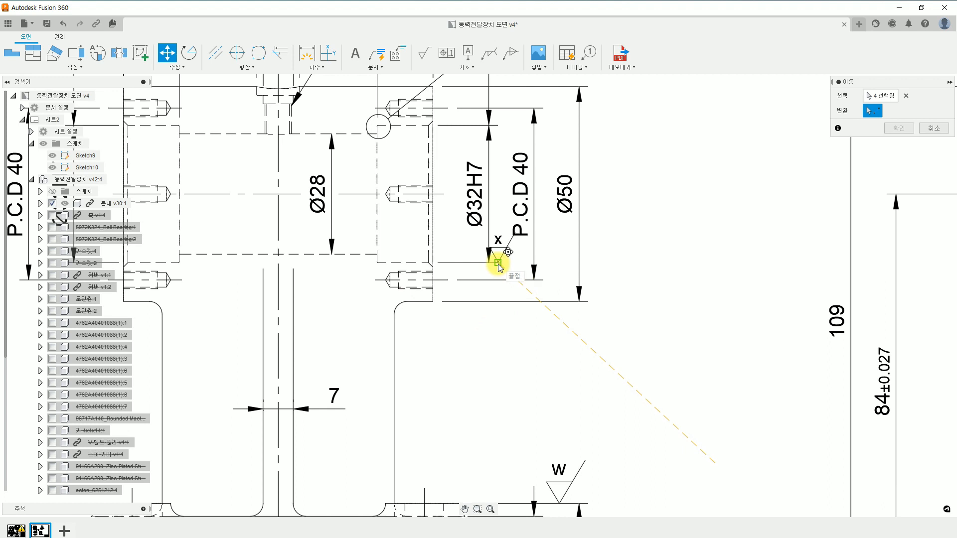
click(455, 268)
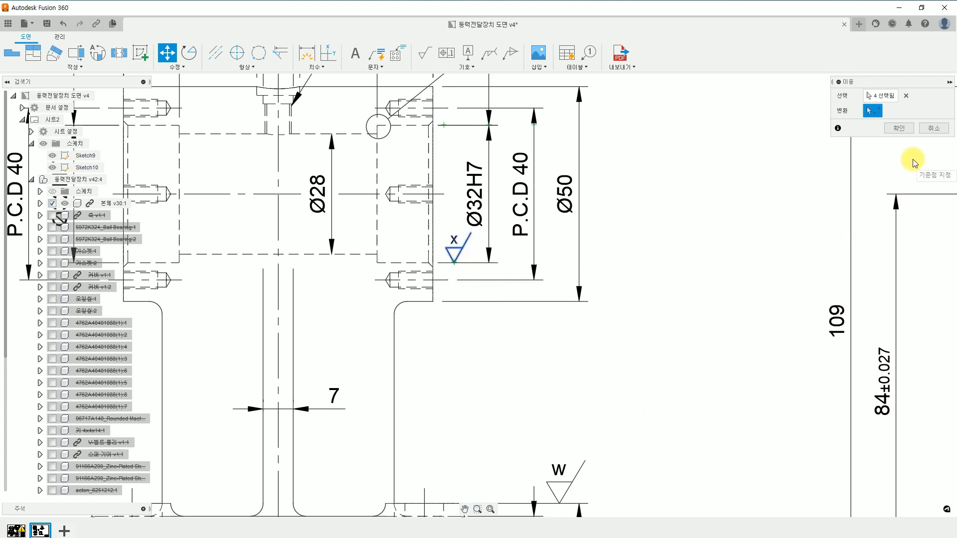
click(899, 129)
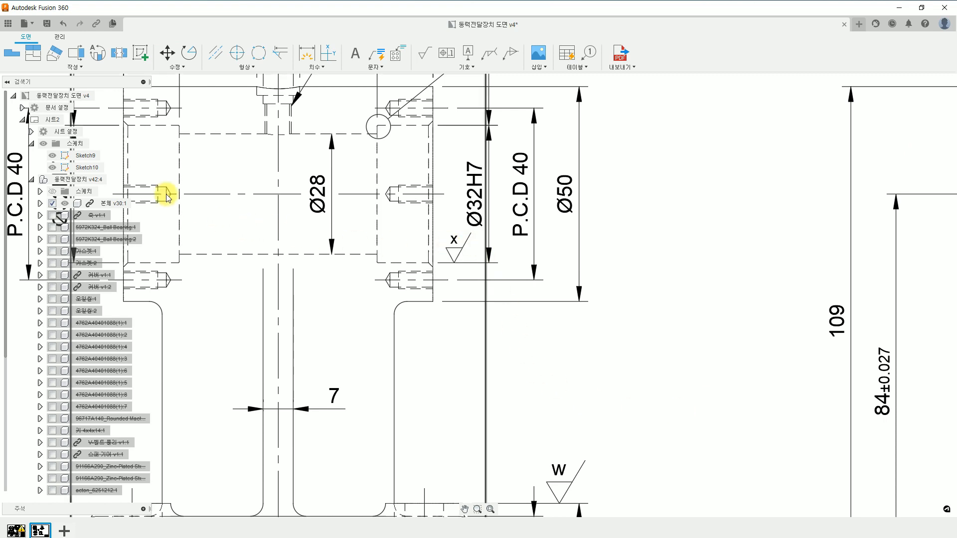
Step: Edit the smaller symbol's sketch to replace its letter with y, and finish the sketch
double_click(94, 169)
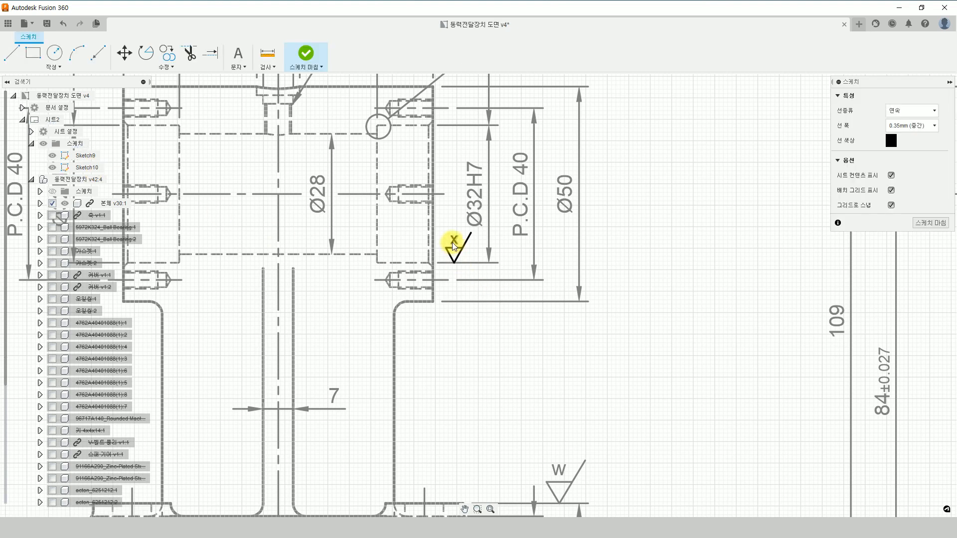
double_click(452, 239)
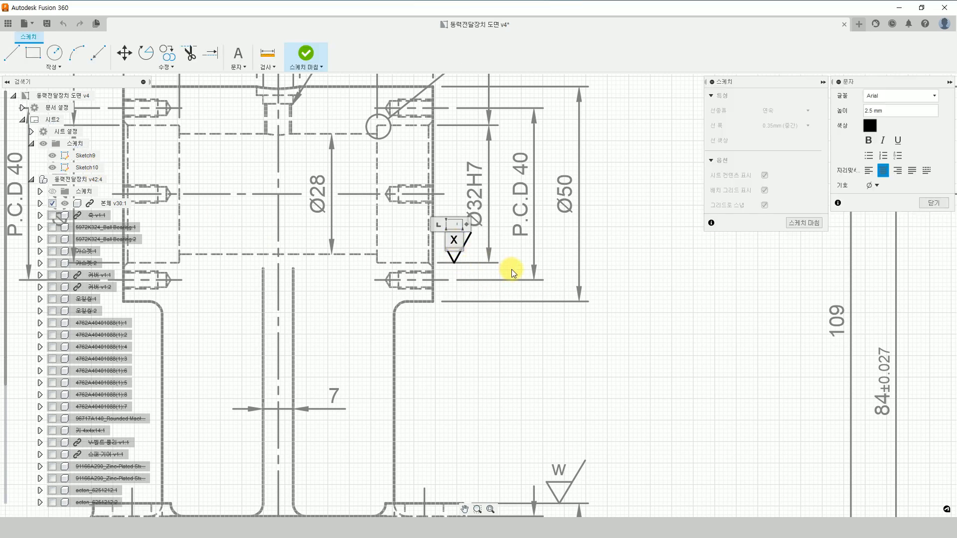
key(BackSpace)
text(y)
click(810, 223)
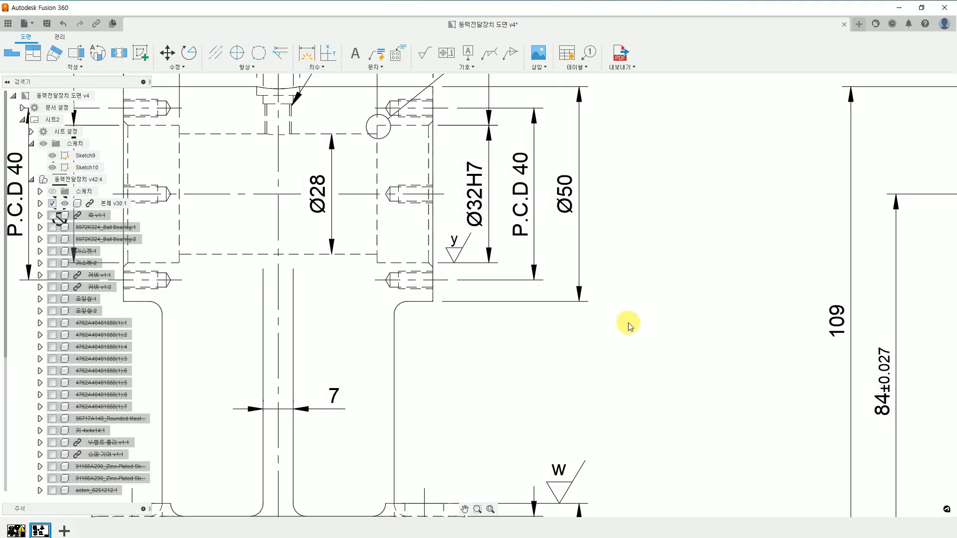
Step: Copy the y symbol beside the right-hand Ø32H7 dimension and paste the duplicate in place
middle_drag(482, 357, 547, 349)
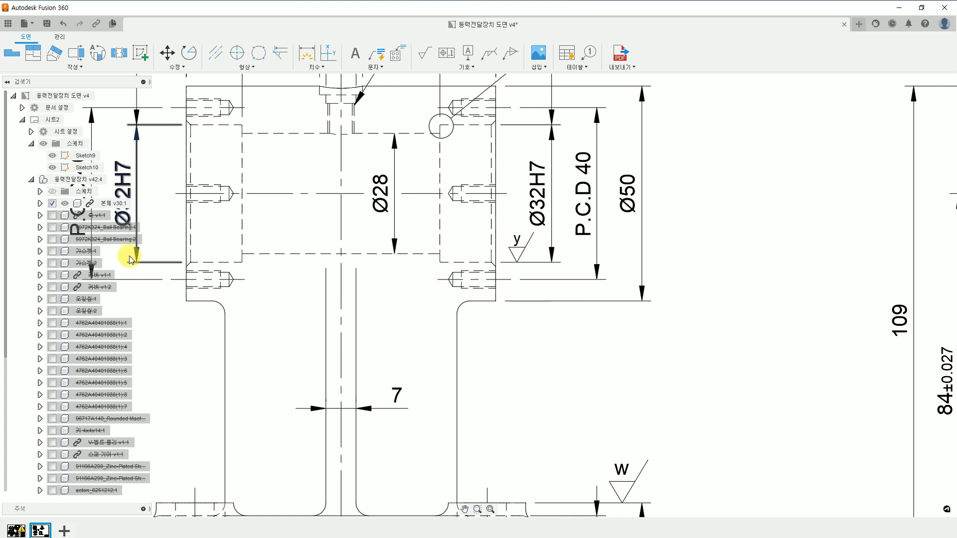
middle_drag(208, 272, 340, 303)
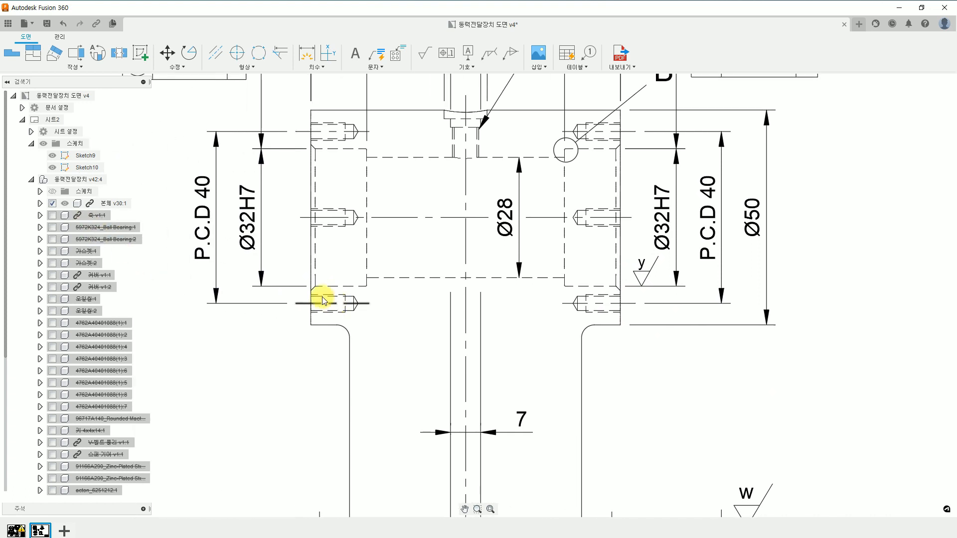
click(645, 281)
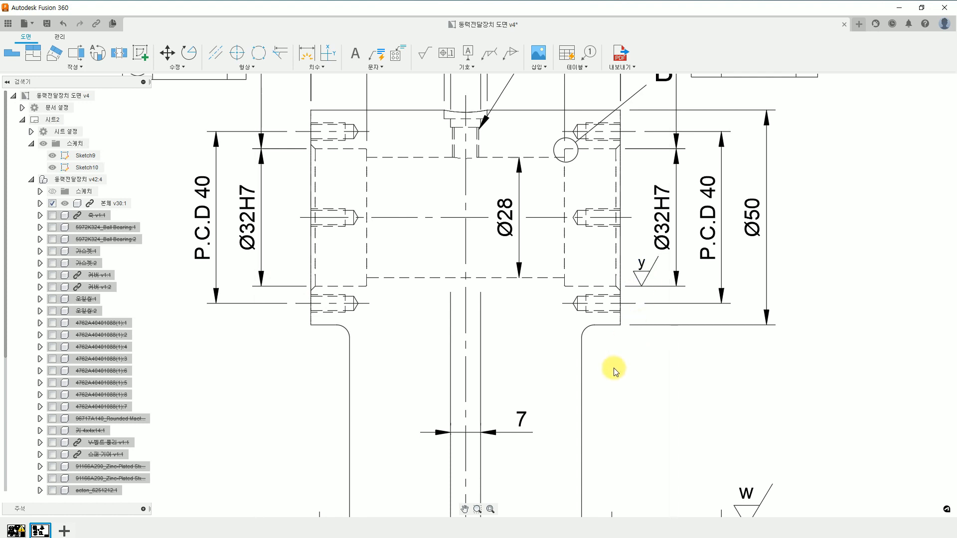
key(m)
click(642, 272)
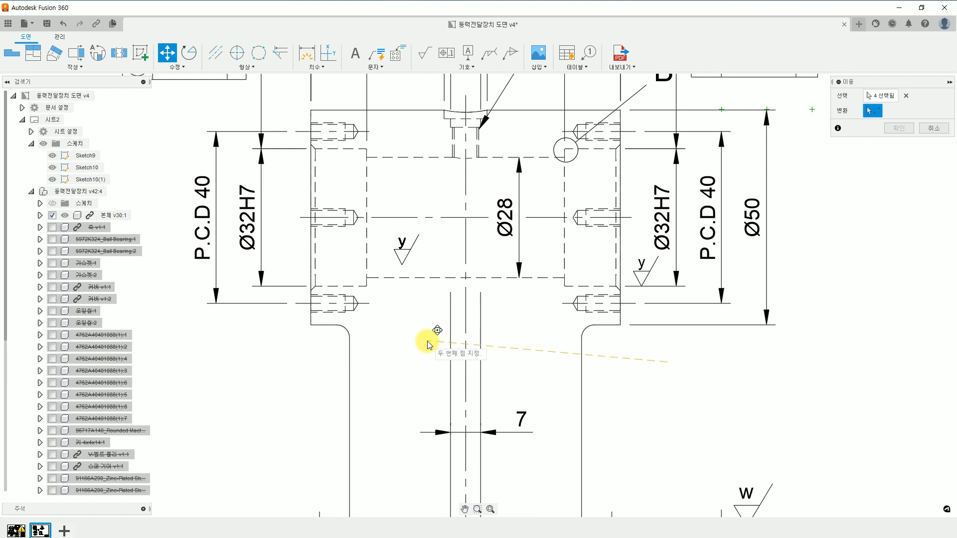
click(672, 365)
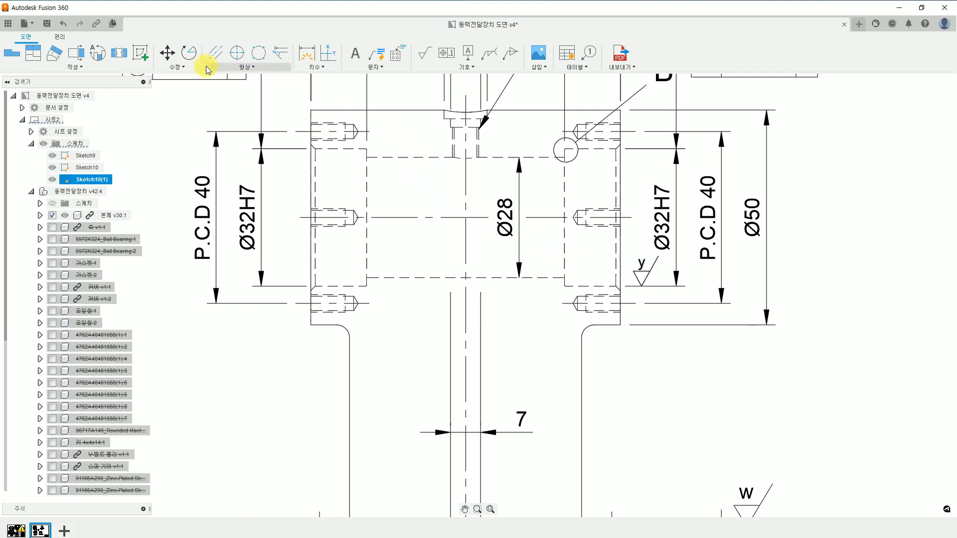
Step: Move the duplicate y symbol with its tip as base point onto the left-hand Ø32H7 dimension's lower extension line
click(167, 52)
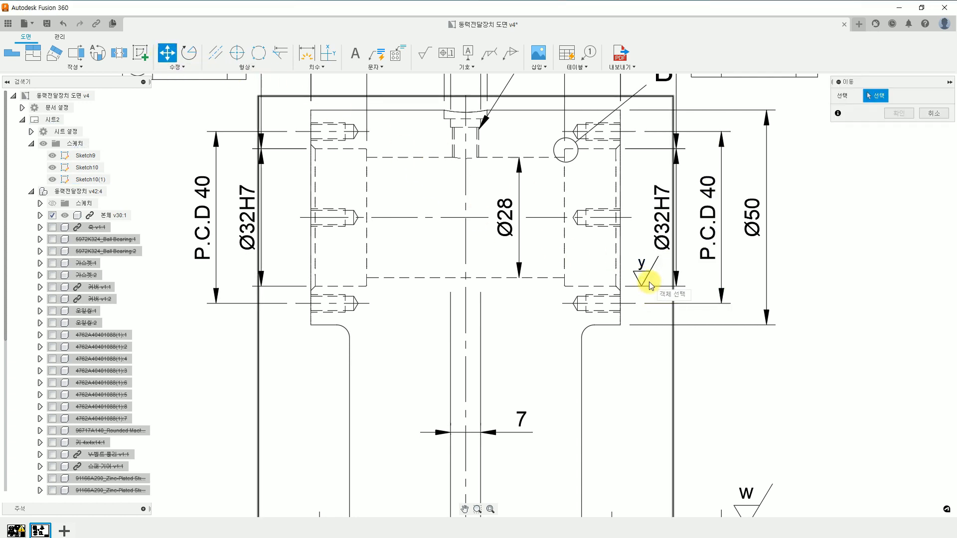
click(645, 276)
click(873, 110)
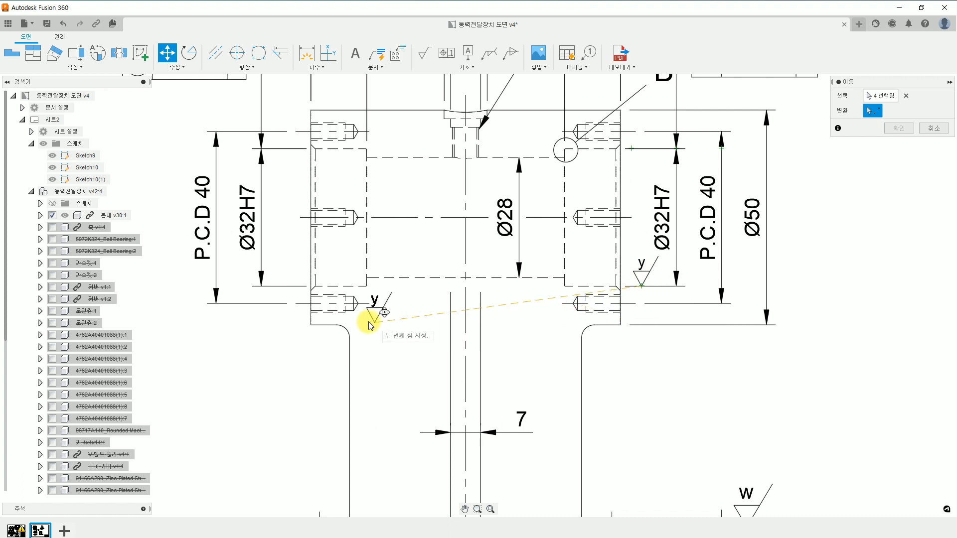
click(283, 290)
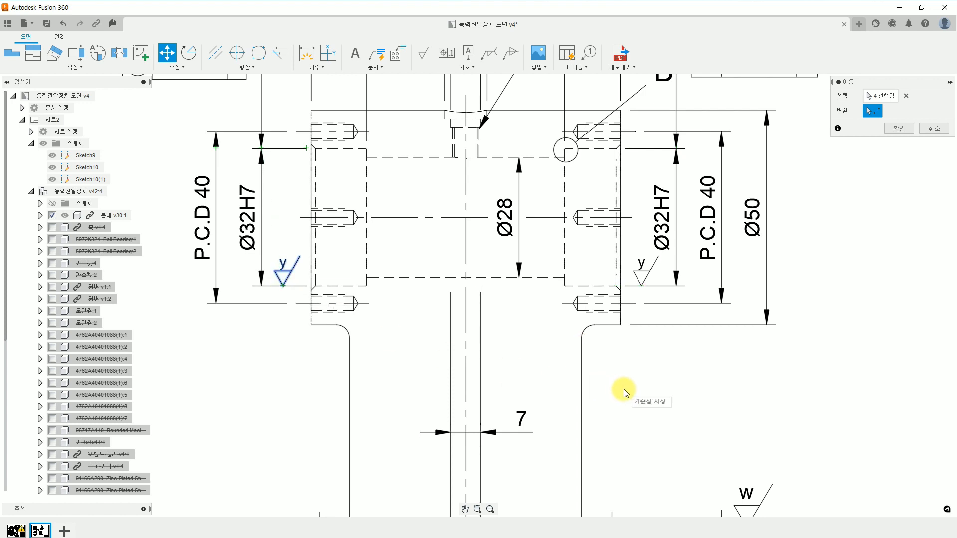
click(899, 128)
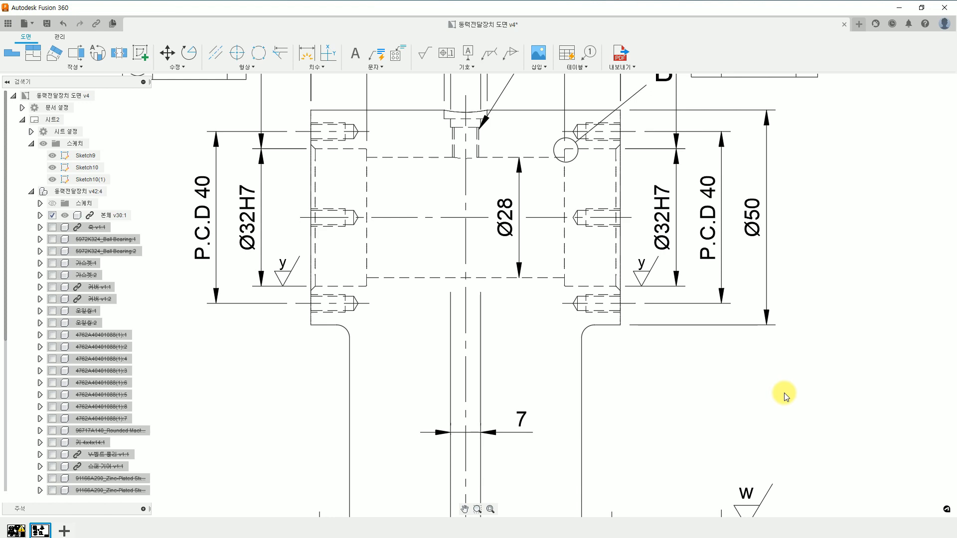
scroll(785, 393, down, 3)
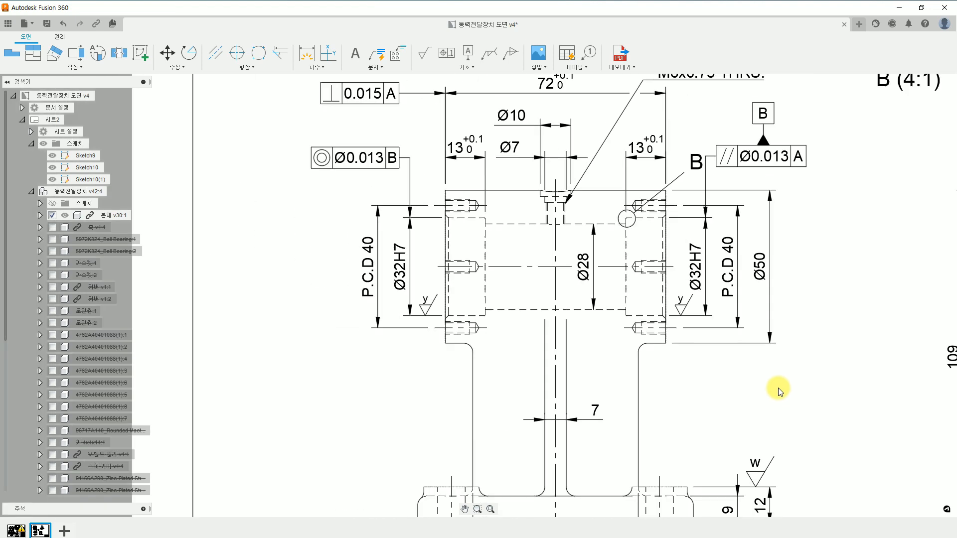
middle_drag(789, 429, 735, 408)
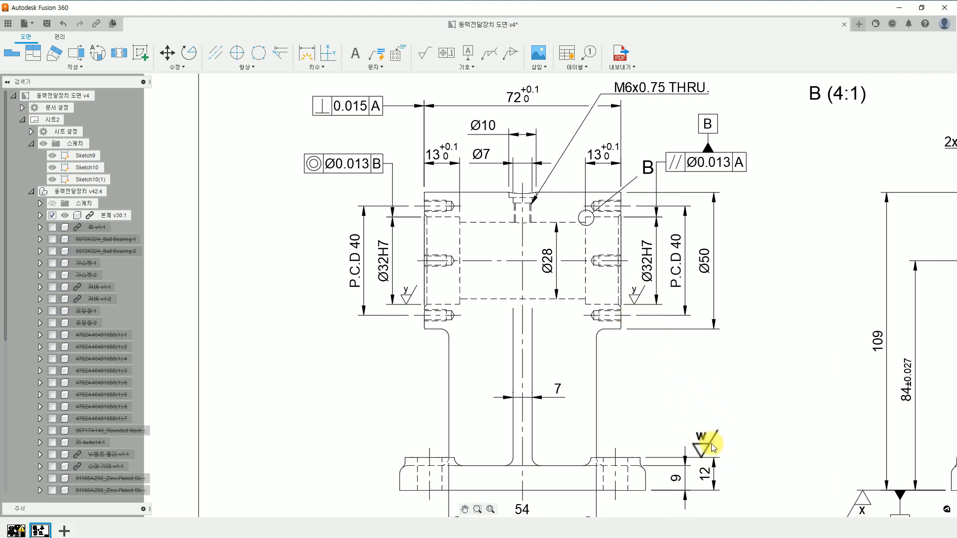
middle_drag(791, 449, 671, 390)
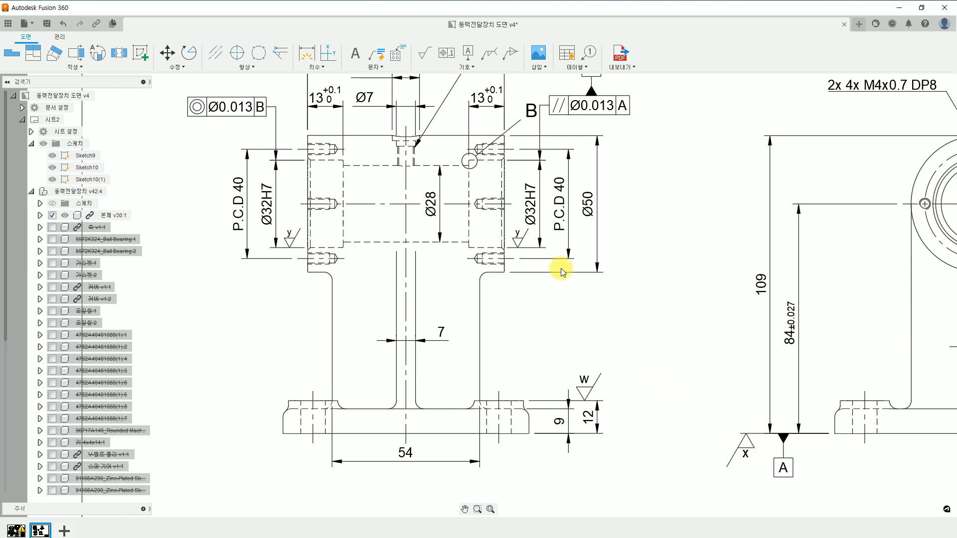
click(425, 55)
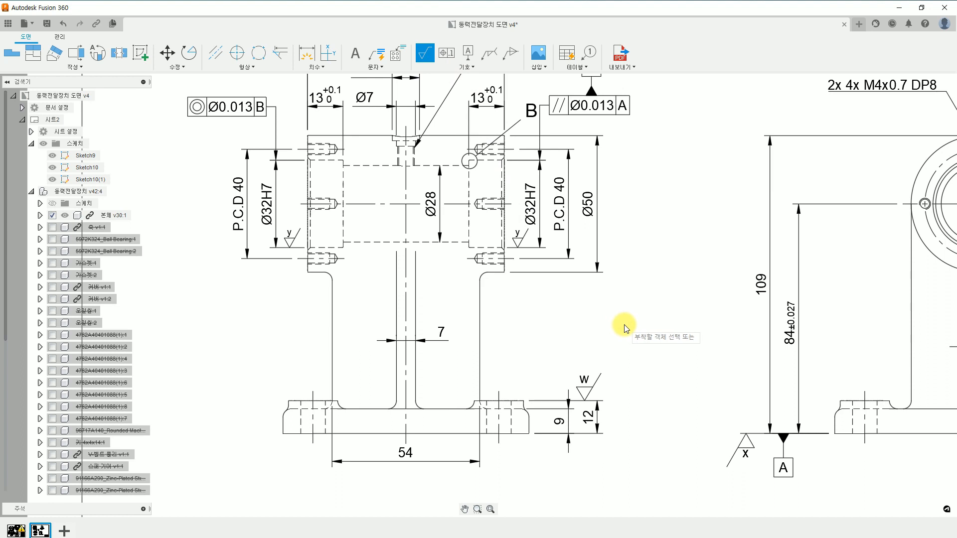
key(Escape)
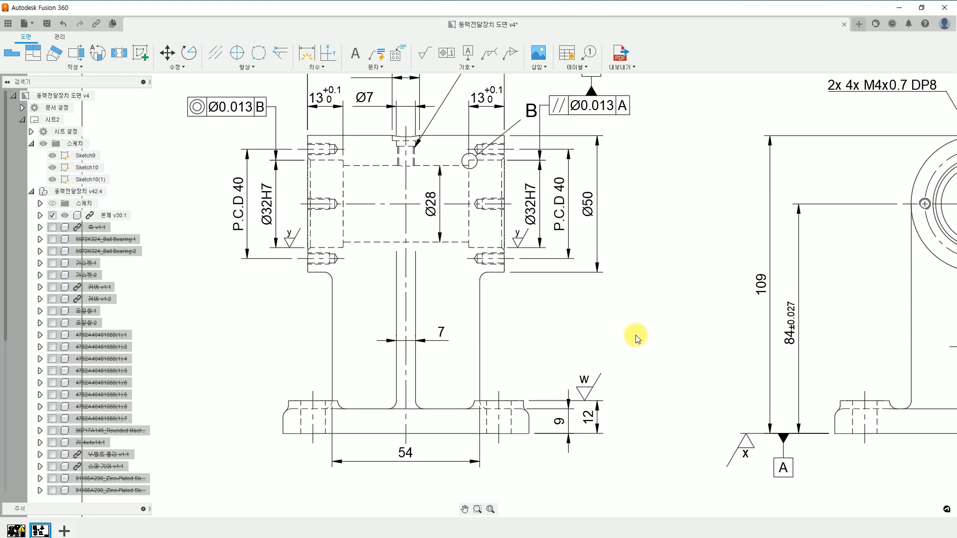
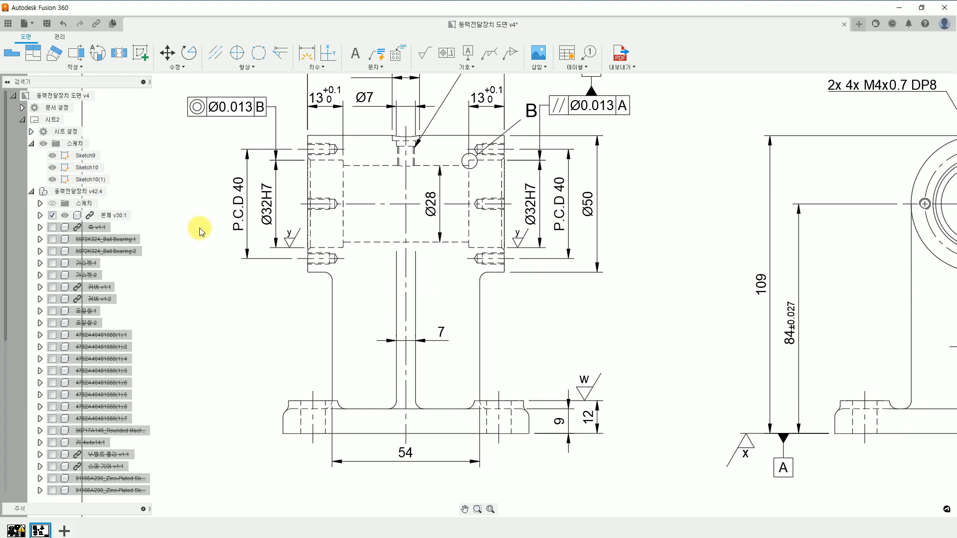
Step: Try the small text height group in the document settings, and set the group back to medium
click(79, 108)
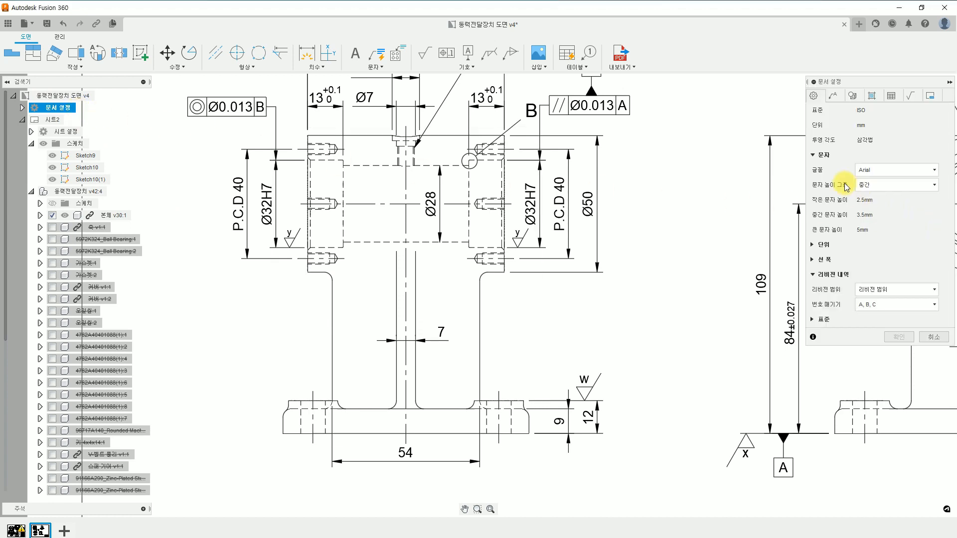
click(880, 184)
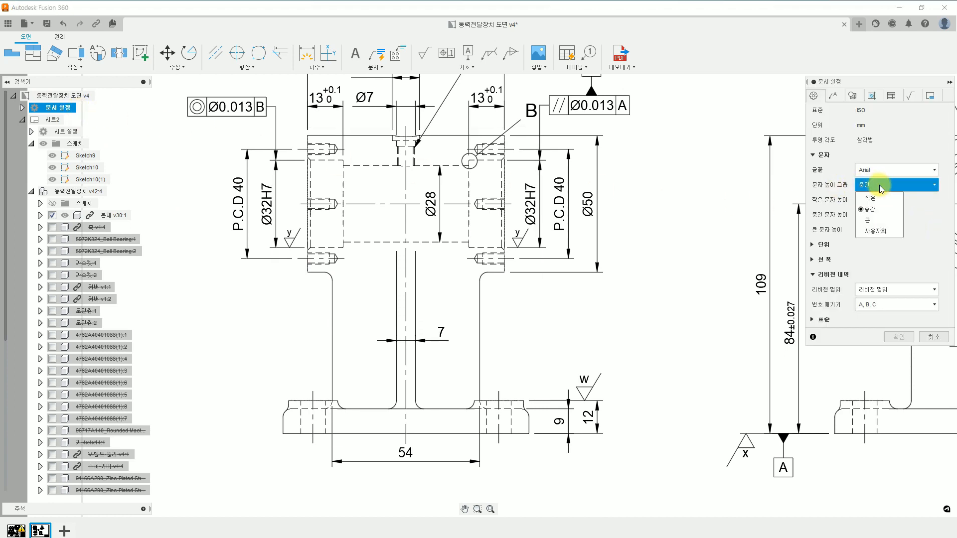
click(878, 197)
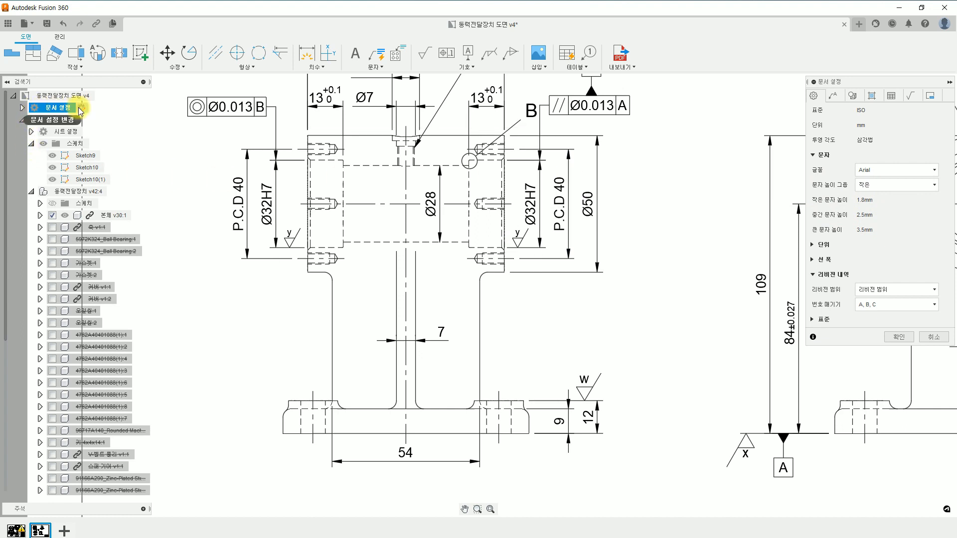
click(880, 186)
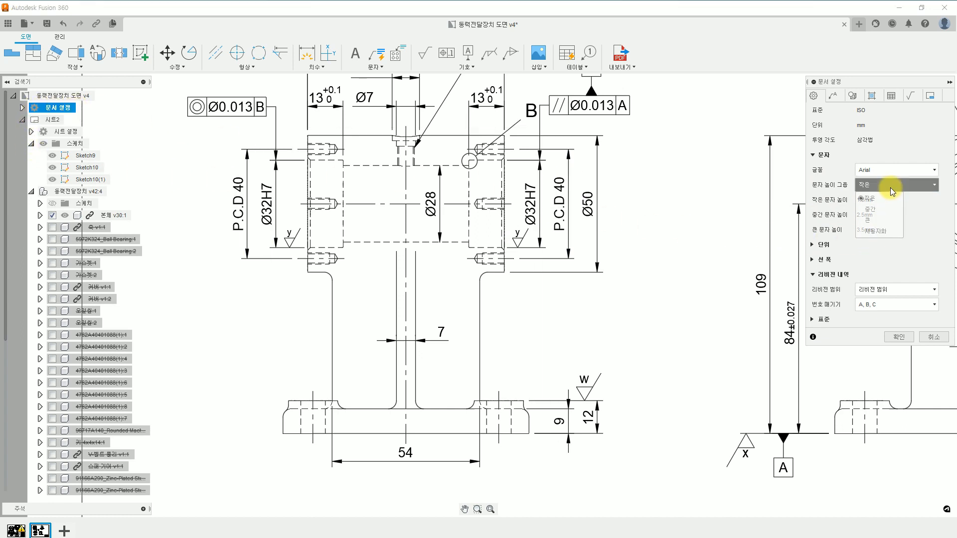
click(883, 208)
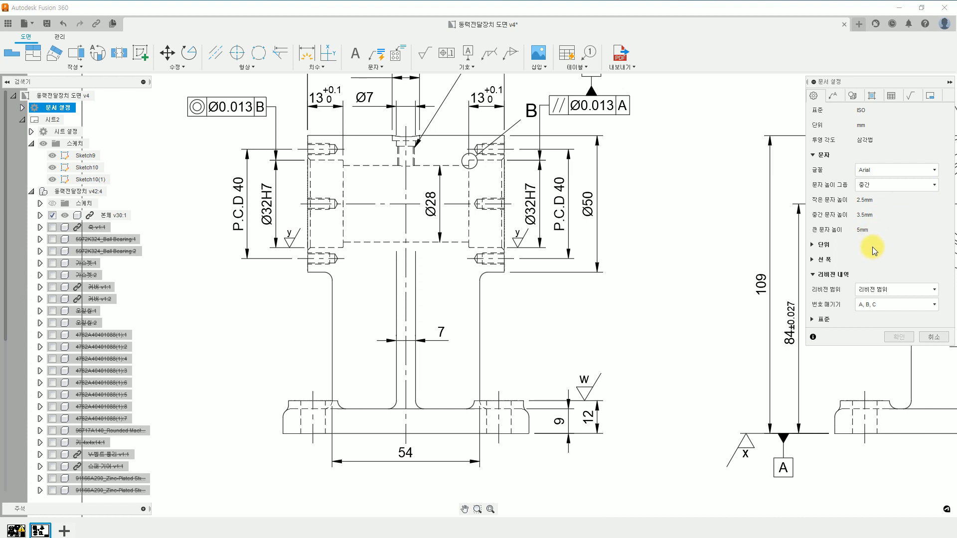
Step: Keep the line width group at medium, turn on line width display in the document settings, and apply the change
click(813, 245)
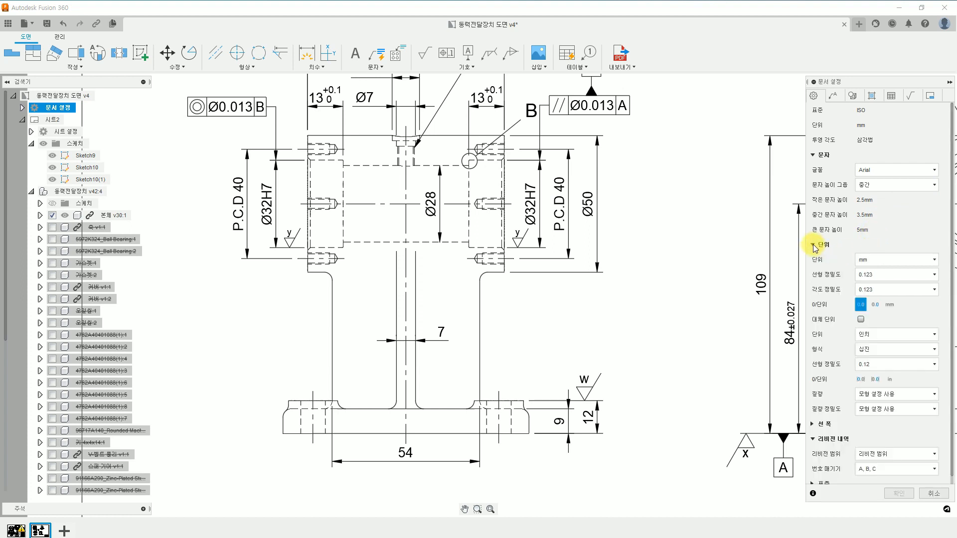
scroll(818, 329, down, 1)
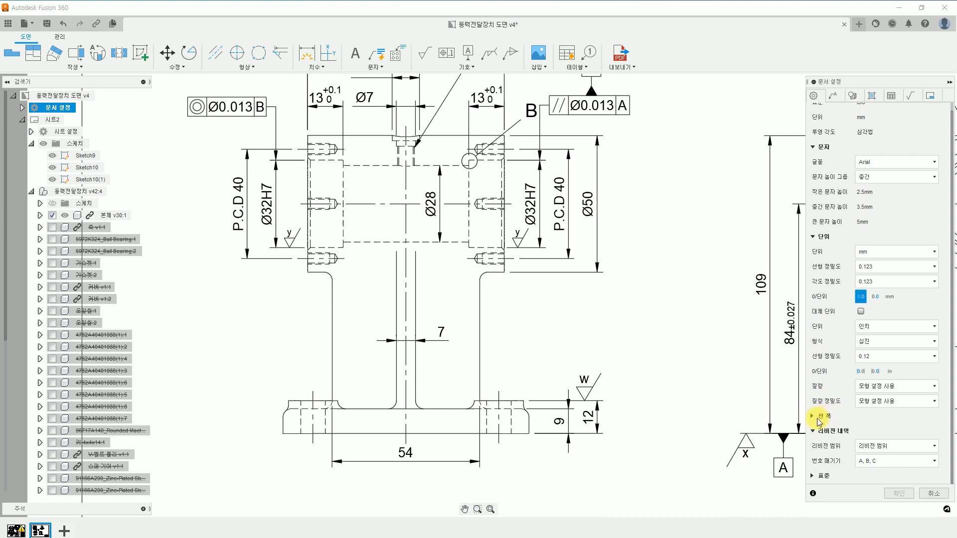
click(820, 416)
scroll(848, 414, down, 5)
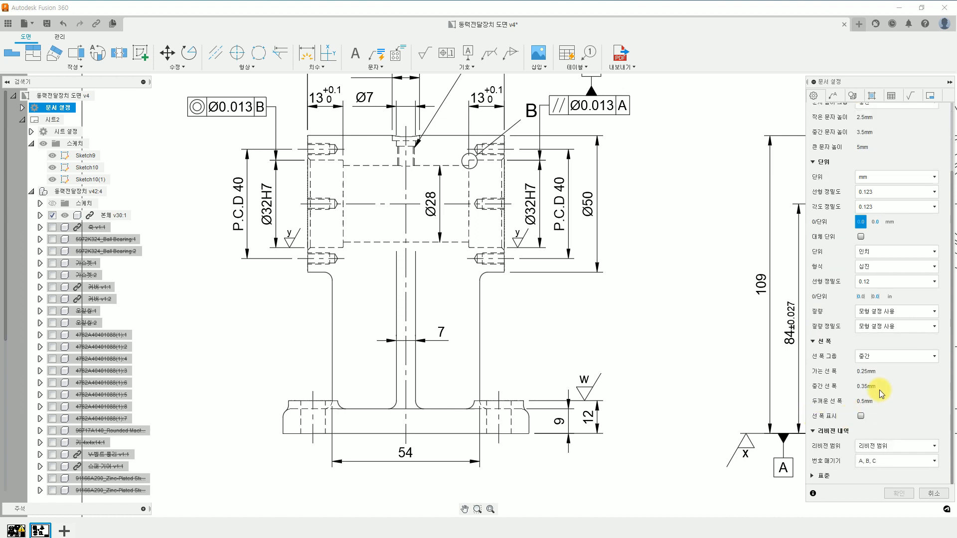
click(906, 356)
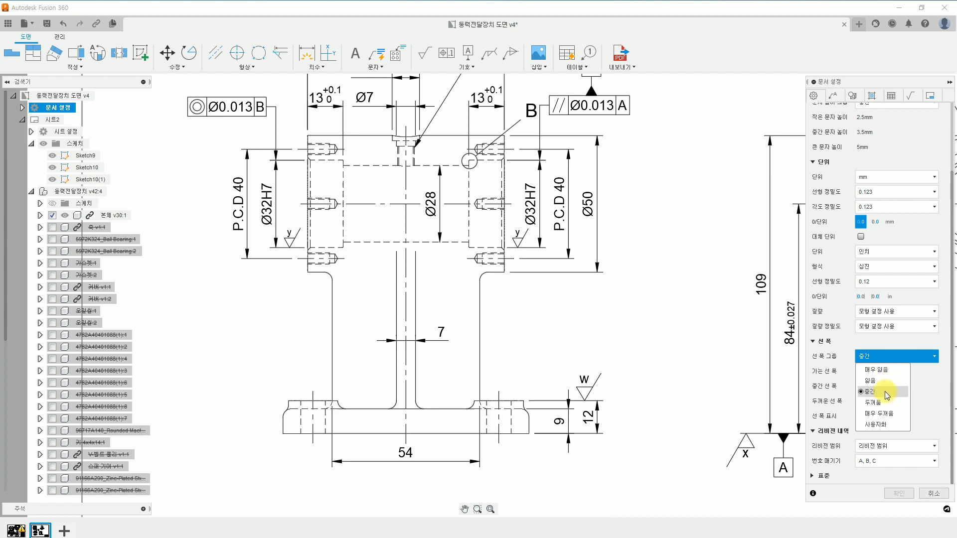
click(884, 355)
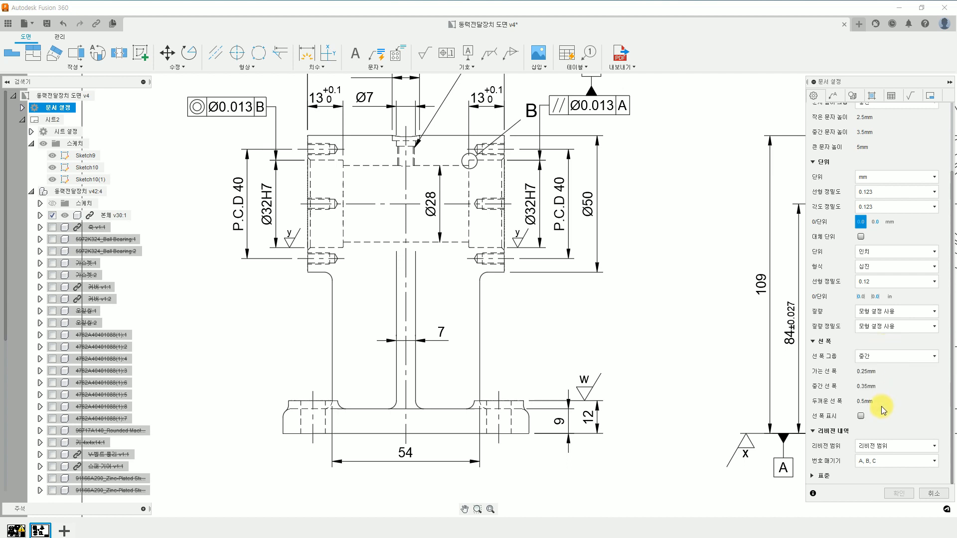
click(862, 416)
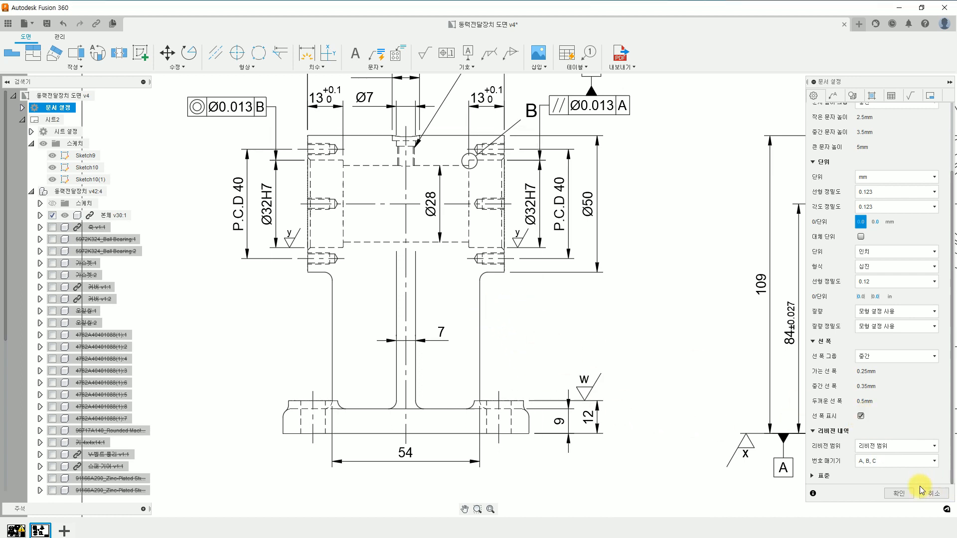
click(899, 493)
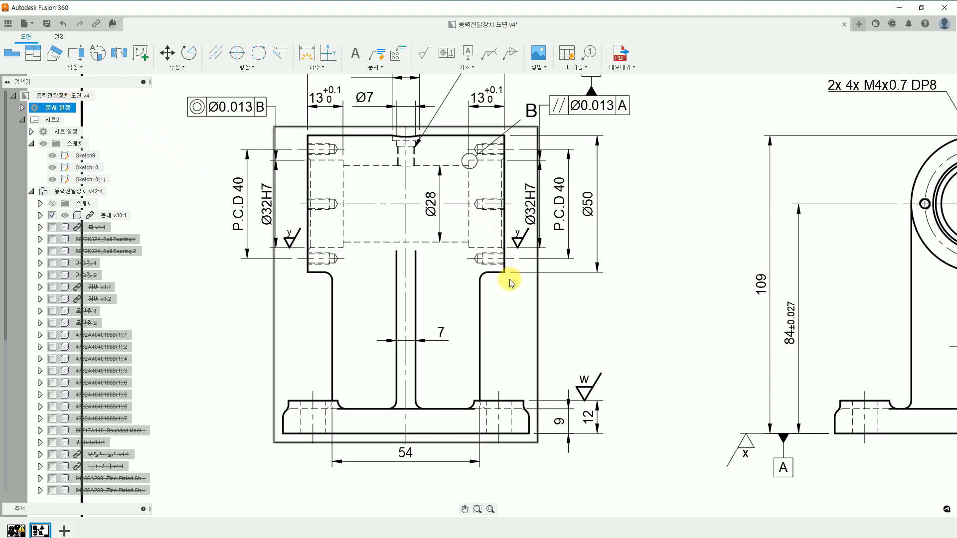
Step: Review the annotation line widths, line types and colours for dimensions, labels, notes and sketches in the document settings
click(83, 109)
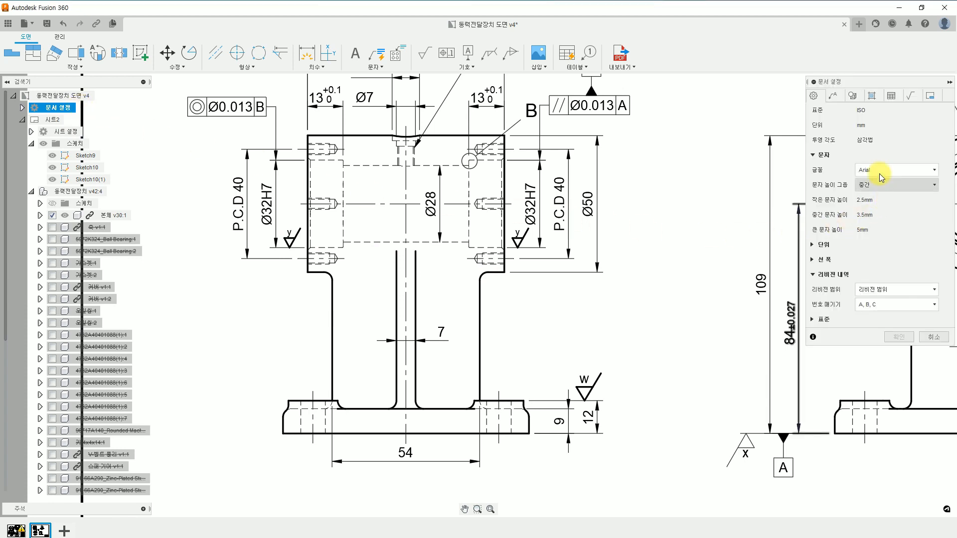
click(839, 96)
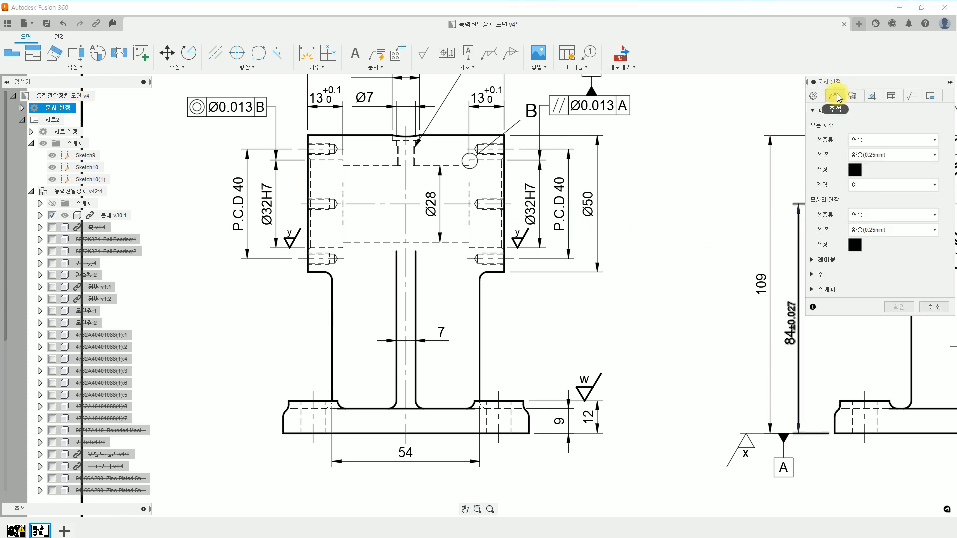
click(815, 260)
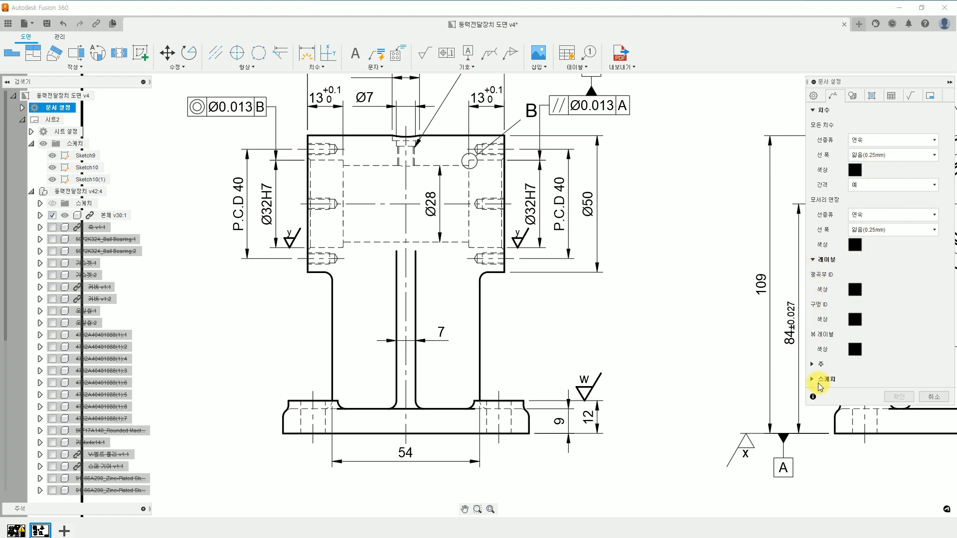
click(814, 366)
scroll(896, 357, down, 1)
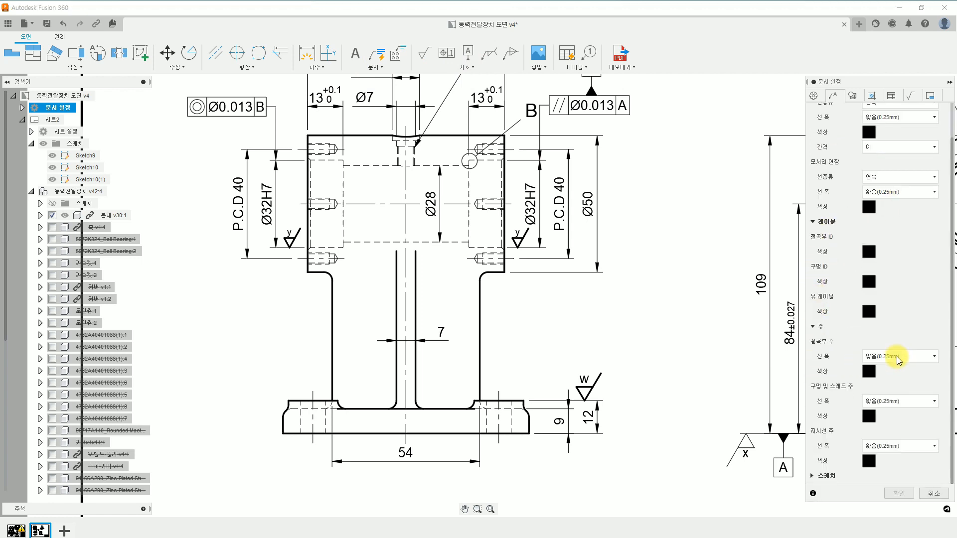
click(813, 476)
scroll(848, 451, down, 2)
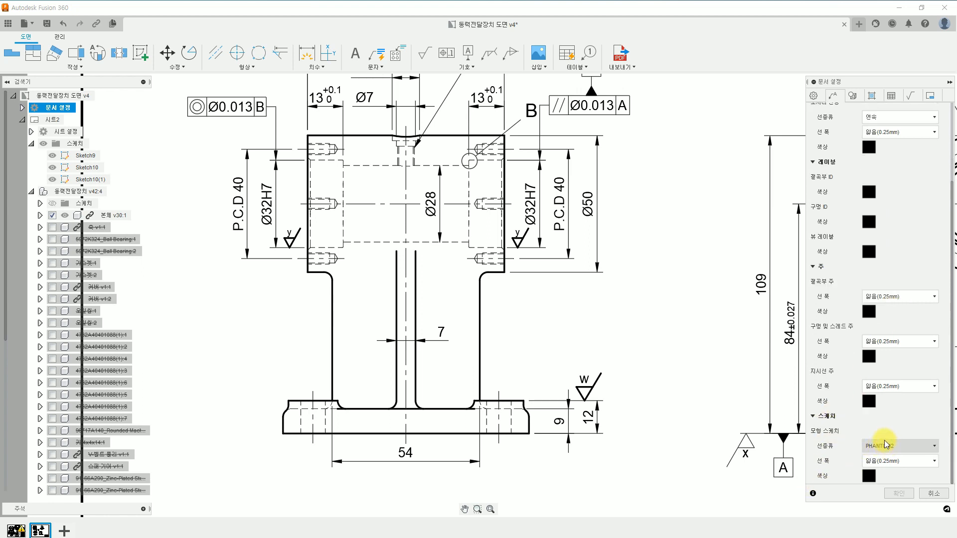
scroll(877, 444, up, 3)
Step: Set the line width of hidden lines to medium (0.35mm) in the document settings
click(852, 96)
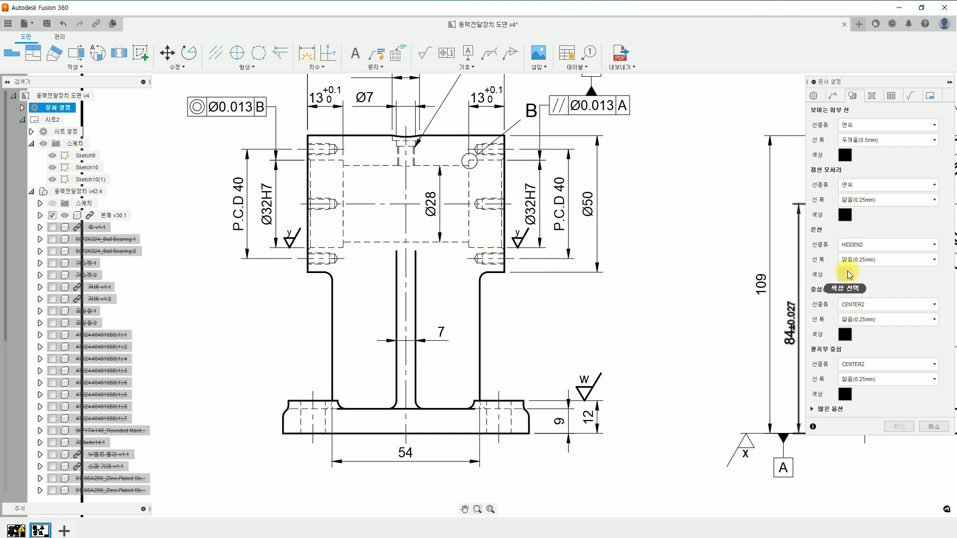
click(906, 261)
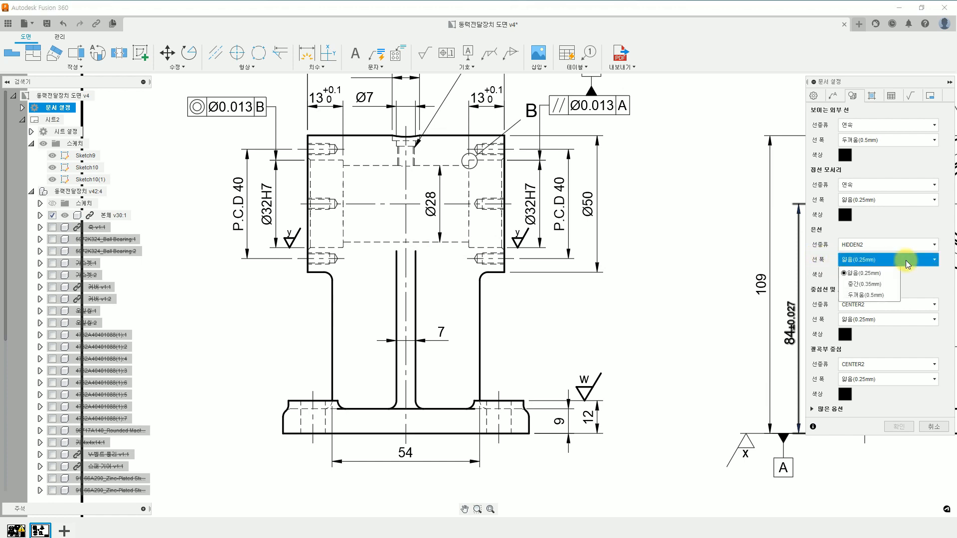
click(878, 285)
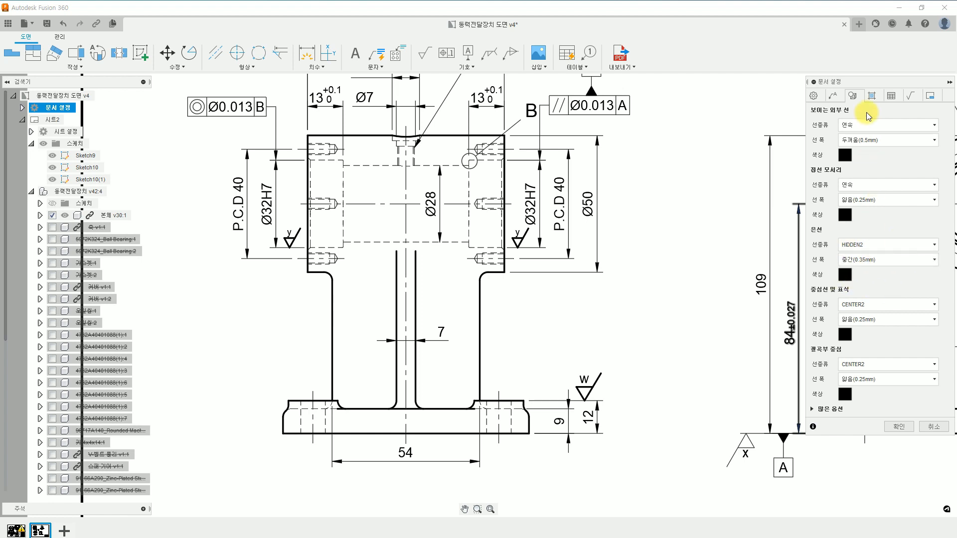
Step: Check the hatch, table, symbol and sheet border line settings, and apply the document settings
click(872, 95)
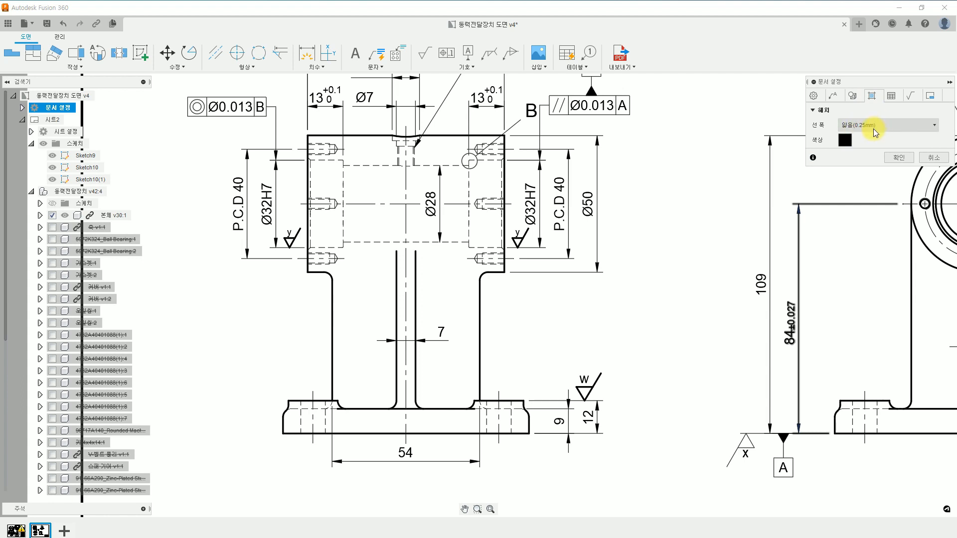
click(891, 95)
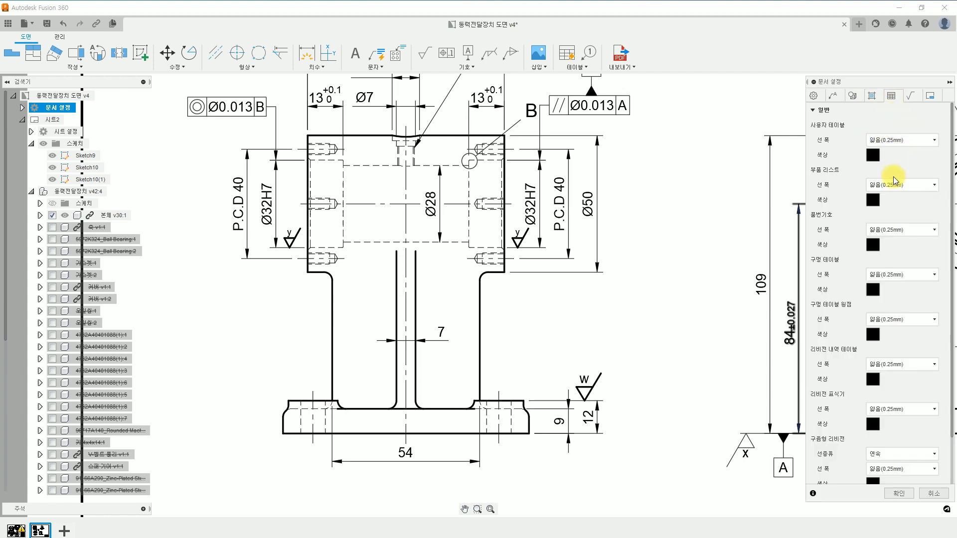
click(910, 96)
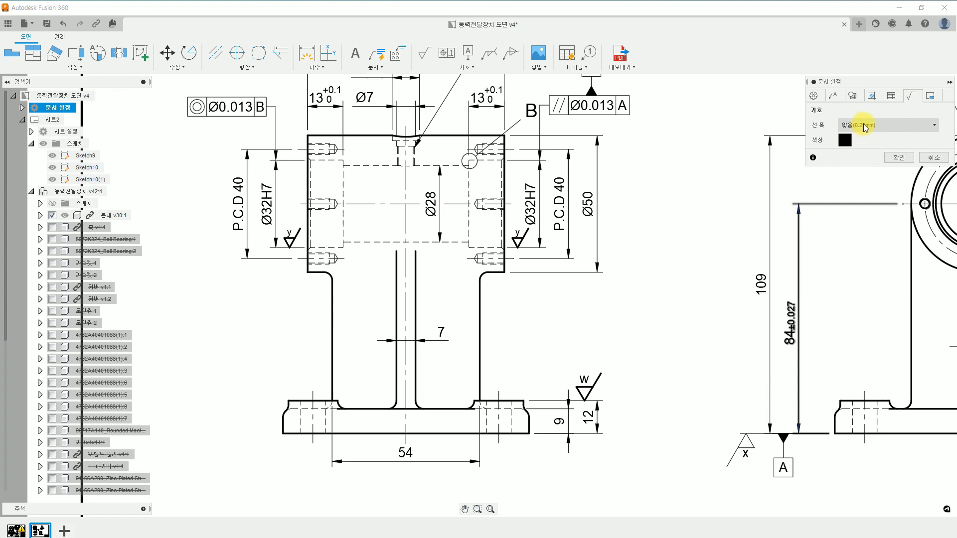
click(931, 96)
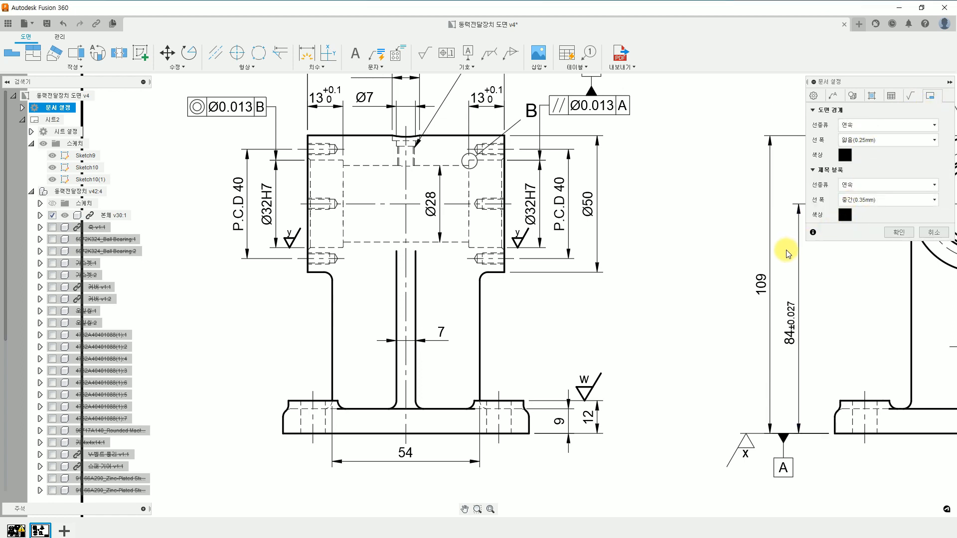
click(900, 234)
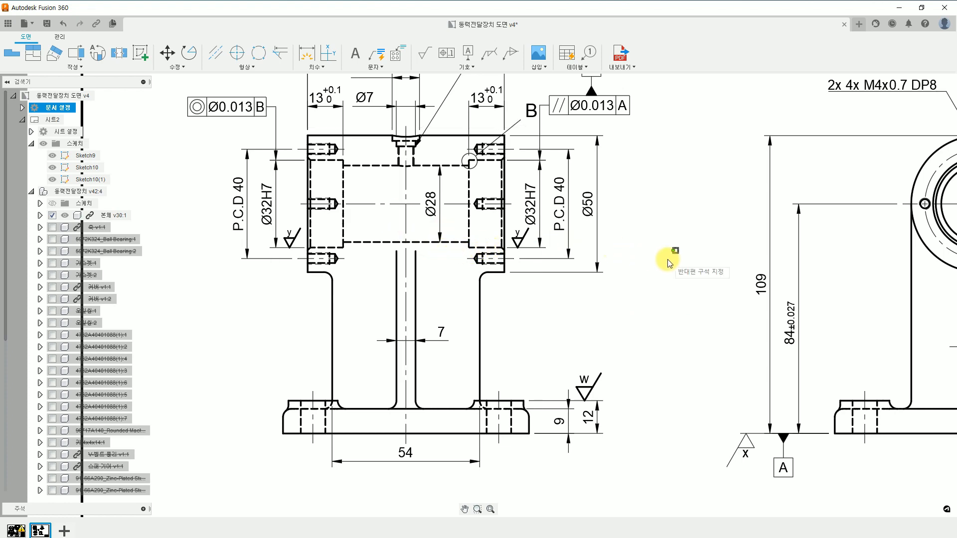
Step: Examine the line widths of the drawing views both close up and across the whole sheet
scroll(694, 263, down, 5)
mouse_move(695, 263)
middle_down()
mouse_move(637, 282)
mouse_move(575, 357)
mouse_move(528, 381)
middle_up()
scroll(574, 358, down, 3)
scroll(526, 376, up, 1)
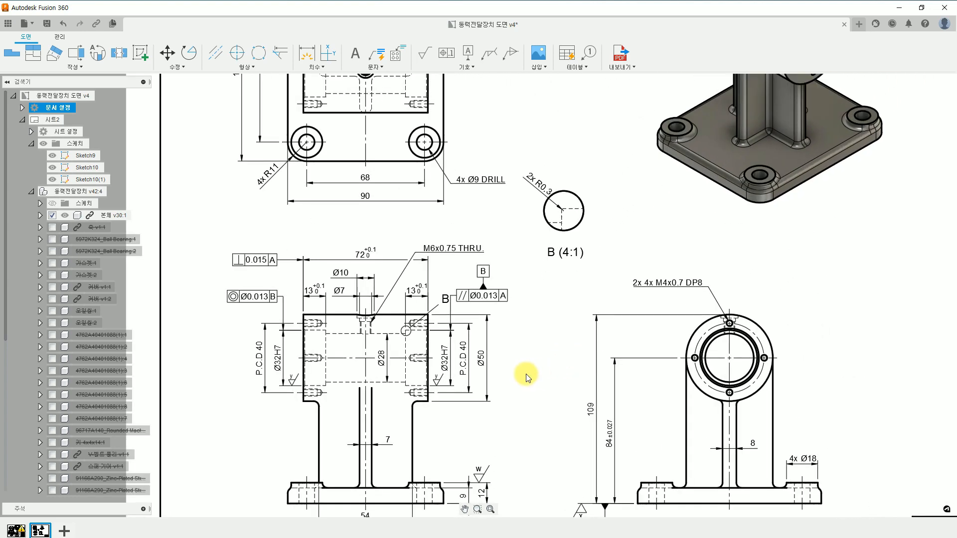
scroll(536, 370, up, 1)
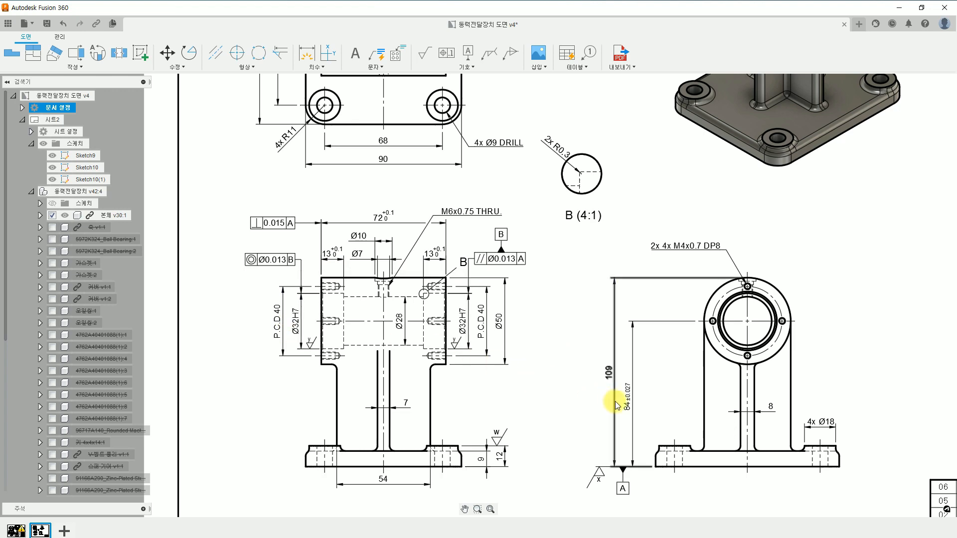
scroll(643, 406, up, 3)
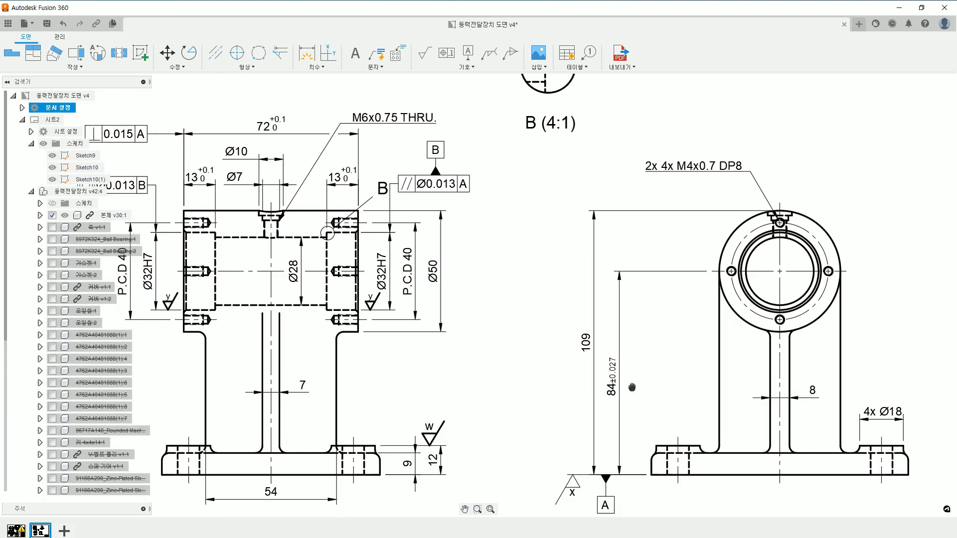
middle_drag(632, 388, 596, 358)
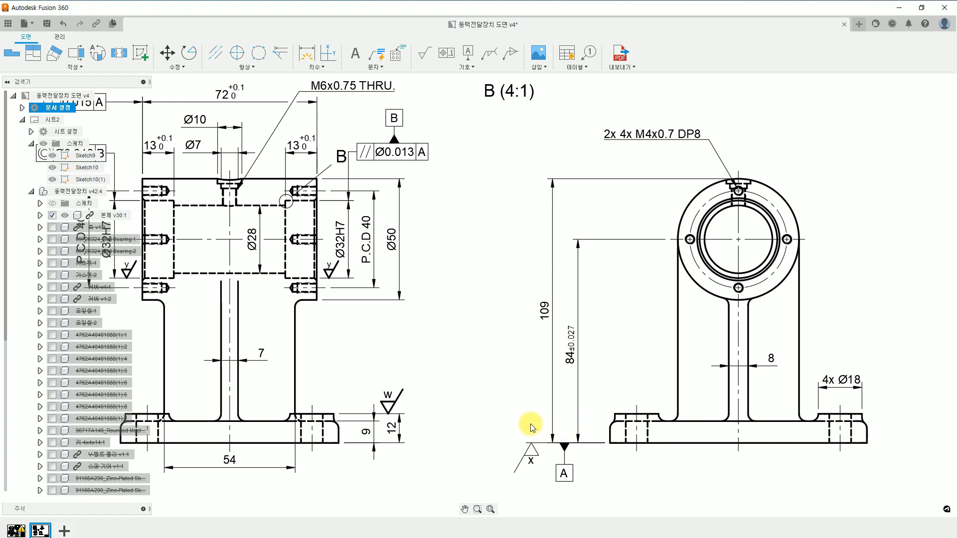
scroll(533, 427, down, 5)
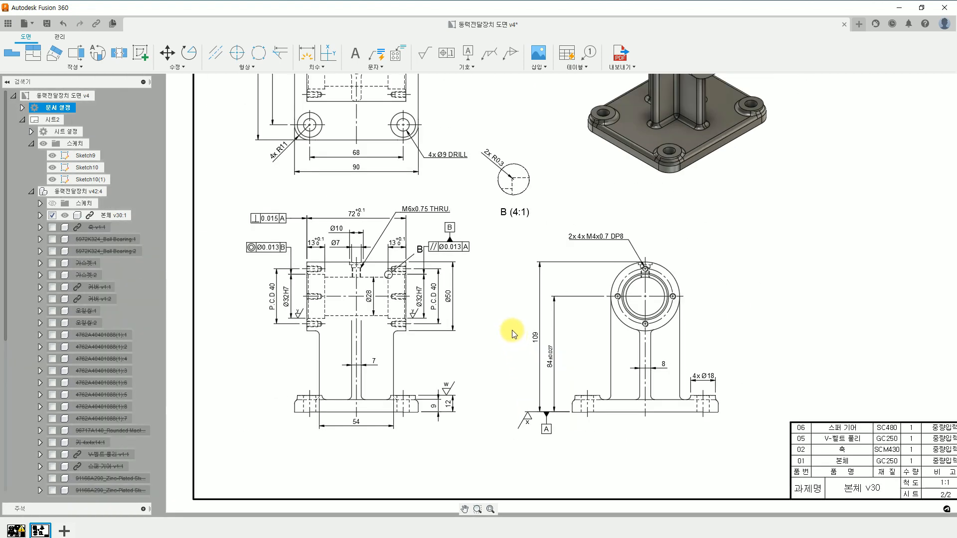
scroll(512, 331, down, 1)
middle_drag(513, 331, 503, 402)
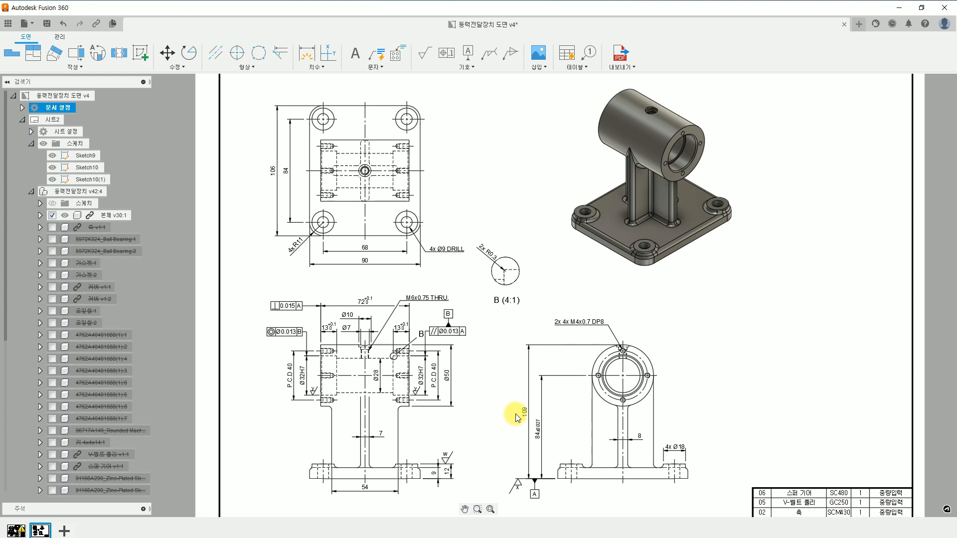
Step: Show the overall height dimension 109 of the side view as a reference dimension in parentheses
scroll(514, 413, up, 5)
middle_drag(548, 398, 532, 366)
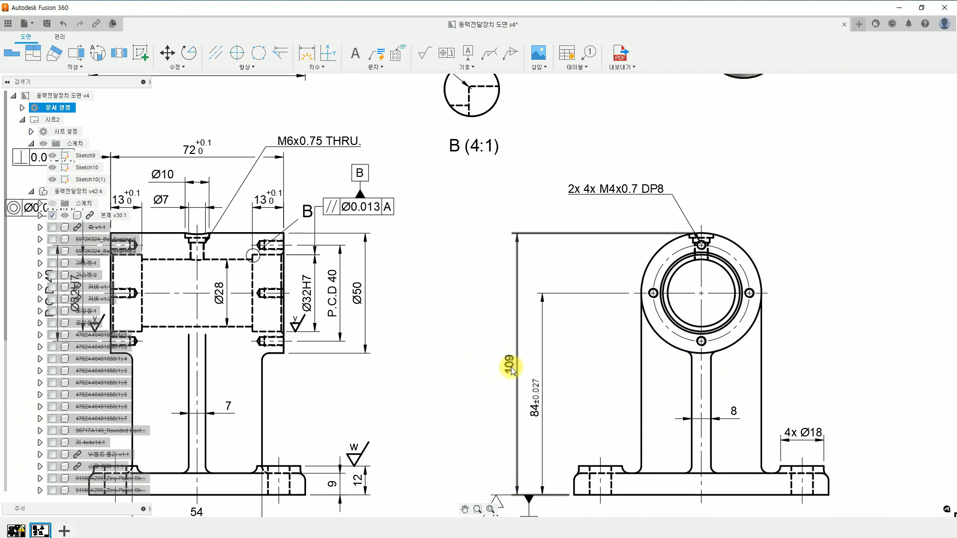
double_click(510, 368)
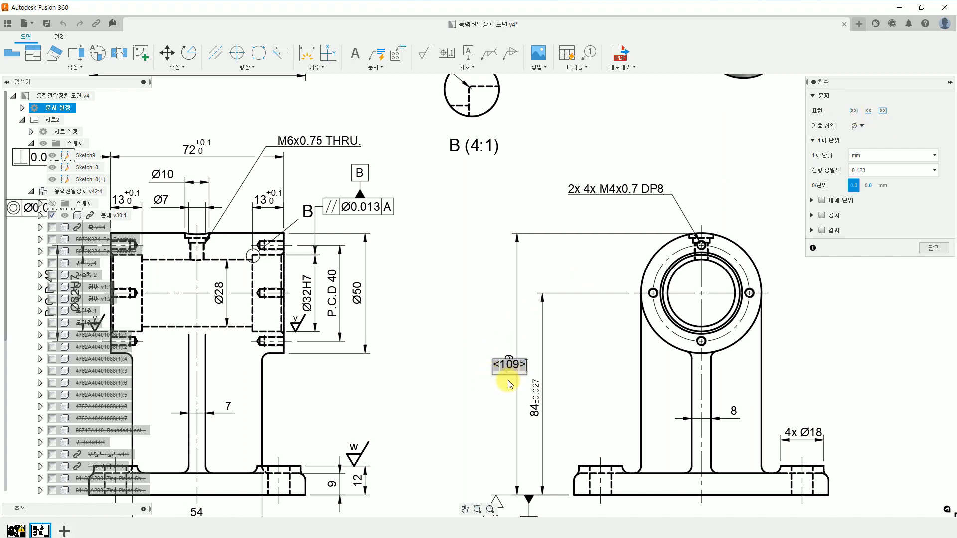
click(853, 110)
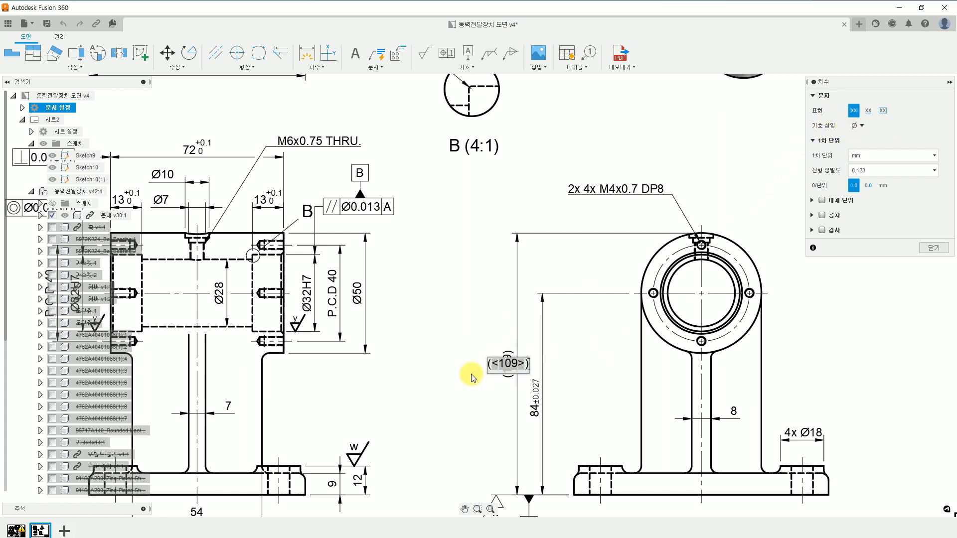
click(934, 248)
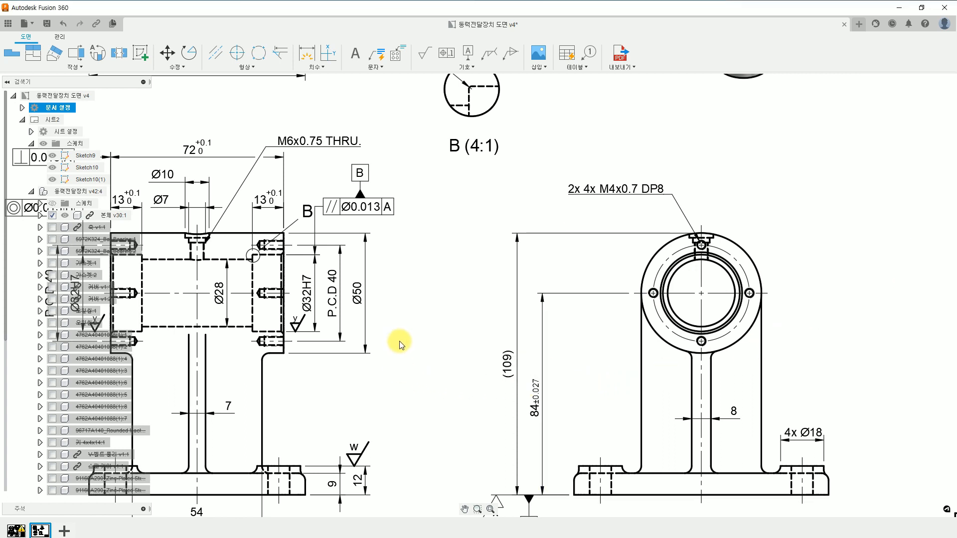
Step: Open the front view's Ø50 dimension for editing and turn on its alternate units in inches
middle_drag(402, 338, 510, 348)
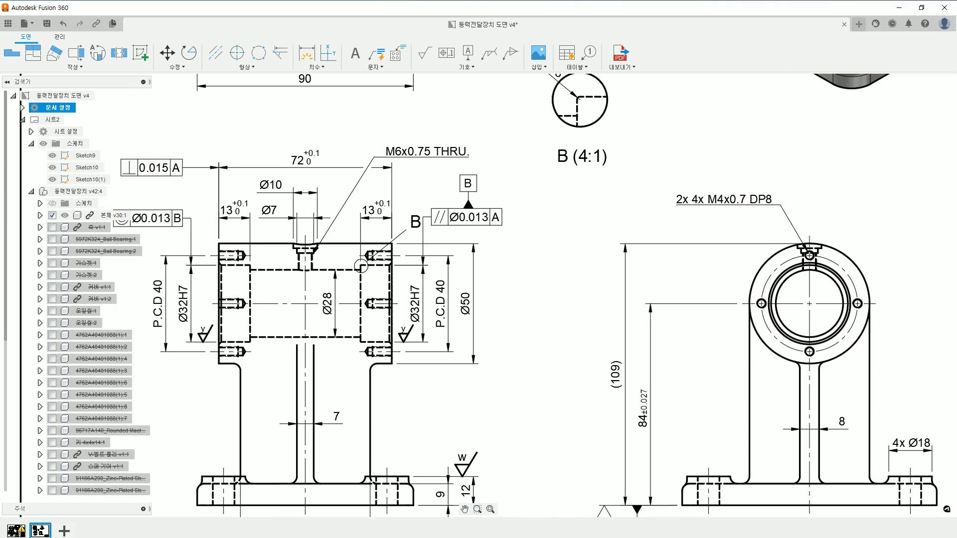
click(471, 305)
double_click(468, 304)
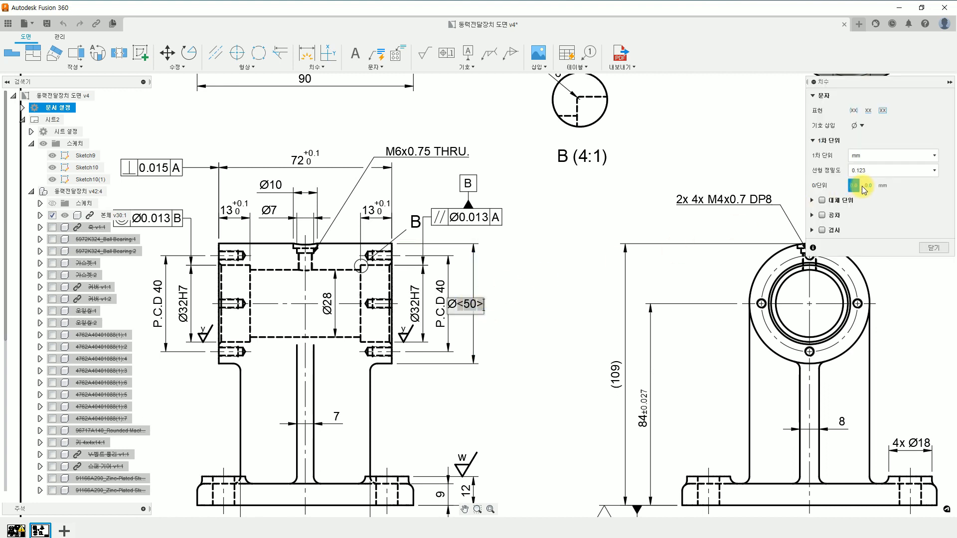
click(823, 200)
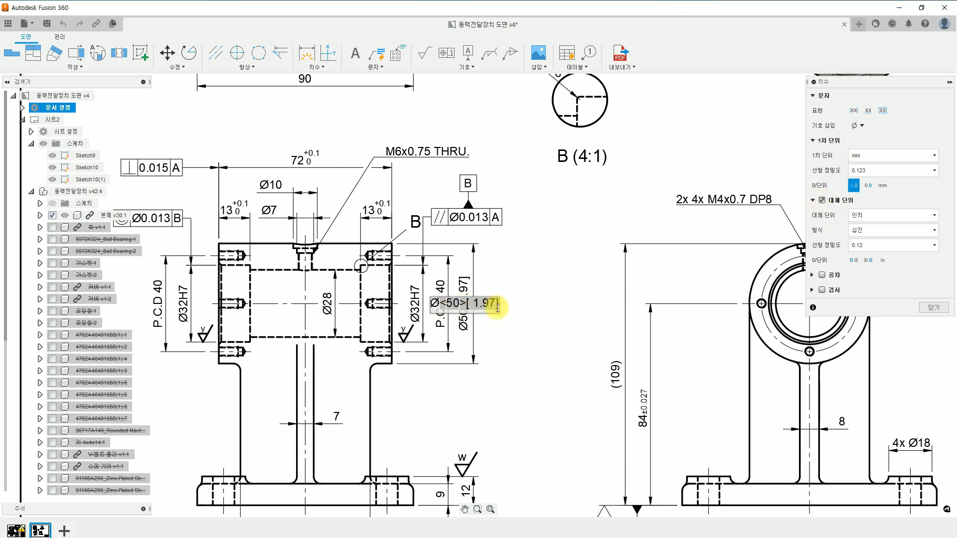
Step: Try the fractional format for the Ø50 dimension's alternate units, return it to decimal, and turn alternate units off
click(916, 215)
click(910, 235)
click(910, 233)
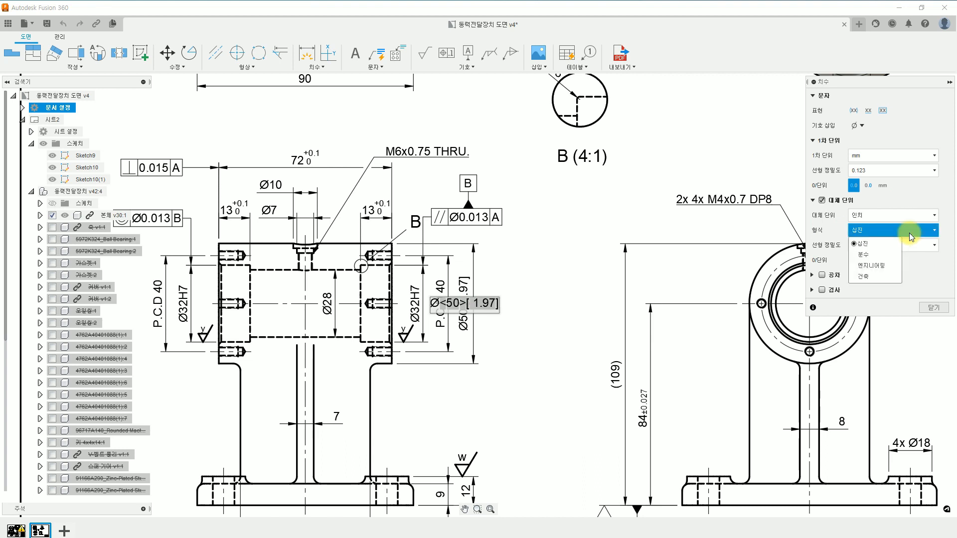
click(892, 253)
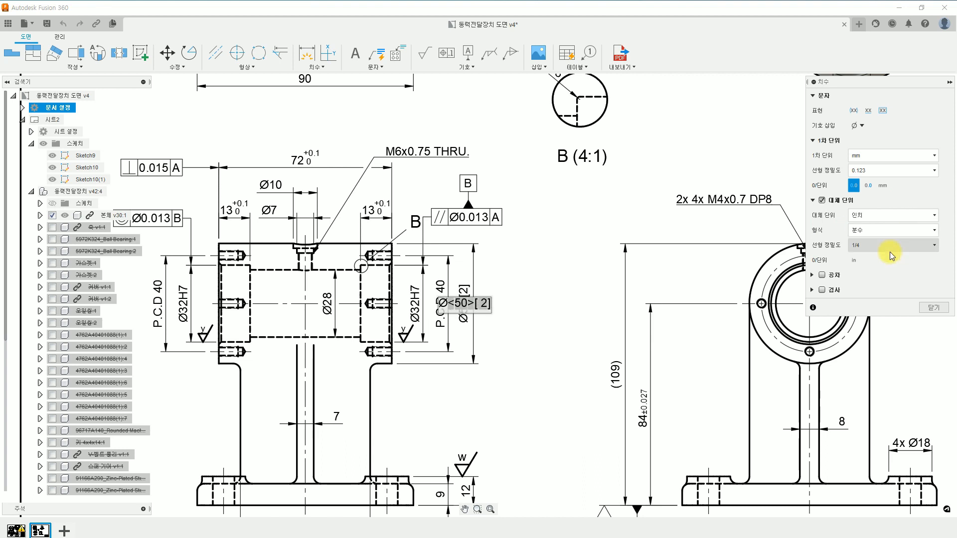
click(893, 230)
click(882, 245)
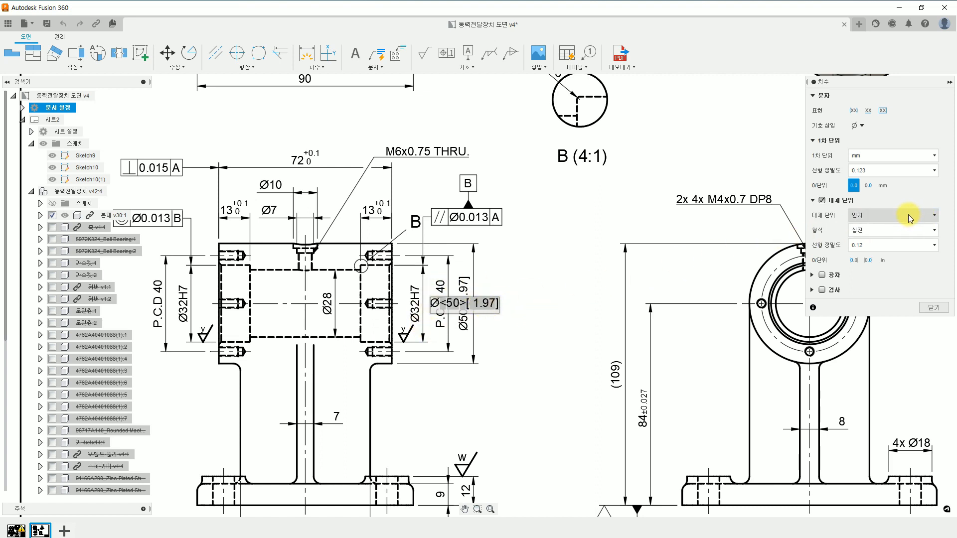
click(823, 200)
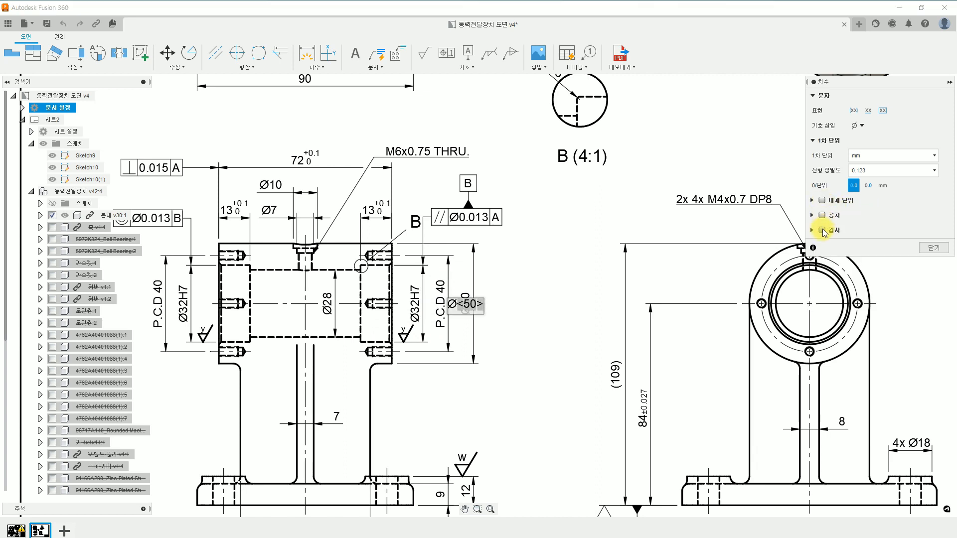
Step: Try a round inspection frame on the Ø50 dimension, remove it, and finish editing the dimension
click(823, 230)
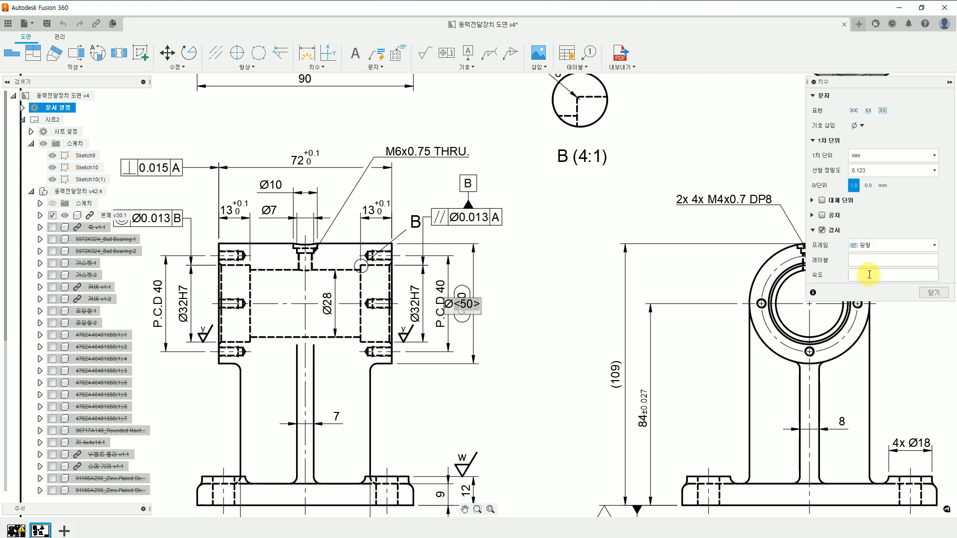
click(823, 231)
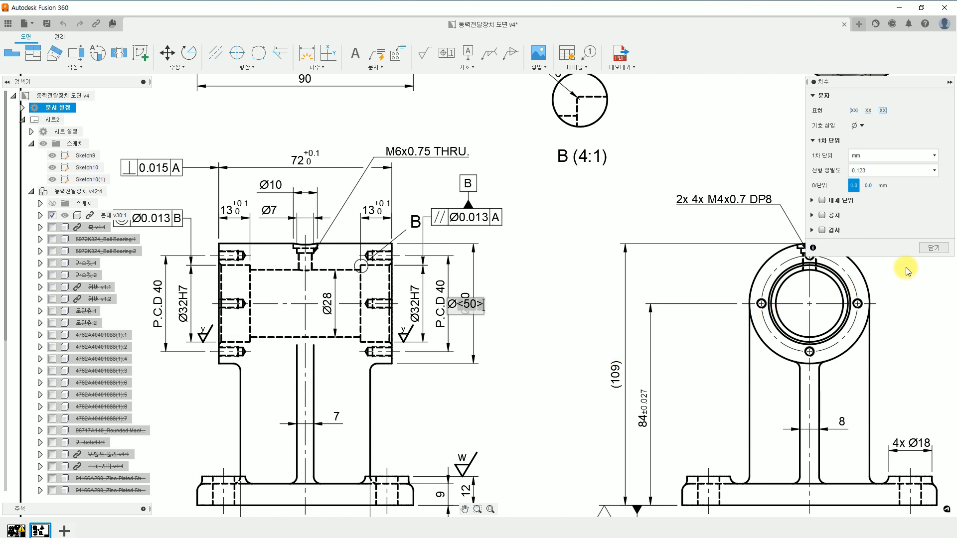
click(927, 248)
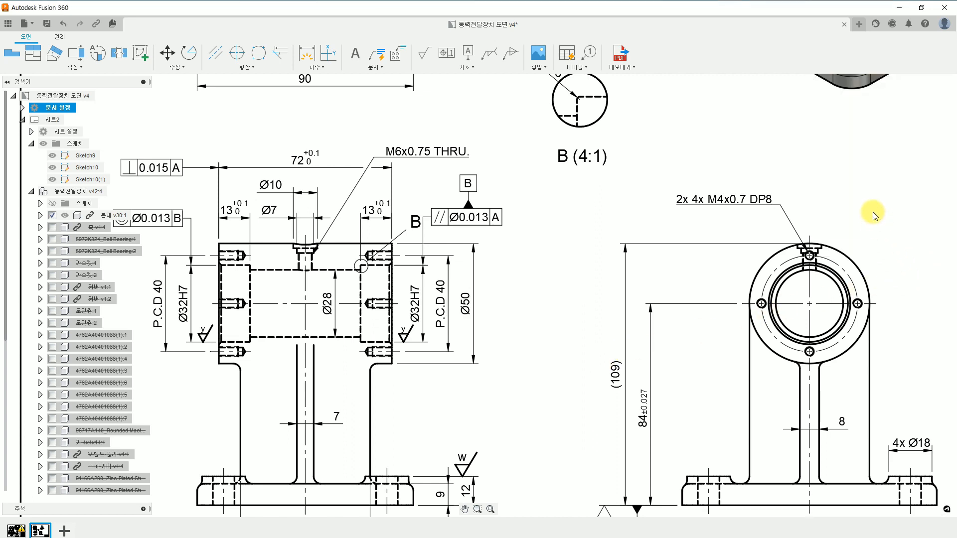
Step: Review the body part's complete drawing sheet with all views, dimensions and the title block
scroll(872, 212, down, 5)
middle_drag(872, 211, 780, 261)
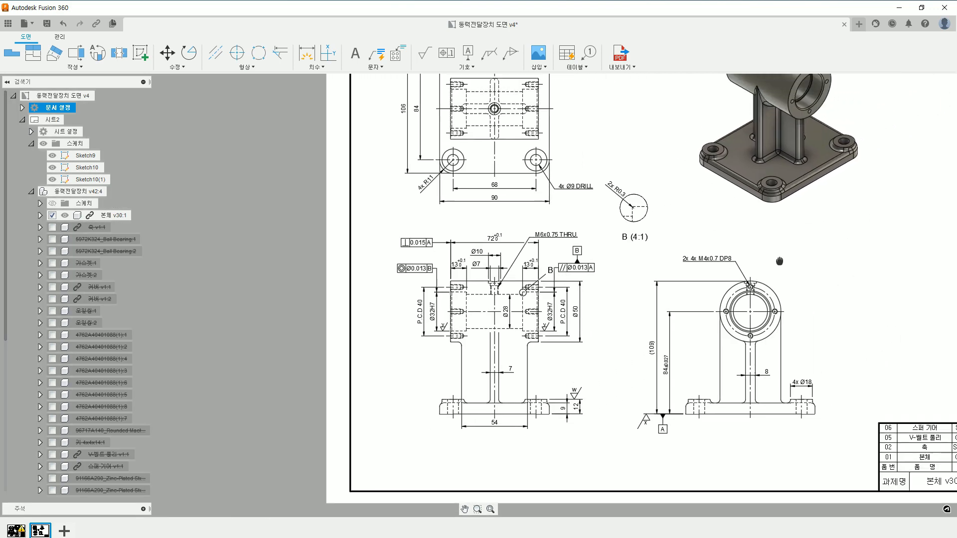
scroll(675, 278, down, 1)
scroll(695, 274, down, 2)
middle_drag(701, 273, 613, 302)
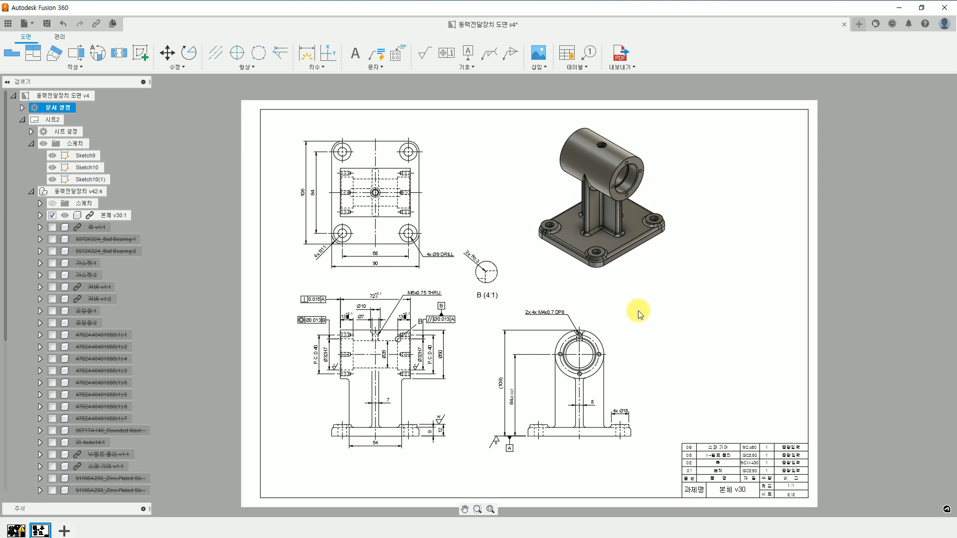